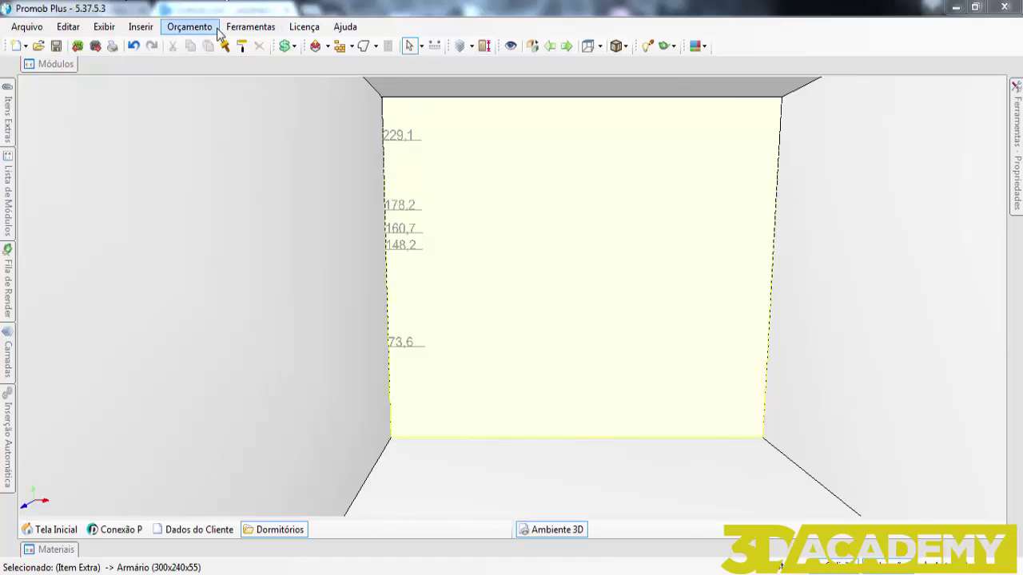
# Open the dimension configurator and load the DOR - MDF 15 - Lateral alinhada com base configuration for Dormitórios.
pyautogui.click(260, 33)
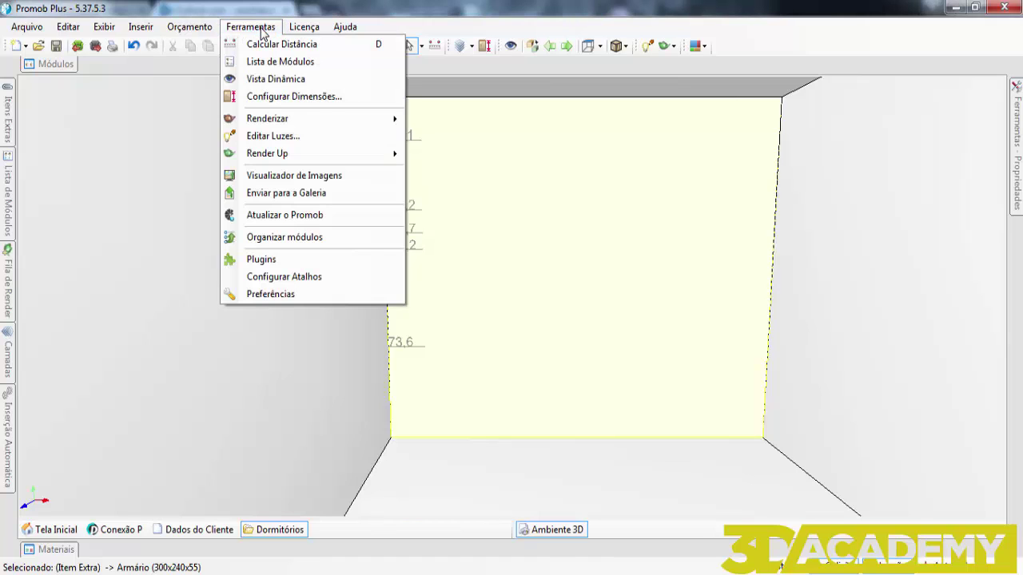
pyautogui.click(295, 97)
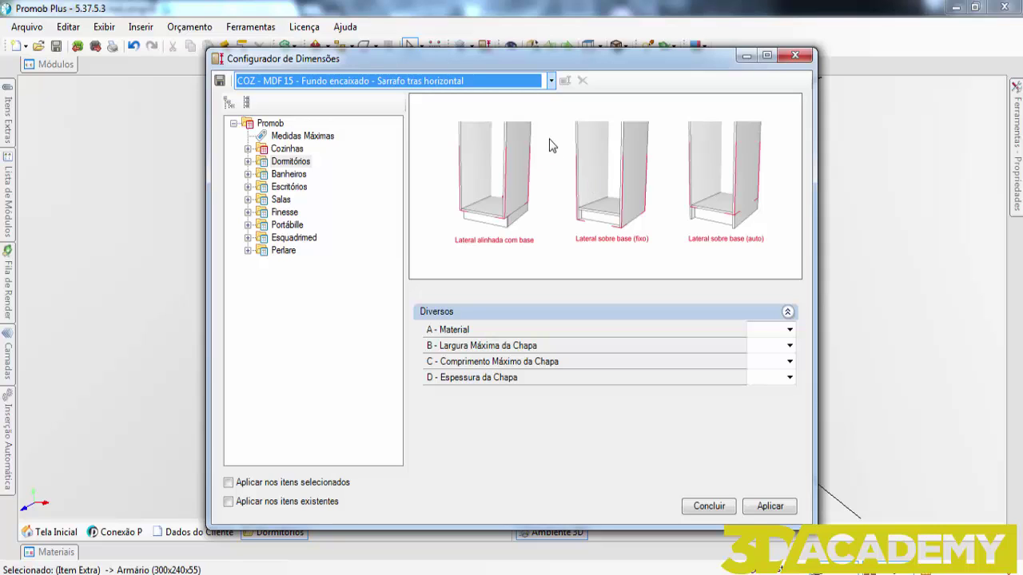
pyautogui.click(284, 163)
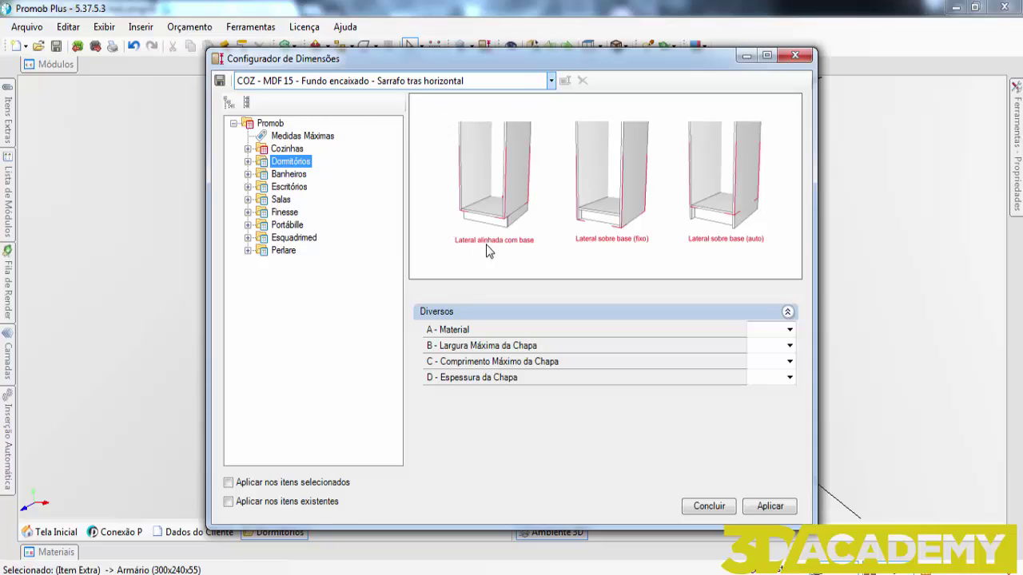
pyautogui.click(550, 83)
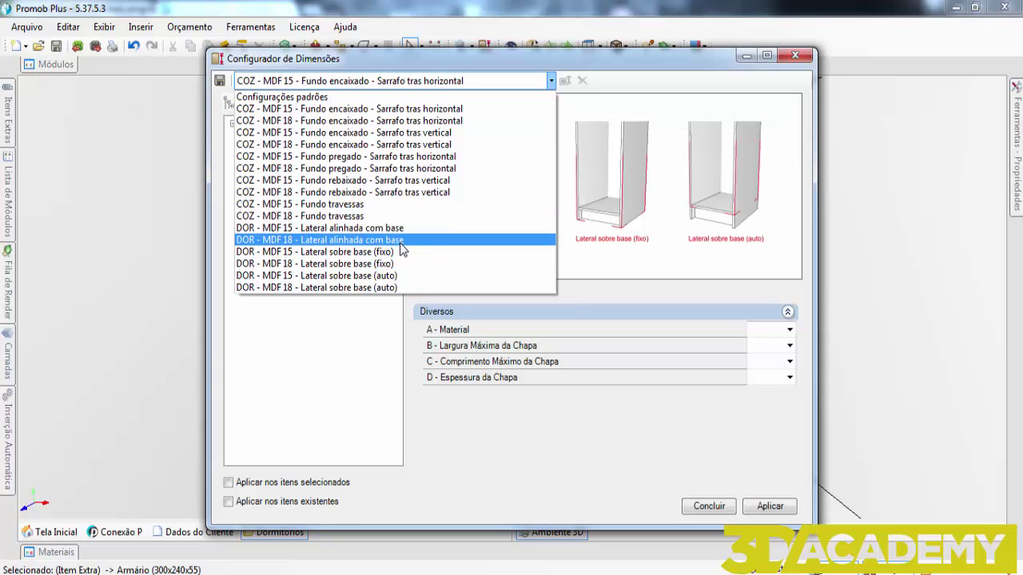
pyautogui.click(297, 230)
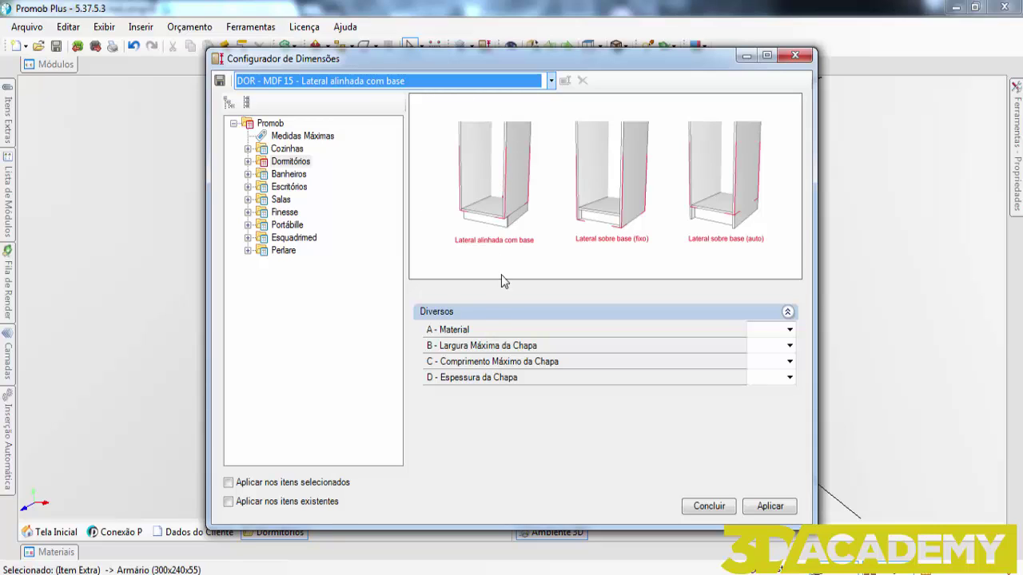
# Set the Dormitórios panel material to MDF and maximum sheet width to 275, accepting the change for all marked components.
pyautogui.click(789, 329)
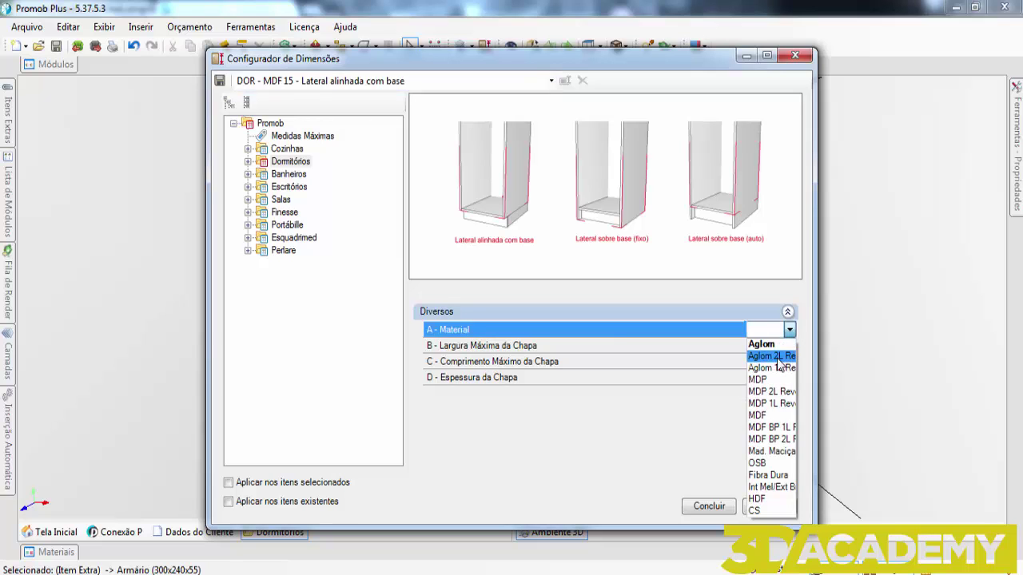
pyautogui.click(766, 416)
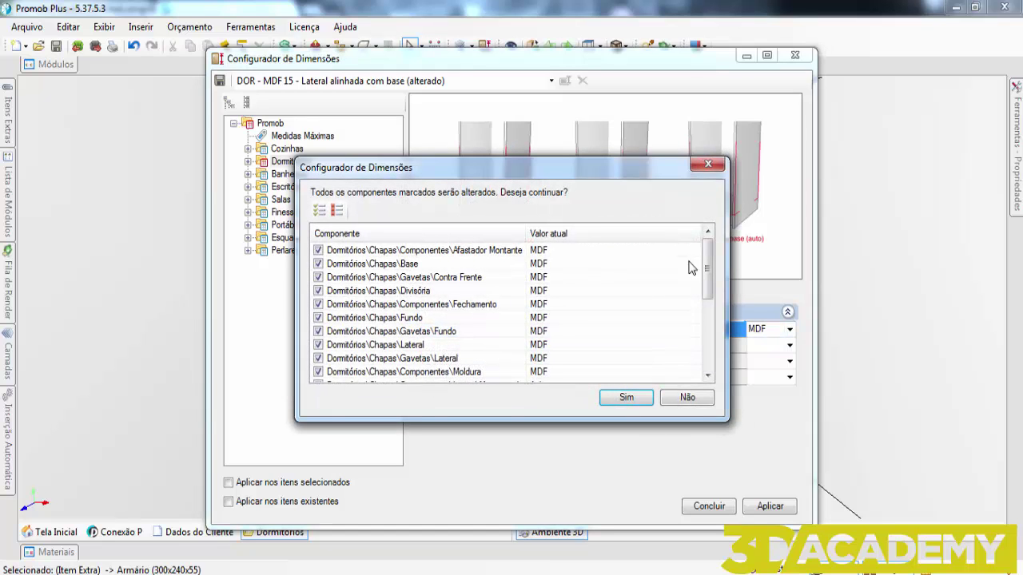
pyautogui.click(630, 398)
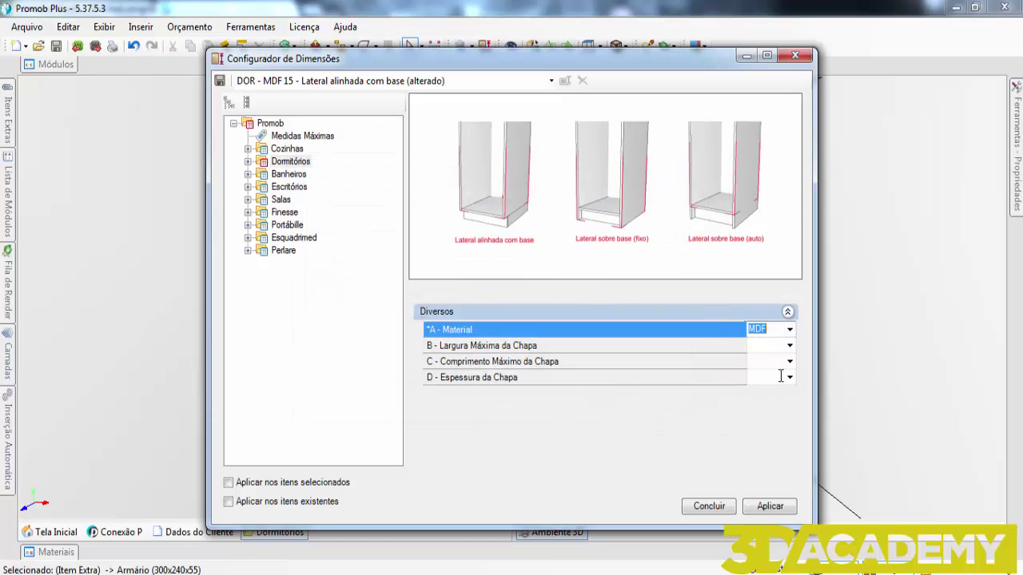
pyautogui.click(790, 348)
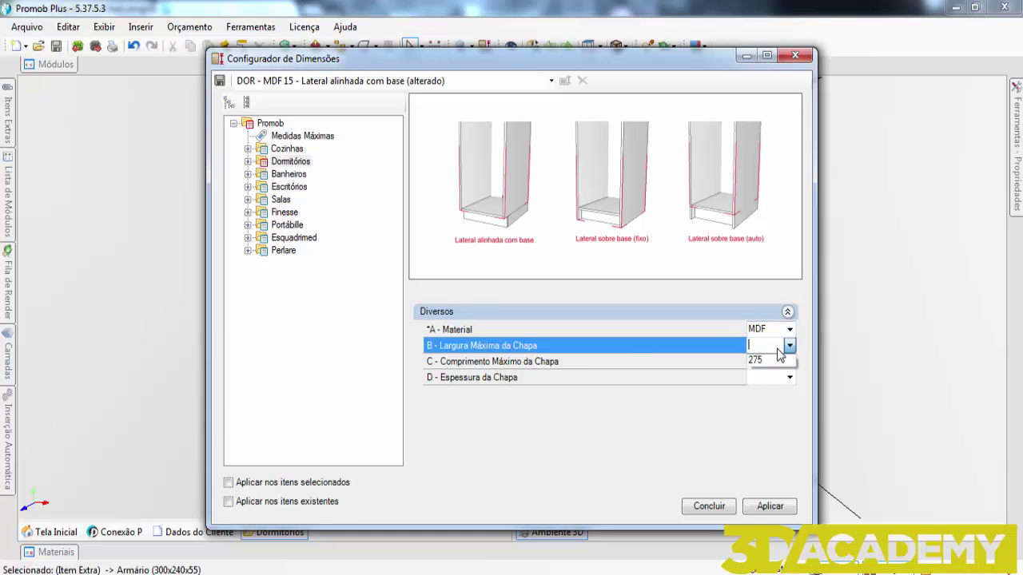
pyautogui.click(764, 360)
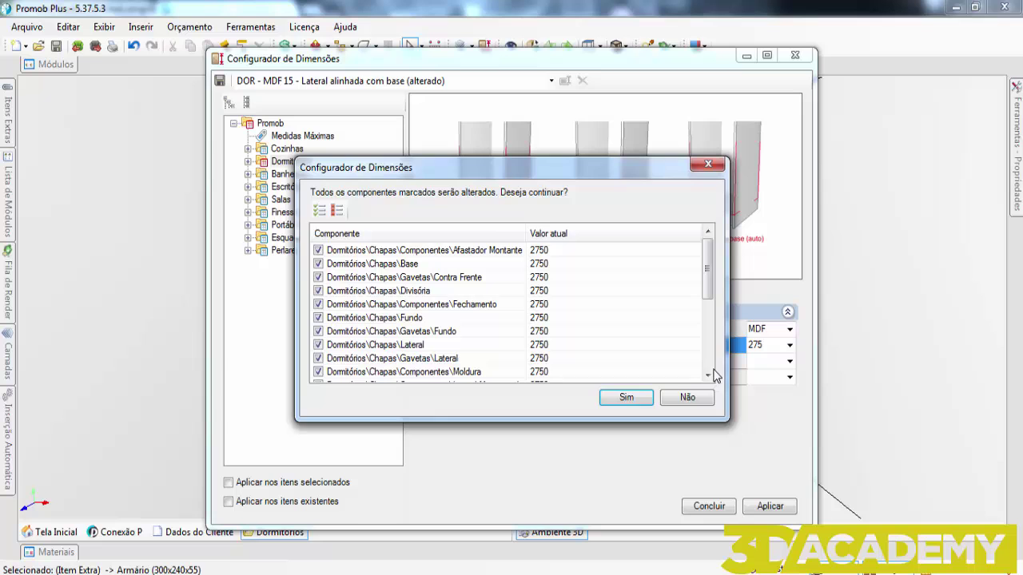
pyautogui.click(626, 397)
# Set the maximum sheet length to 183 and the sheet thickness to 1,5 for all marked Dormitórios components.
pyautogui.click(790, 363)
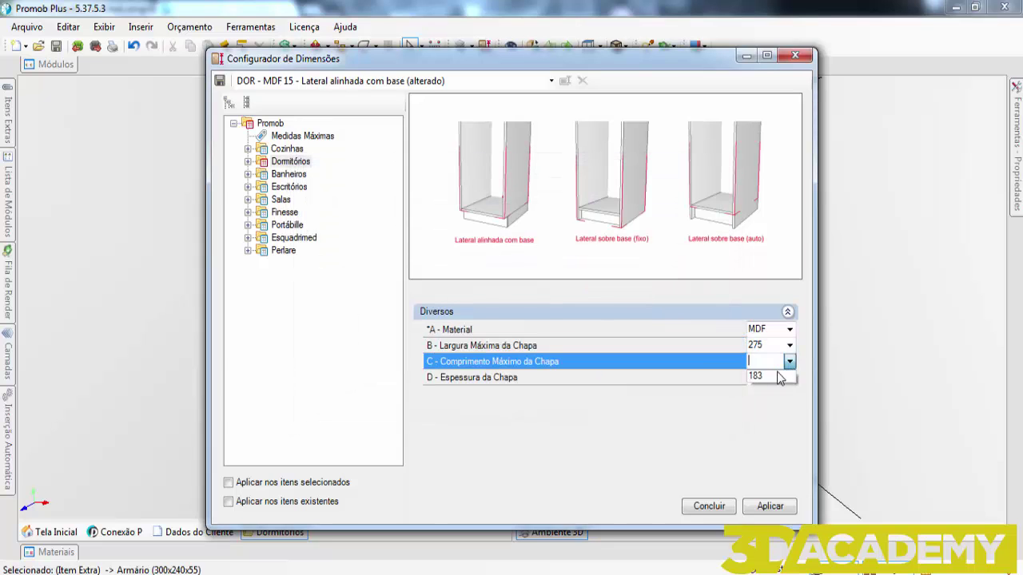
pyautogui.click(770, 378)
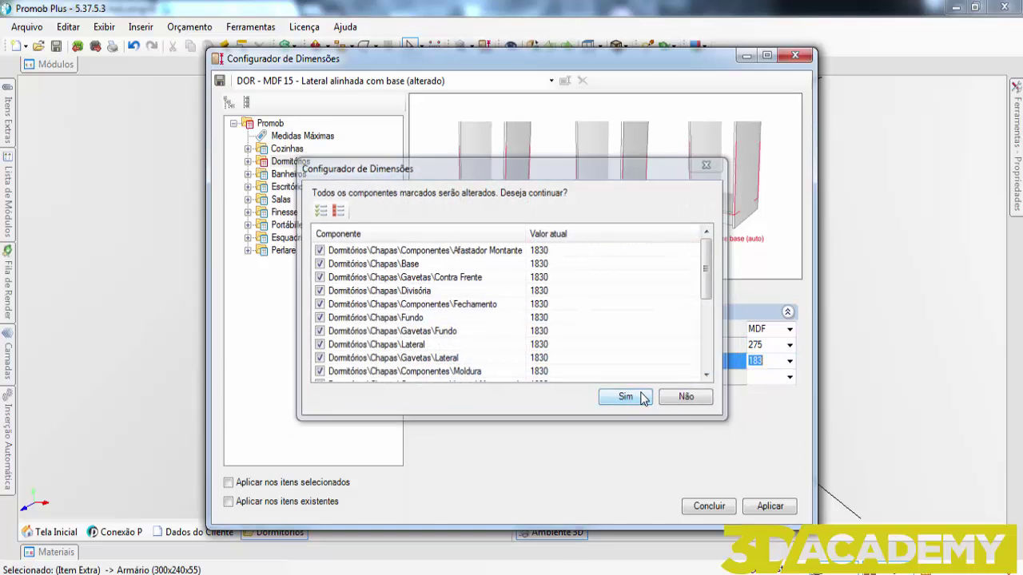
pyautogui.click(644, 397)
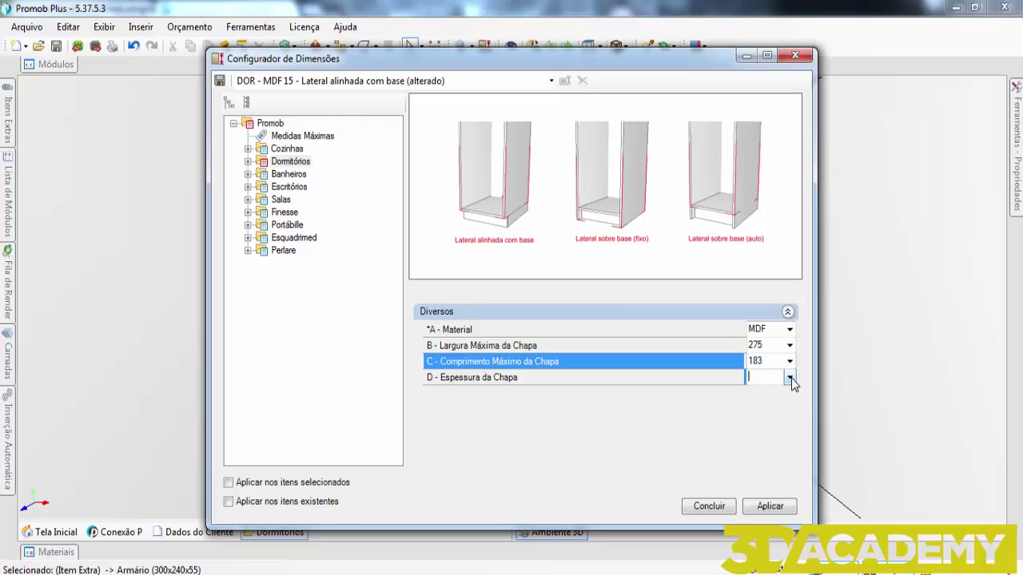
pyautogui.click(789, 377)
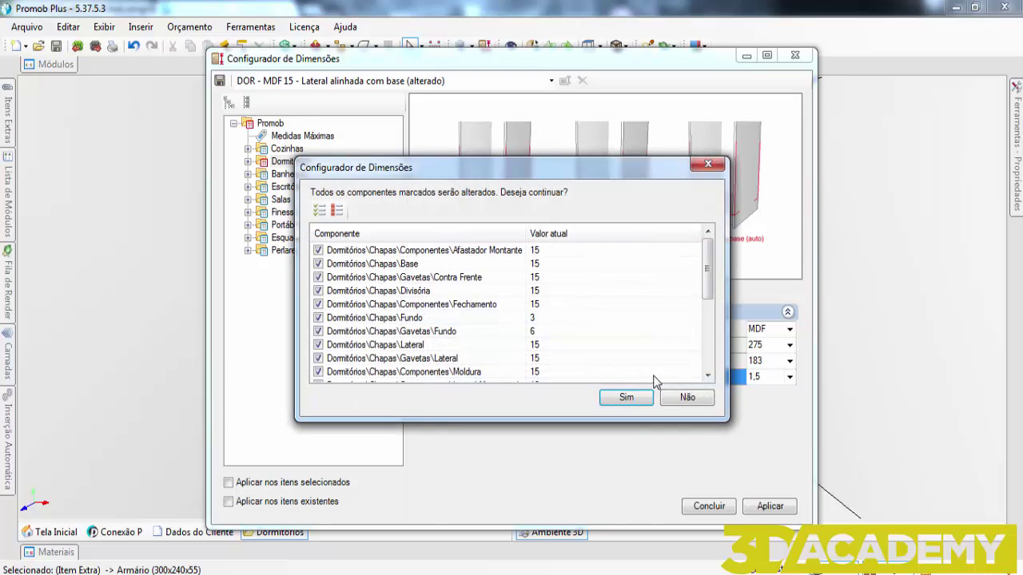
pyautogui.click(626, 397)
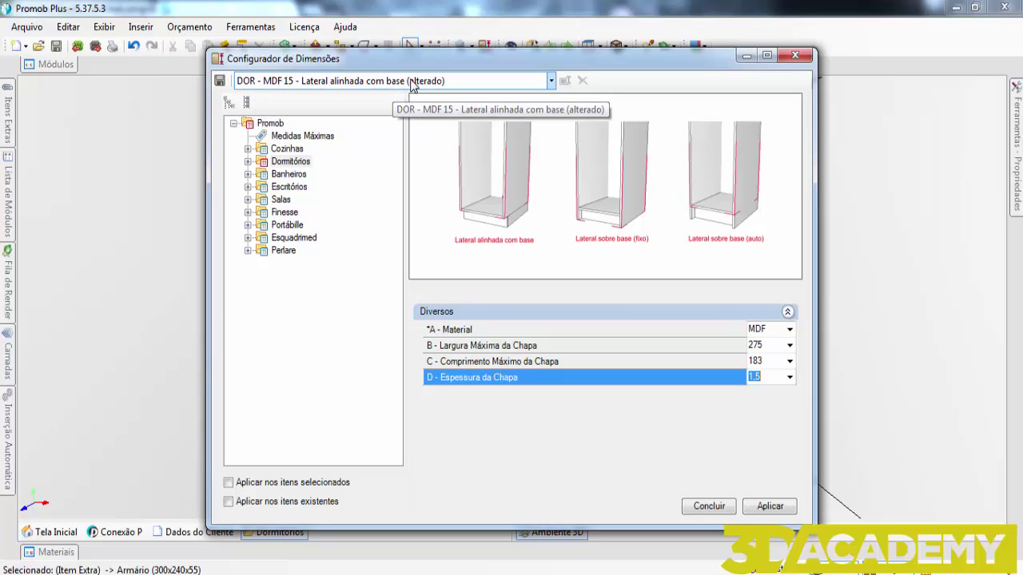
# Rename the altered DOR - MDF 15 - Lateral alinhada com base configuration as Padrão Marcenaria São José.
pyautogui.click(551, 80)
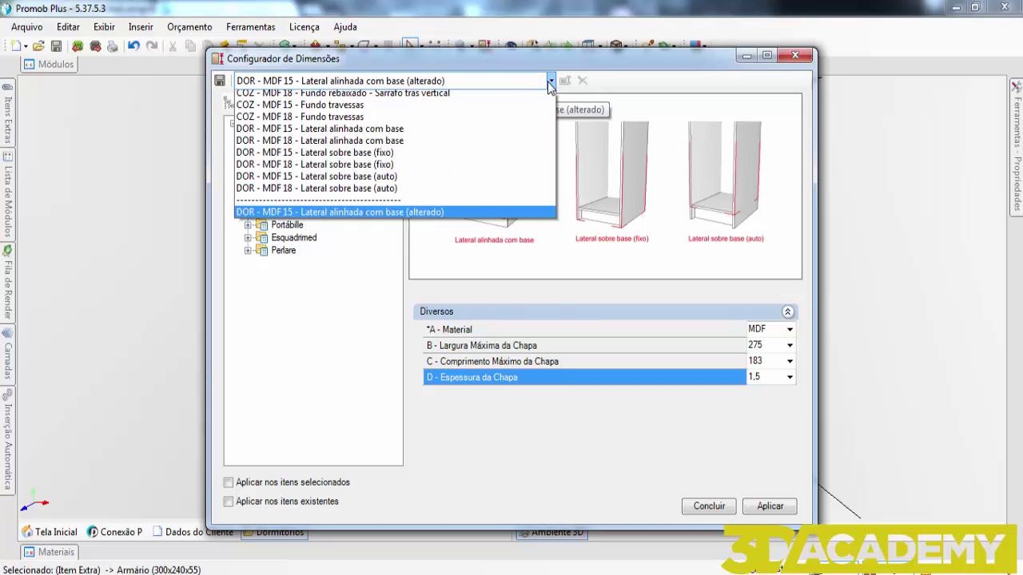
pyautogui.click(435, 316)
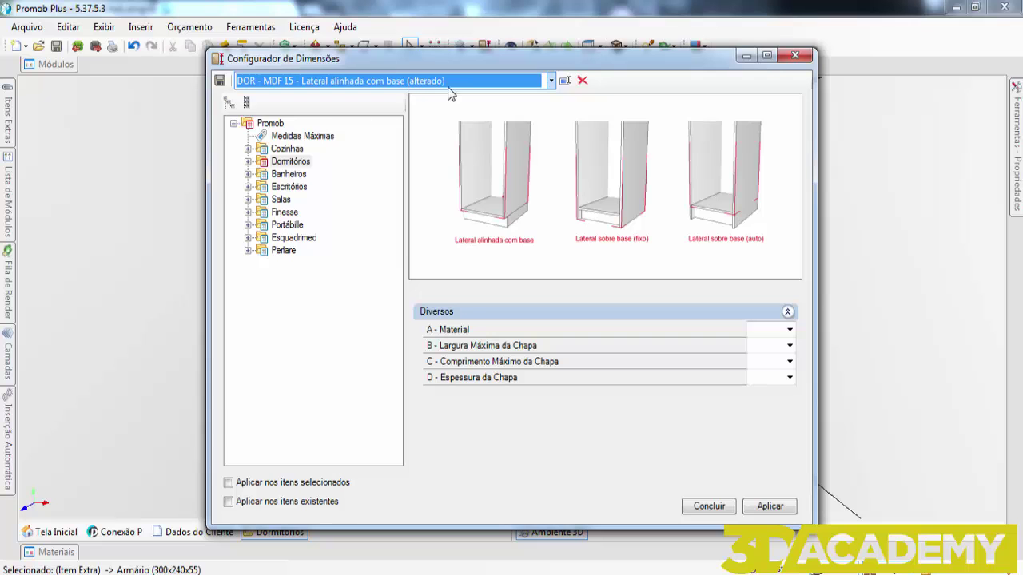
pyautogui.click(550, 81)
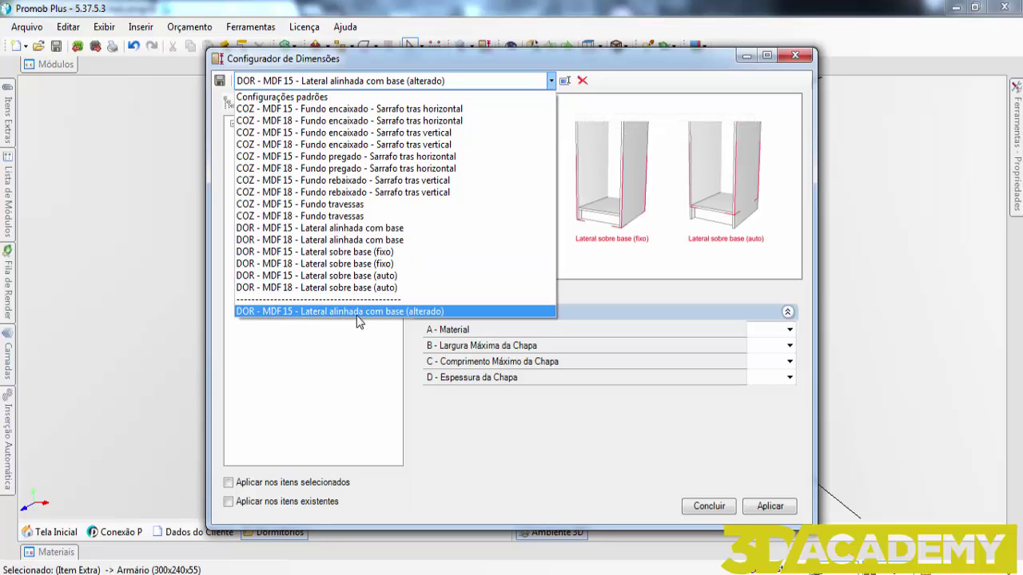
pyautogui.click(423, 313)
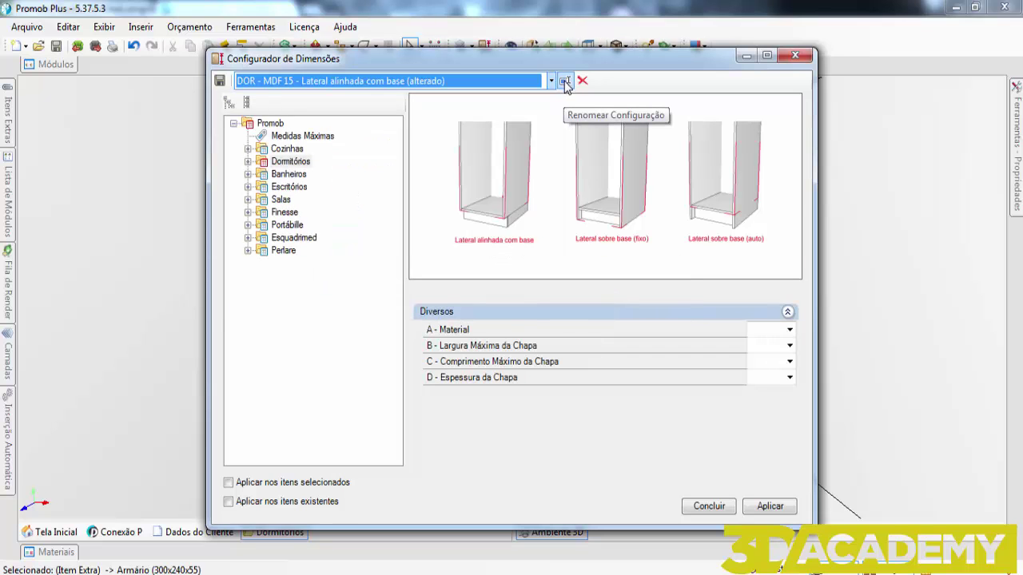
pyautogui.click(564, 81)
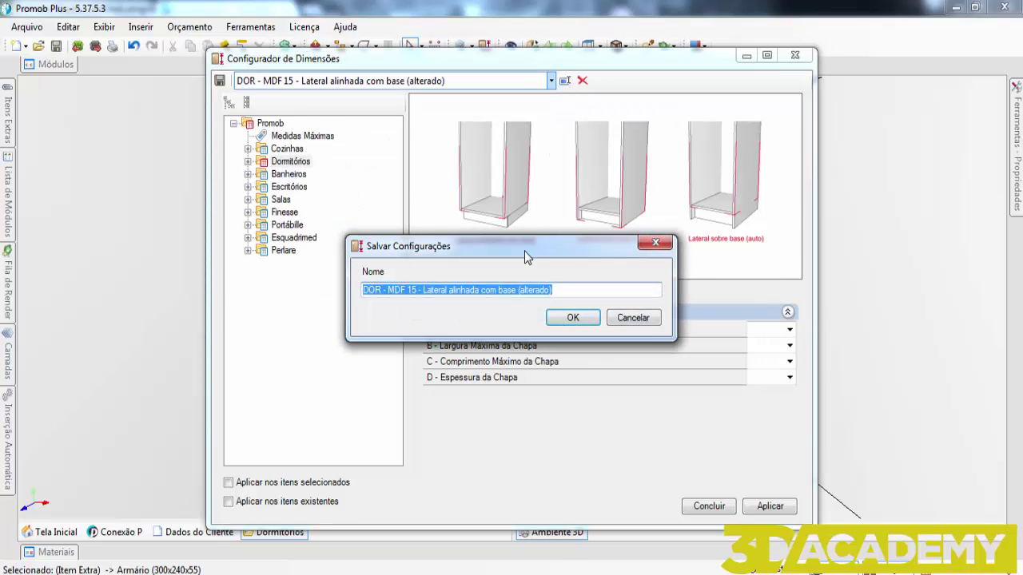
pyautogui.write('P')
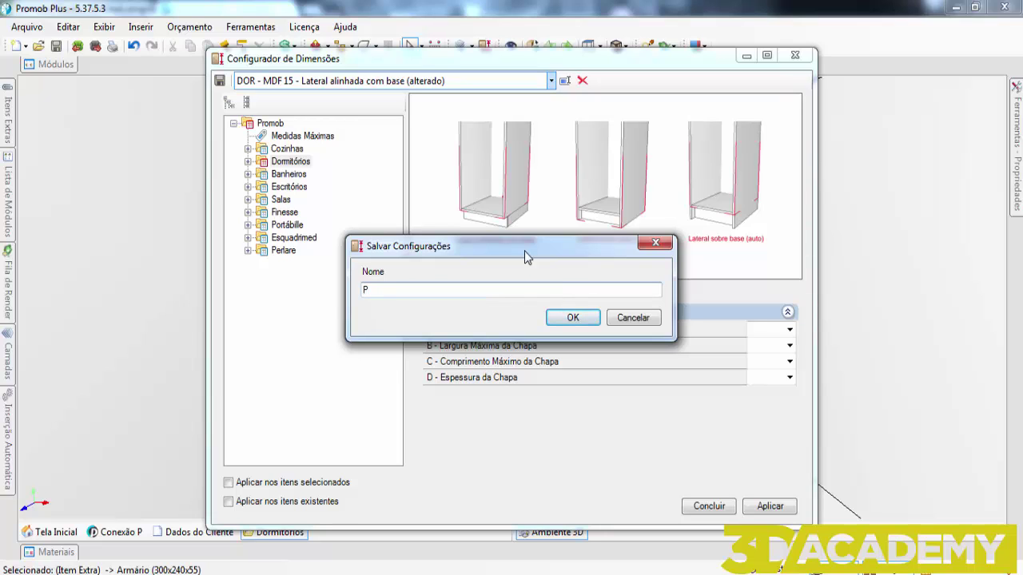
pyautogui.write('adrão Marcenaria São Josp')
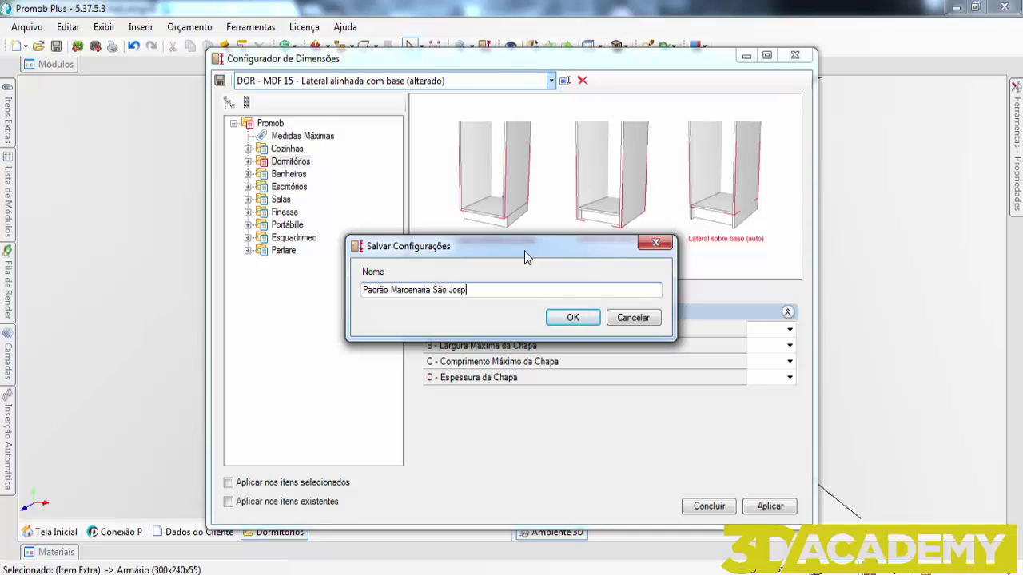
pyautogui.press('BackSpace')
pyautogui.write('é')
pyautogui.click(567, 312)
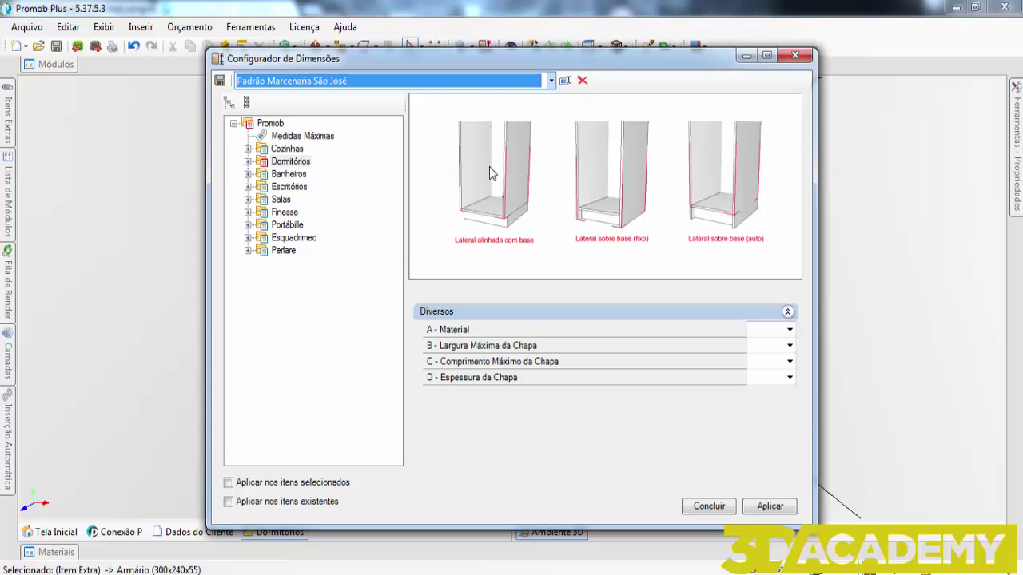
# Choose the Padrão Marcenaria São José configuration and look over its Dormitórios group.
pyautogui.click(516, 83)
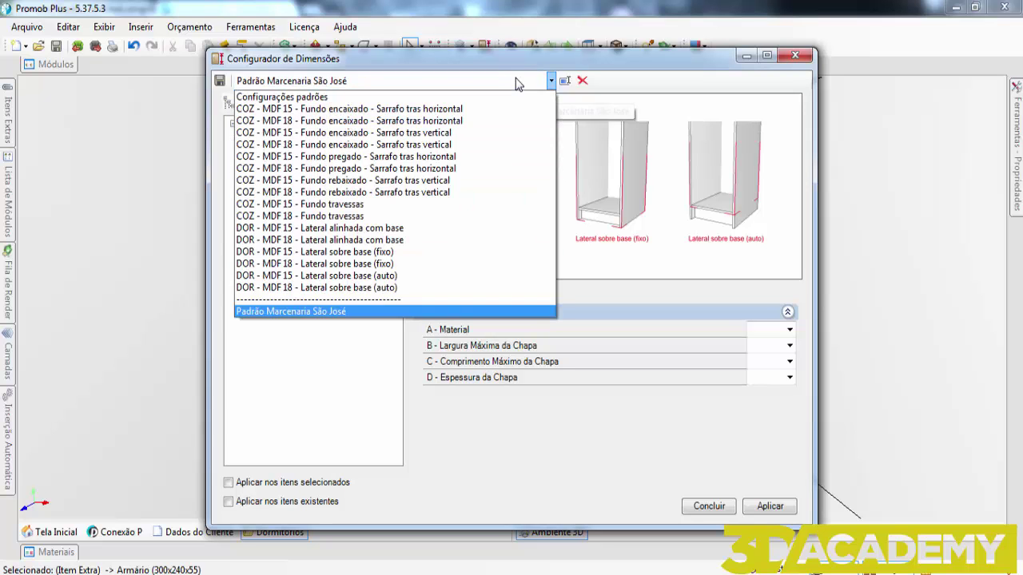
pyautogui.click(381, 311)
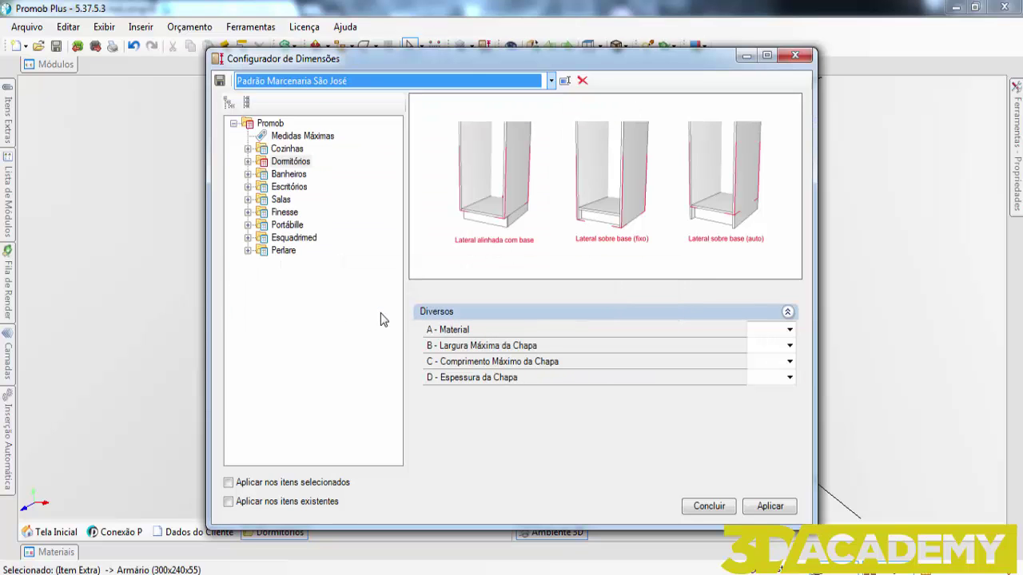
pyautogui.click(287, 164)
pyautogui.click(247, 162)
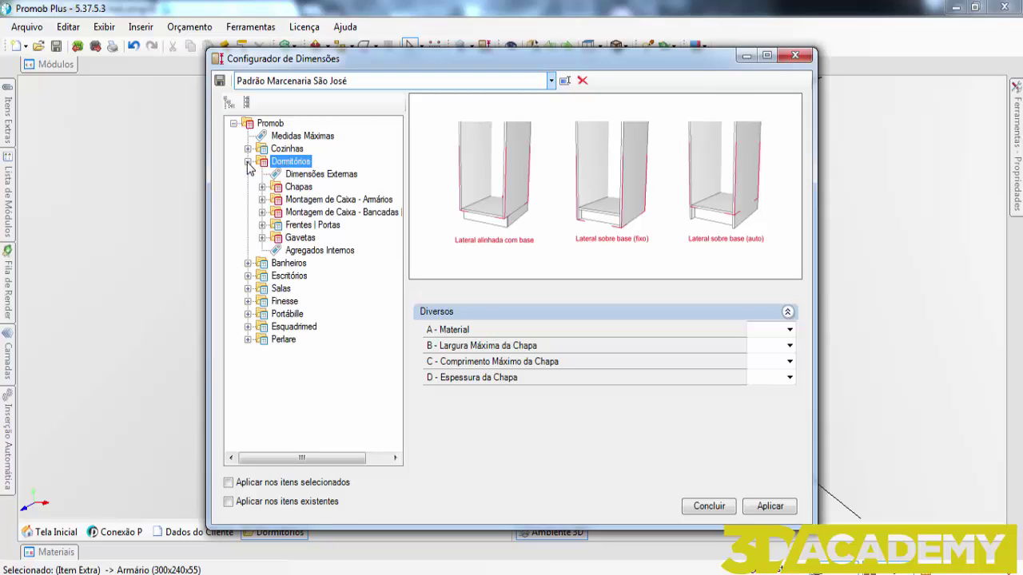
pyautogui.click(248, 162)
pyautogui.click(485, 330)
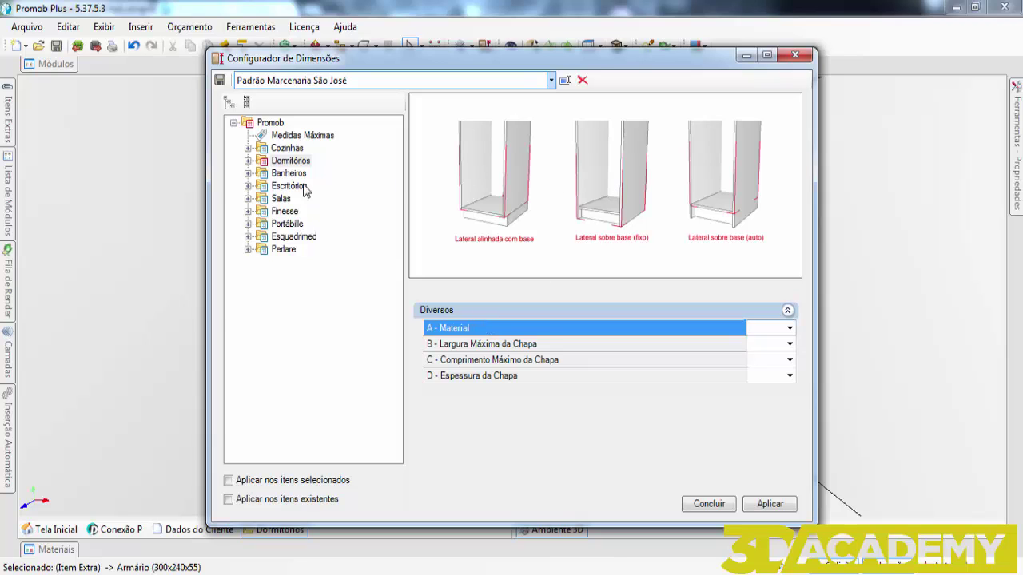
# Examine the Dormitórios external dimensions: cabinet height and depth, countertop height, top overhang and nightstand height.
pyautogui.click(248, 161)
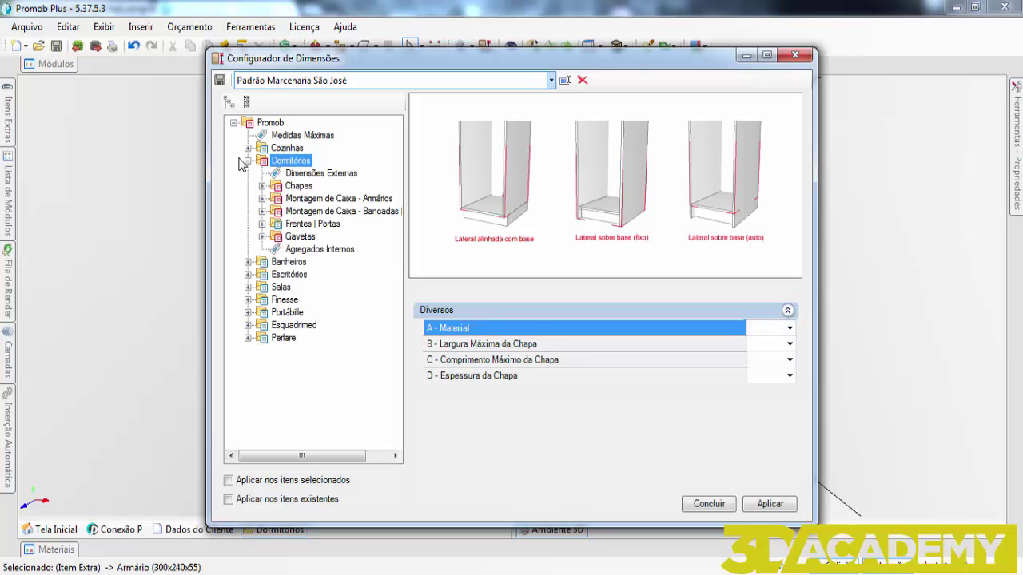
pyautogui.click(292, 179)
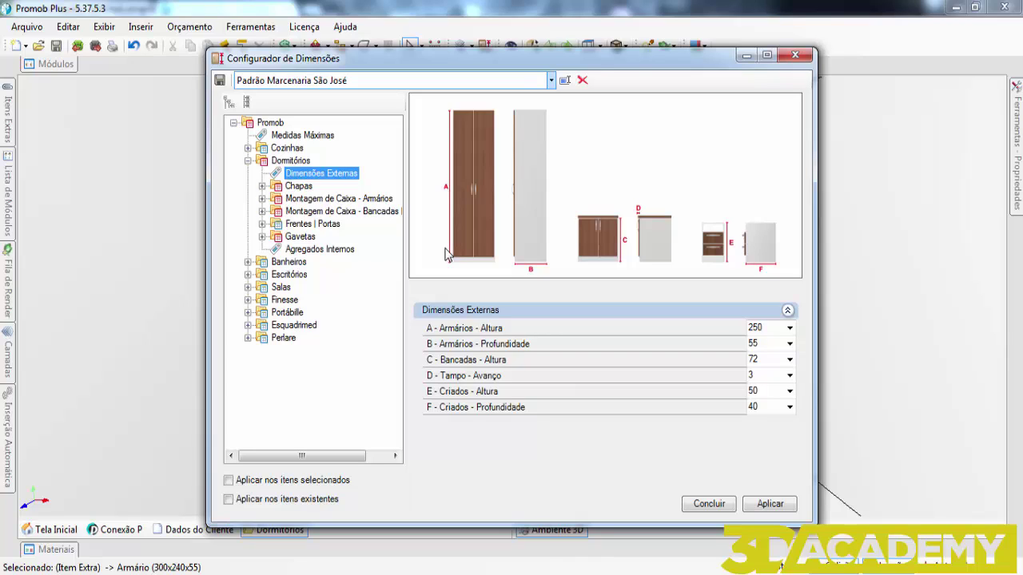
pyautogui.click(744, 327)
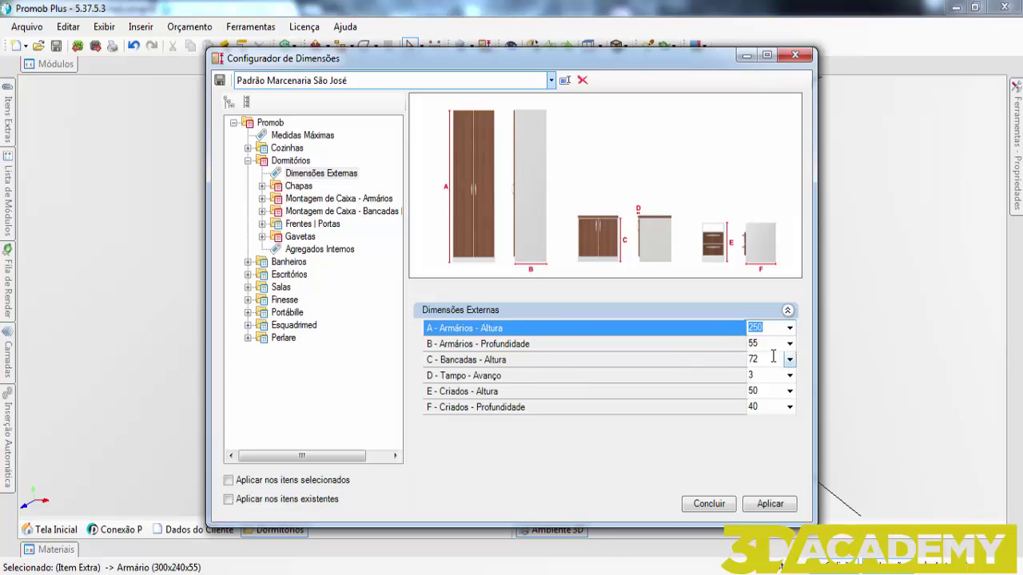
pyautogui.click(766, 342)
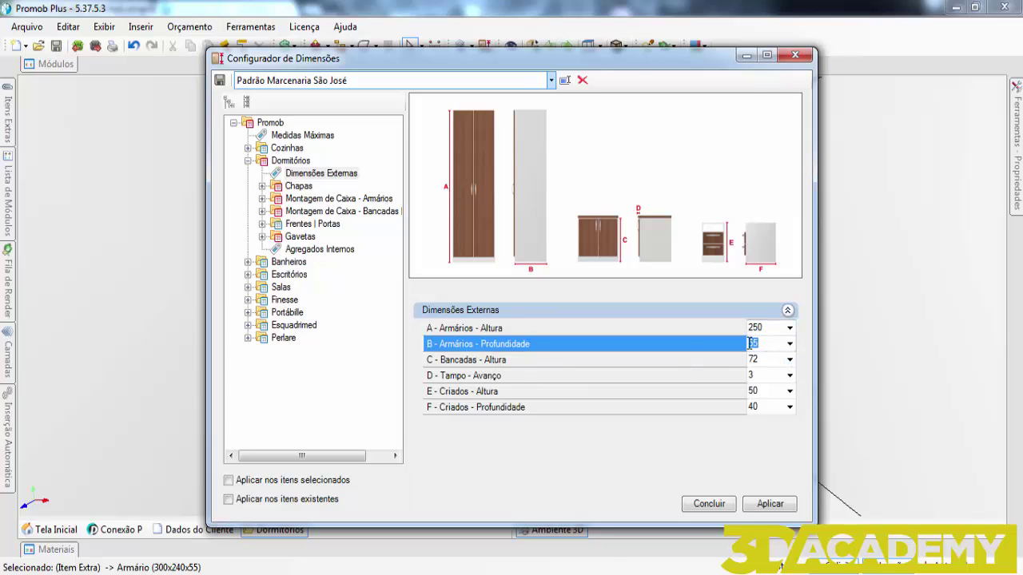
pyautogui.click(506, 364)
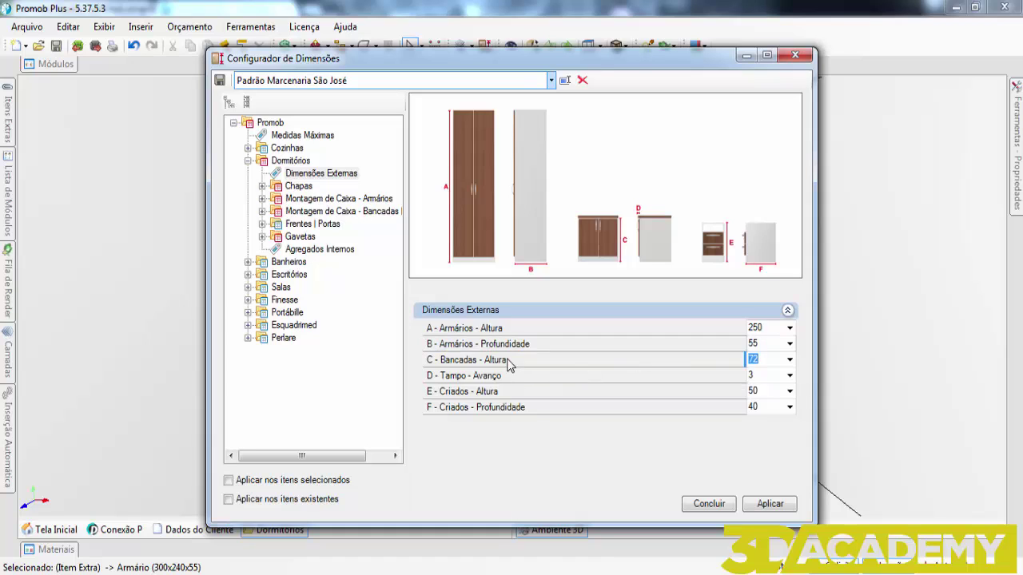
pyautogui.click(532, 375)
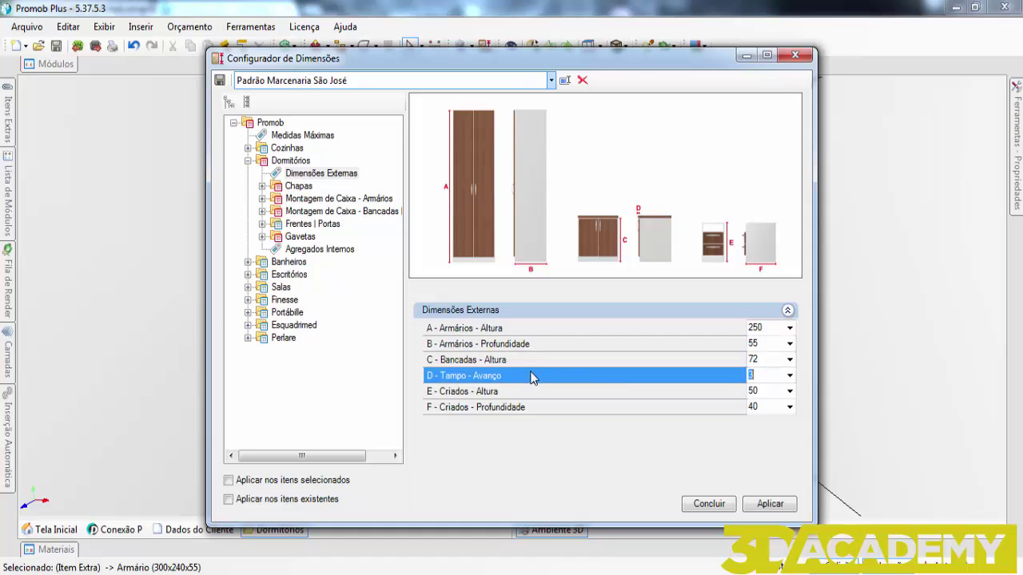
pyautogui.click(543, 393)
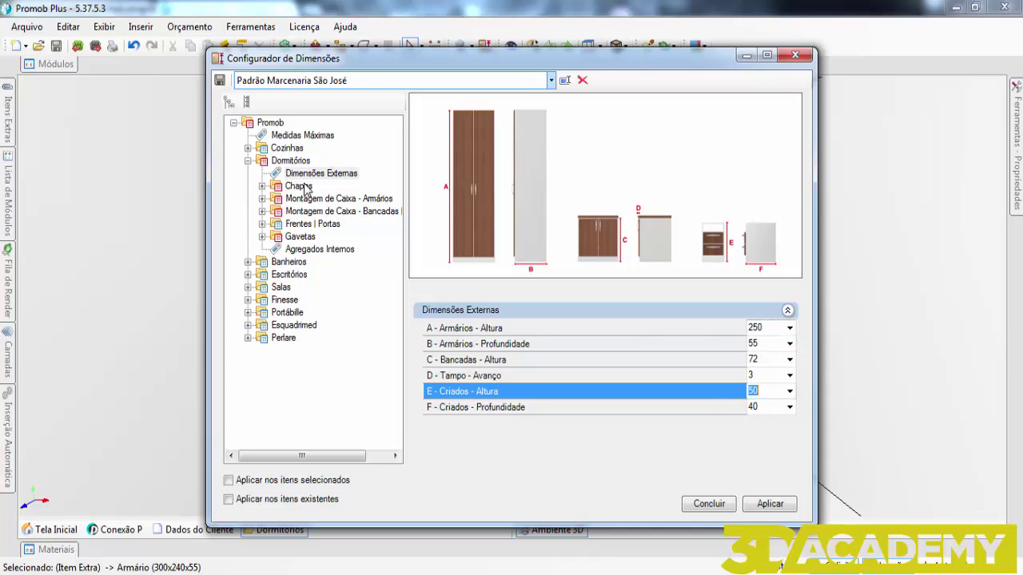
# Set the Dormitórios Fundo sheet's material to MDF and its thickness to 0,6.
pyautogui.click(262, 186)
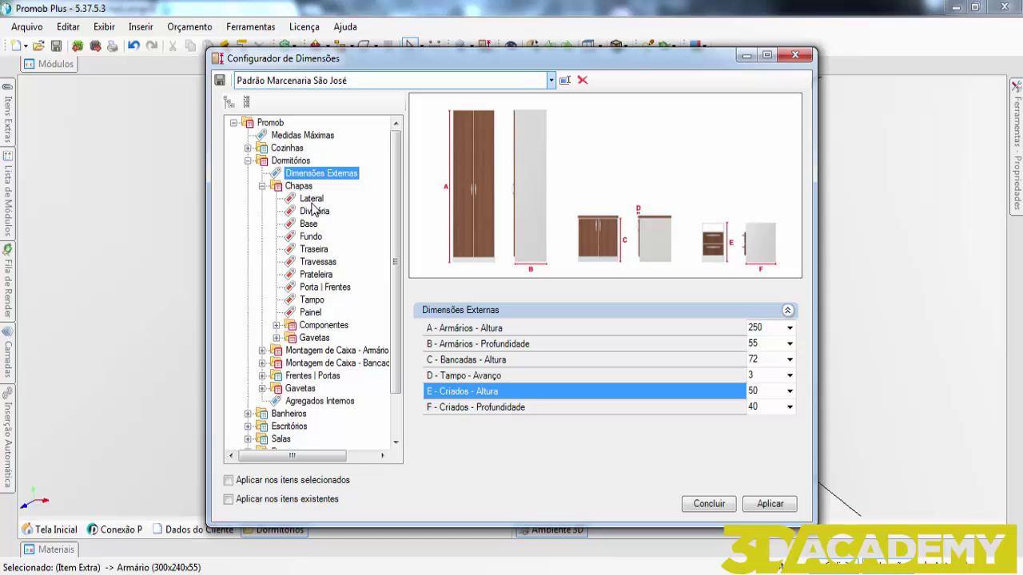
pyautogui.click(313, 238)
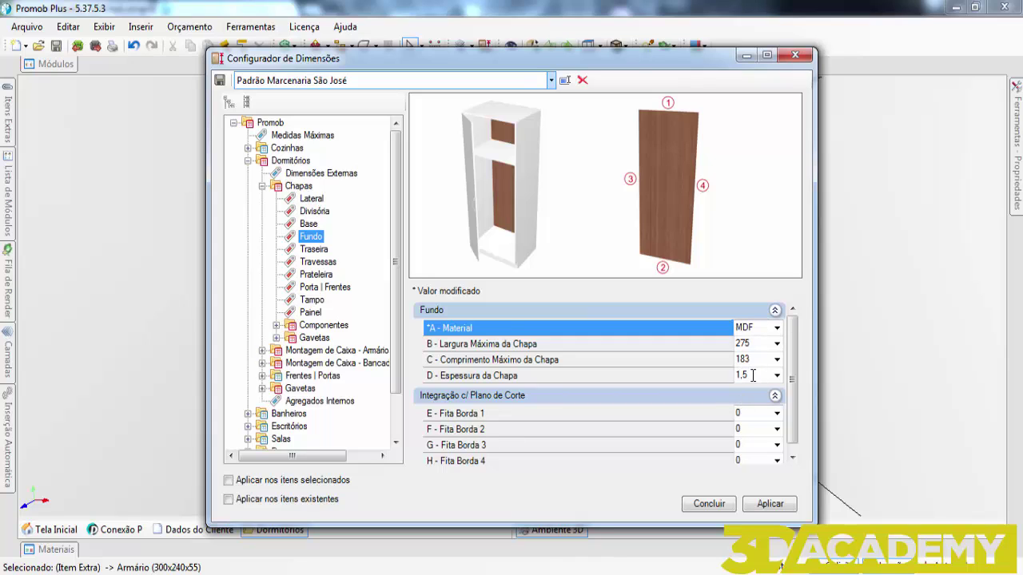
pyautogui.click(775, 328)
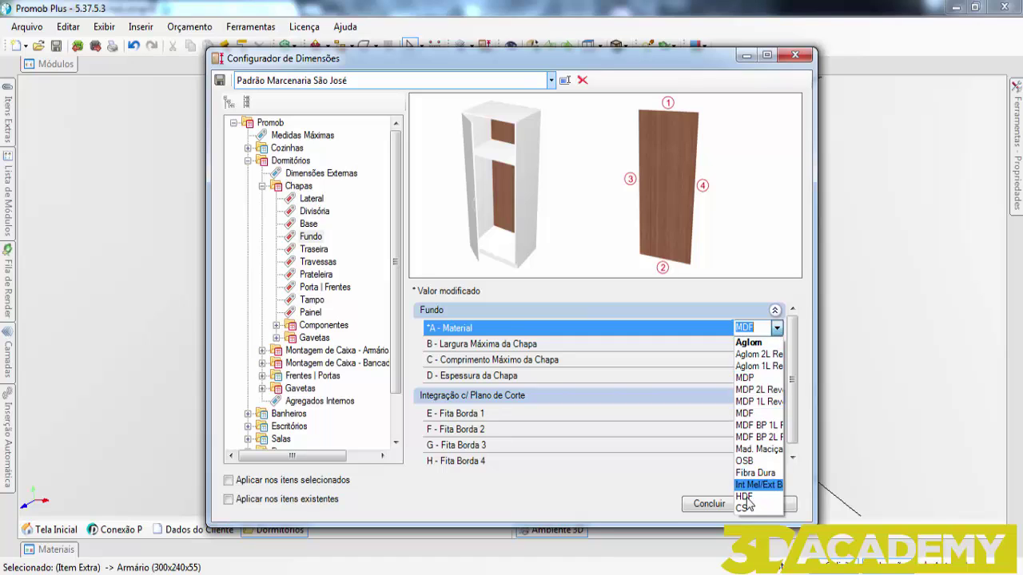
pyautogui.click(761, 414)
pyautogui.click(776, 375)
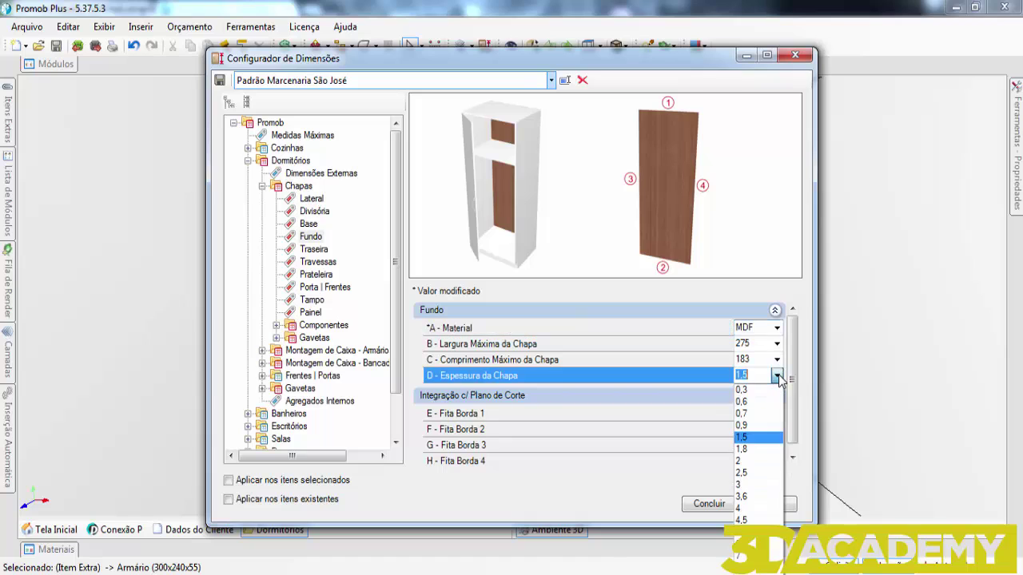
pyautogui.click(756, 401)
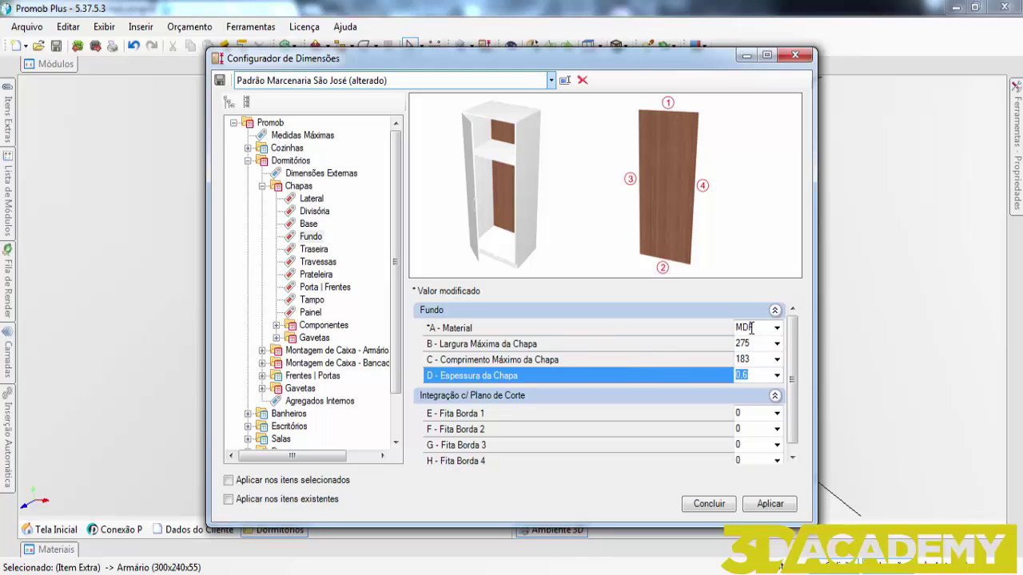
# Examine the sheet settings of Lateral, Traseira, Travessas, Prateleira, Porta | Frentes, Tampo, Painel and Base under Dormitórios.
pyautogui.click(320, 198)
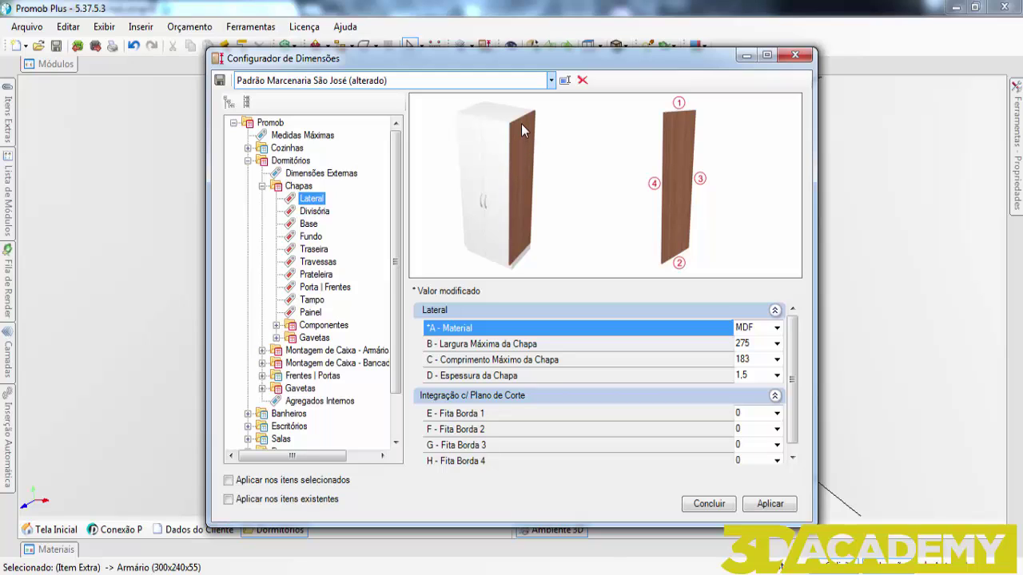
pyautogui.click(315, 250)
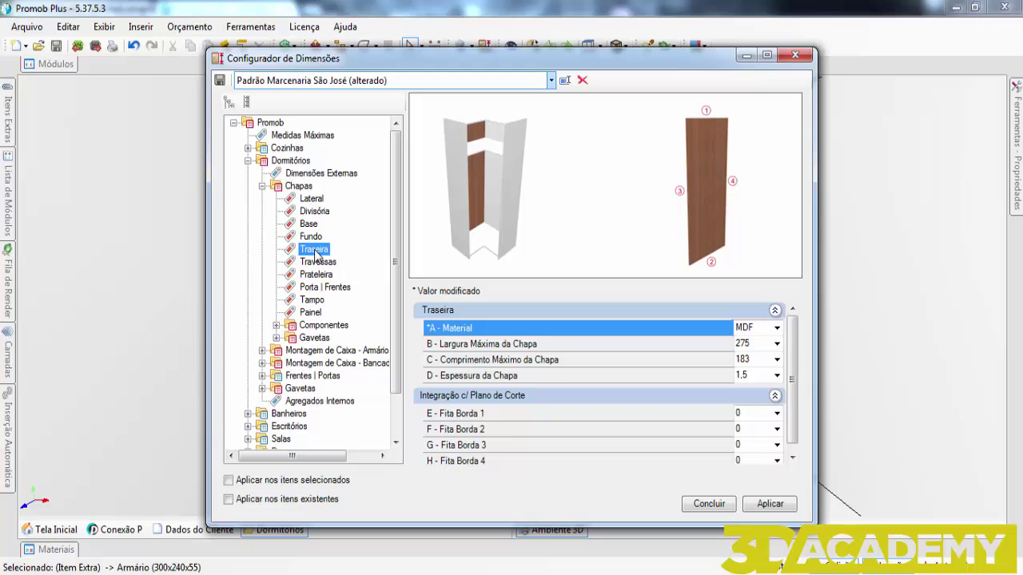
pyautogui.click(321, 263)
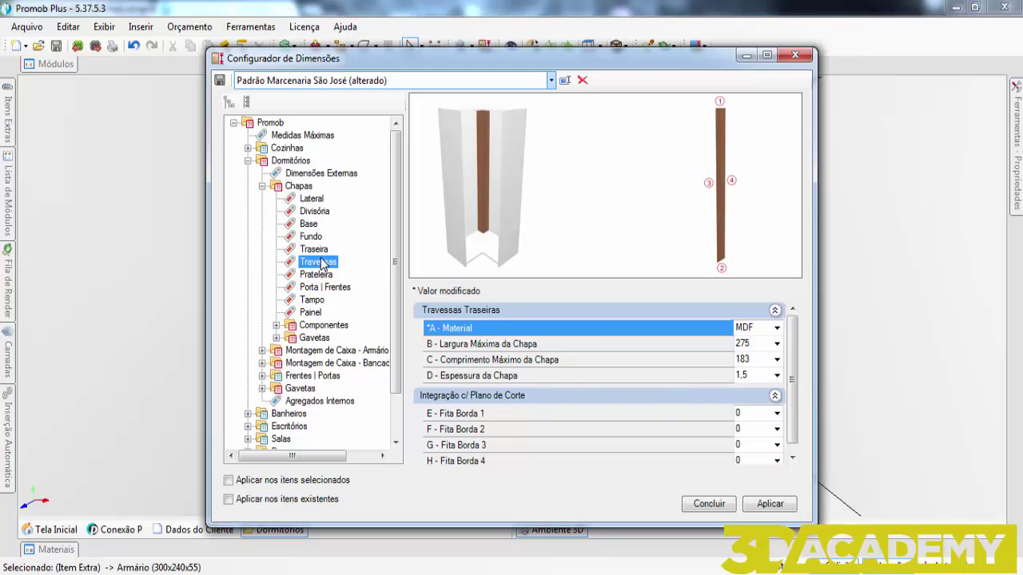
pyautogui.click(328, 277)
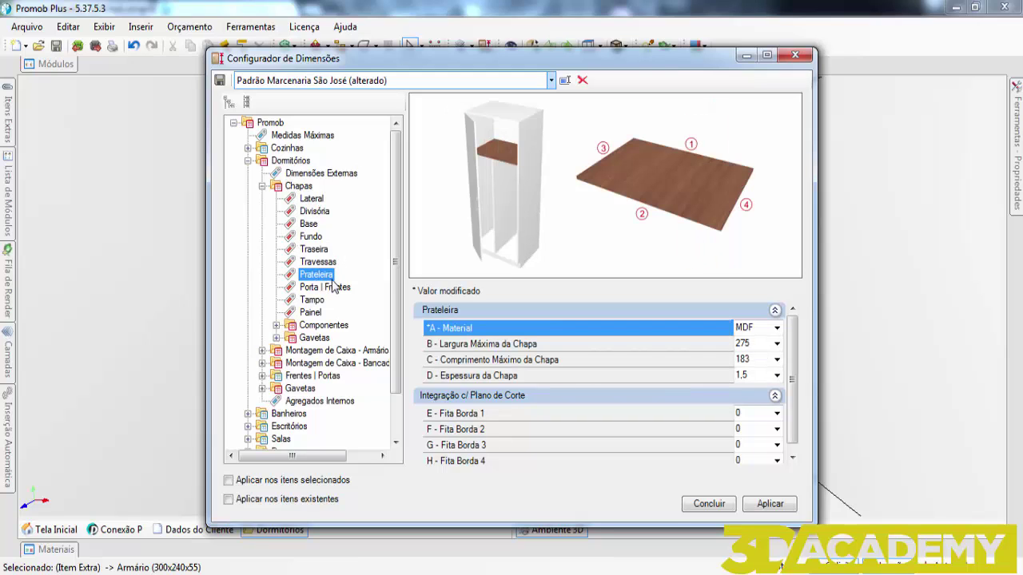
pyautogui.click(335, 289)
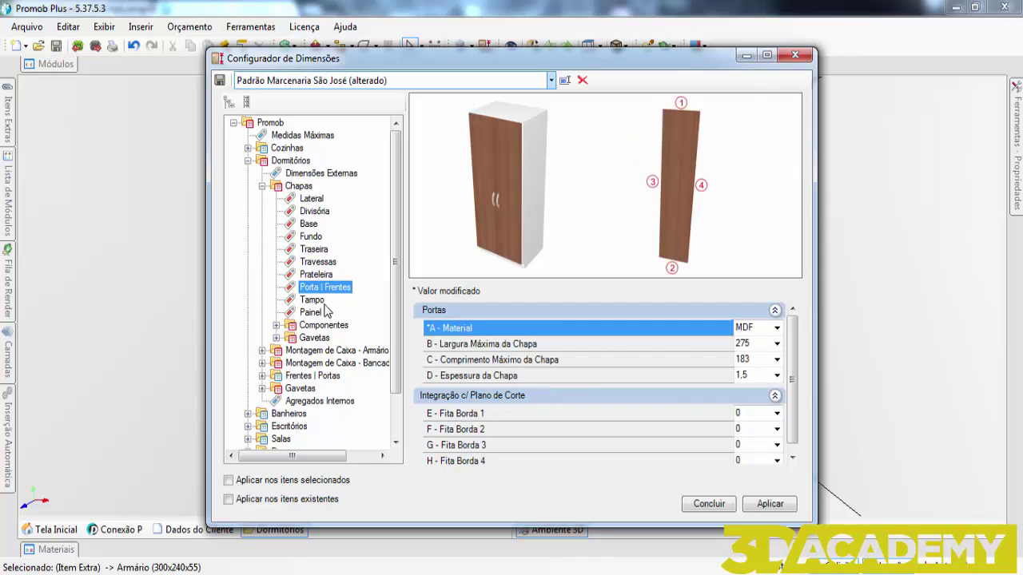
pyautogui.click(313, 300)
pyautogui.click(315, 312)
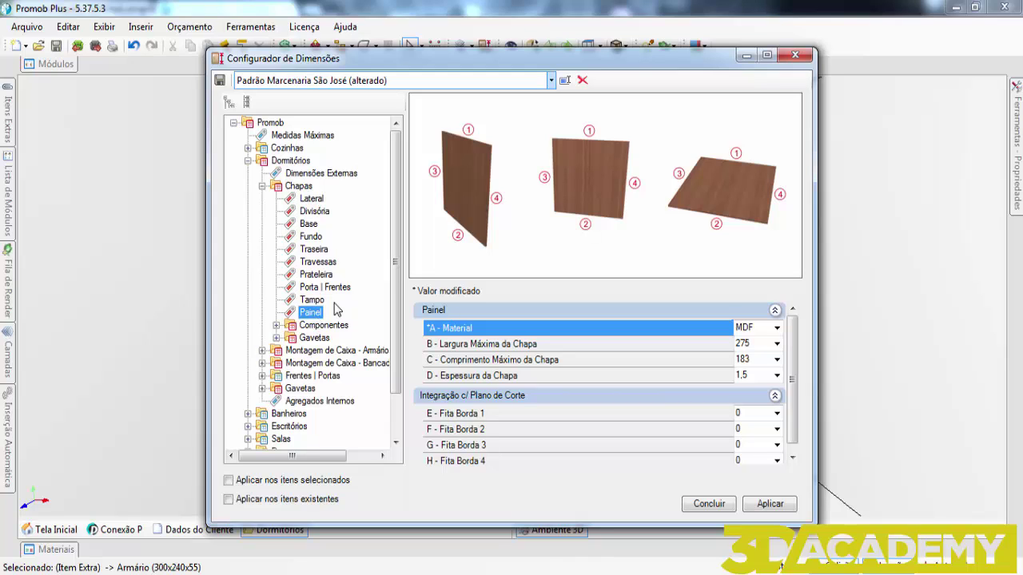
pyautogui.click(310, 225)
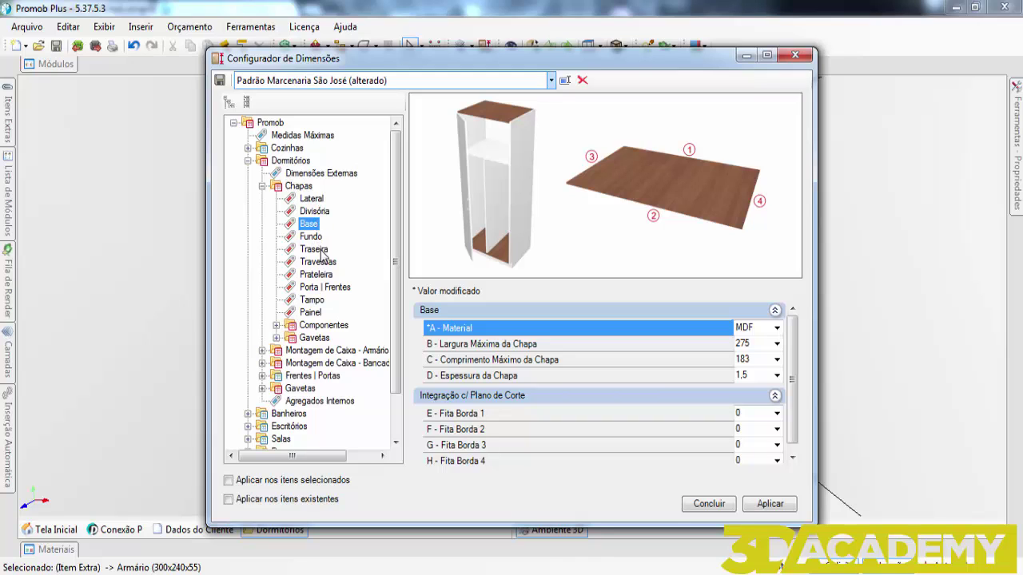
# Set Fita Borda 1, 2, 3 and 4 of the Dormitórios Fundo sheet to 1.
pyautogui.click(311, 237)
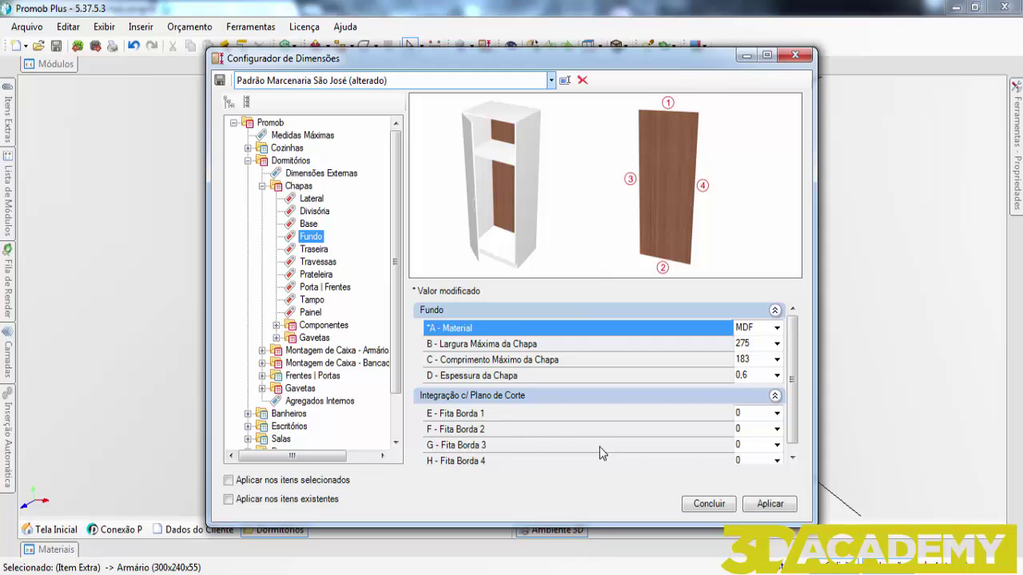
pyautogui.click(776, 445)
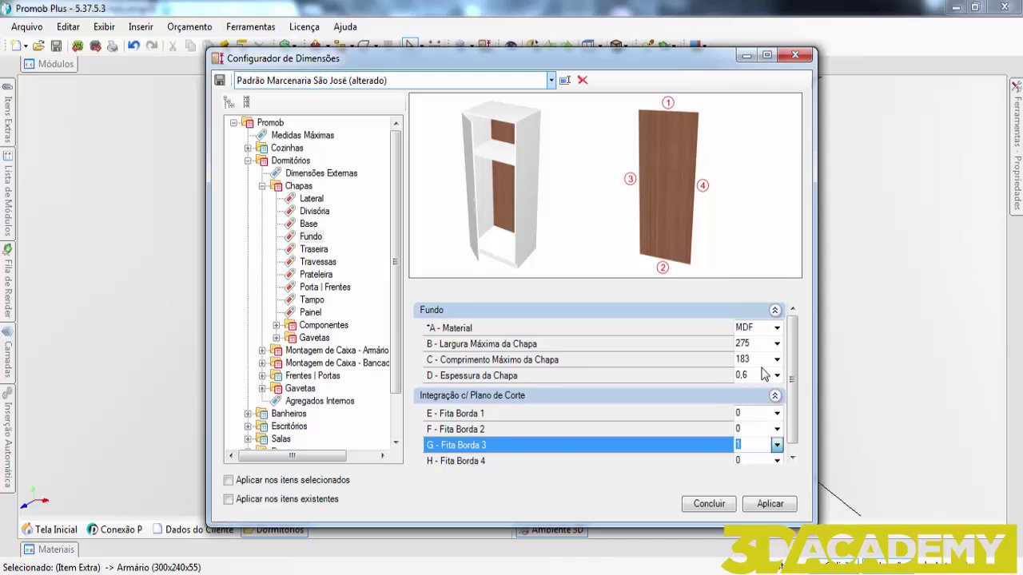
pyautogui.click(776, 445)
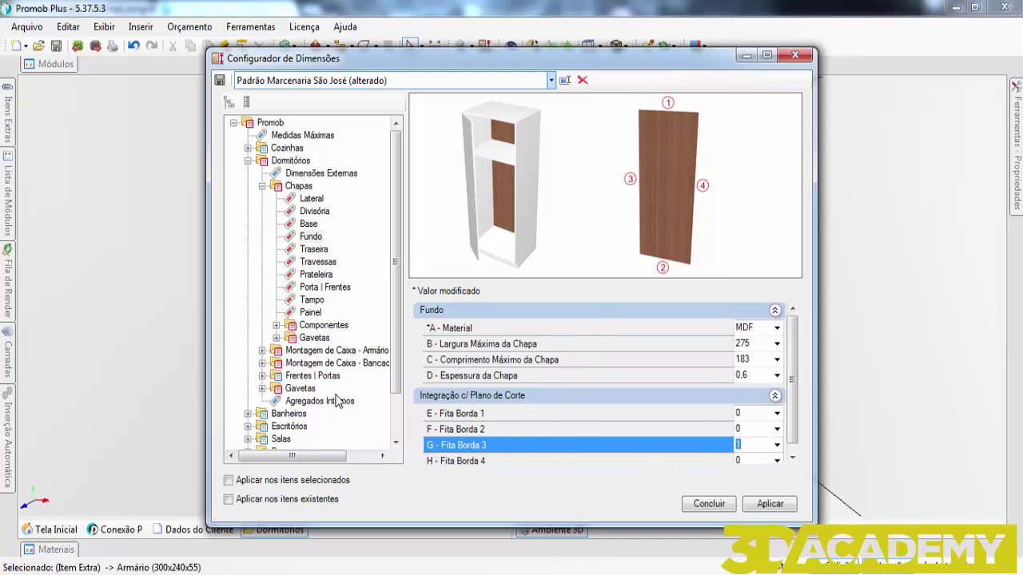
pyautogui.click(777, 429)
pyautogui.click(755, 373)
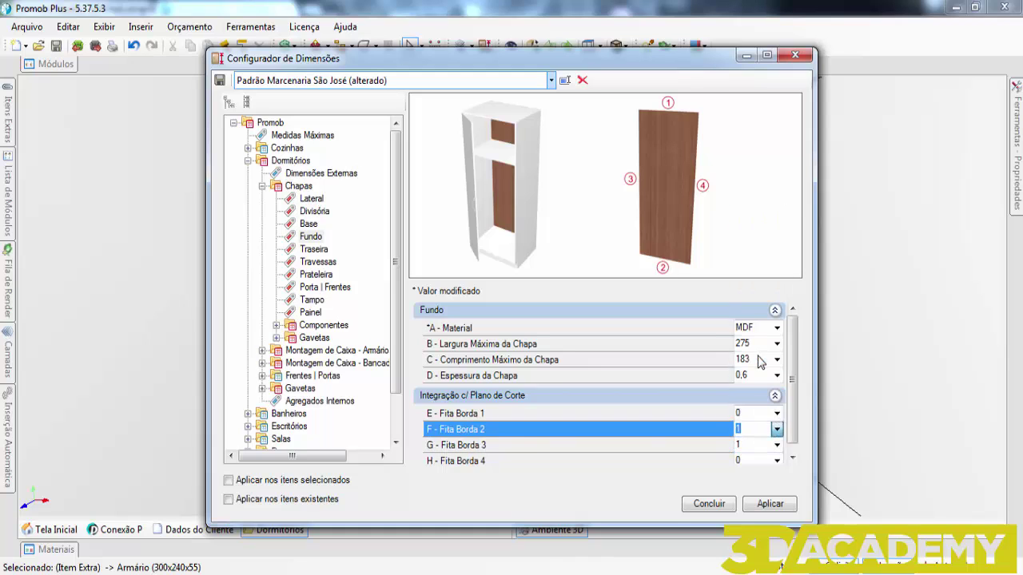
pyautogui.click(777, 460)
pyautogui.click(750, 381)
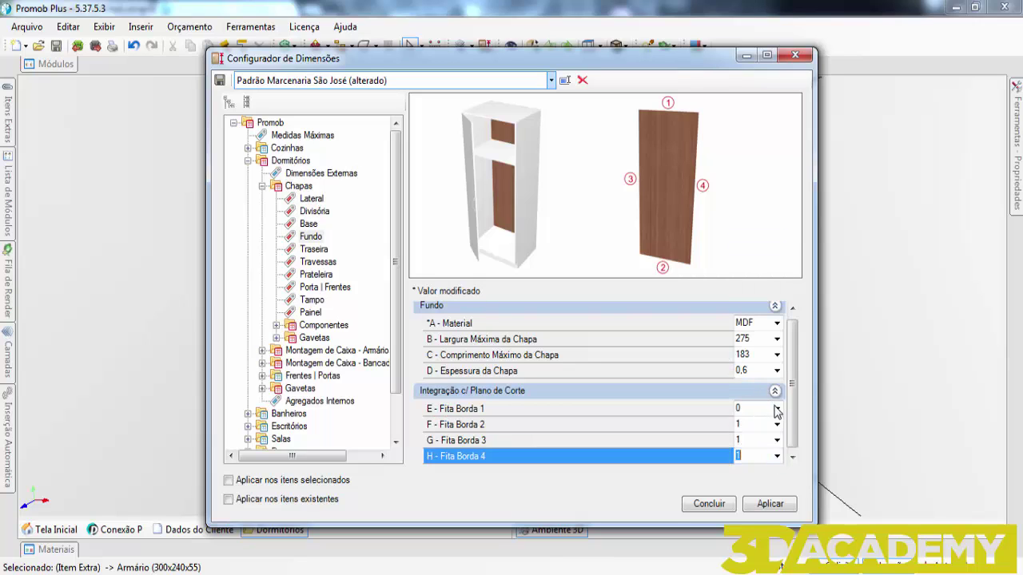
pyautogui.click(777, 409)
pyautogui.click(747, 333)
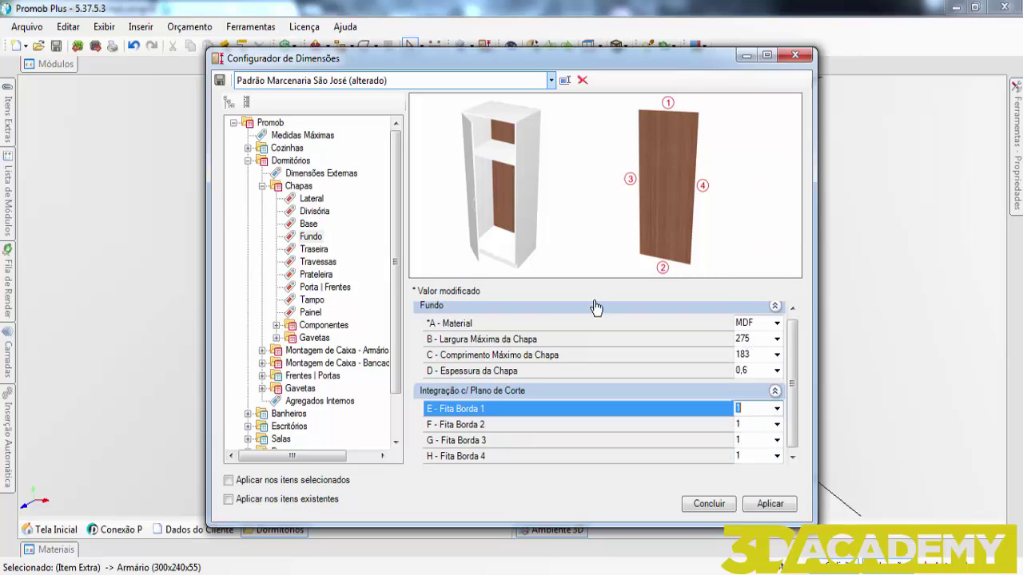
# Close the Chapas group and view the Montagem de Caixa options for Bancadas and Armários under Dormitórios.
pyautogui.click(295, 187)
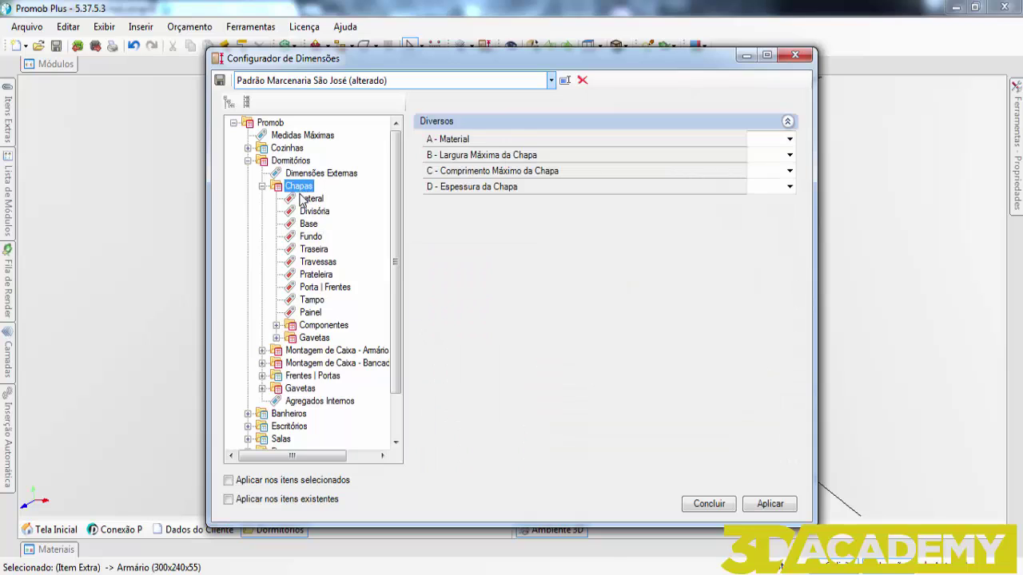
pyautogui.click(262, 187)
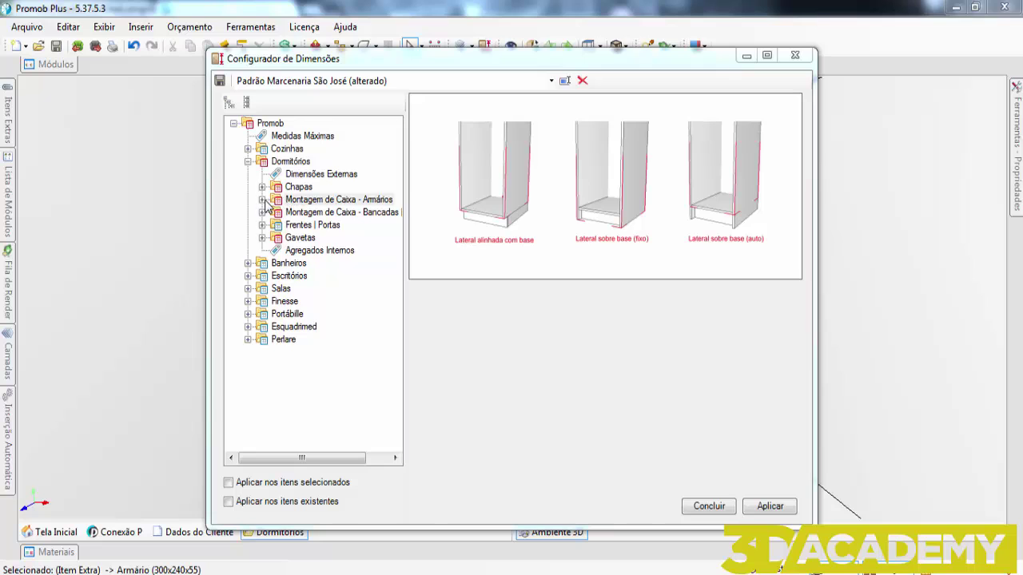
pyautogui.click(382, 214)
pyautogui.click(355, 201)
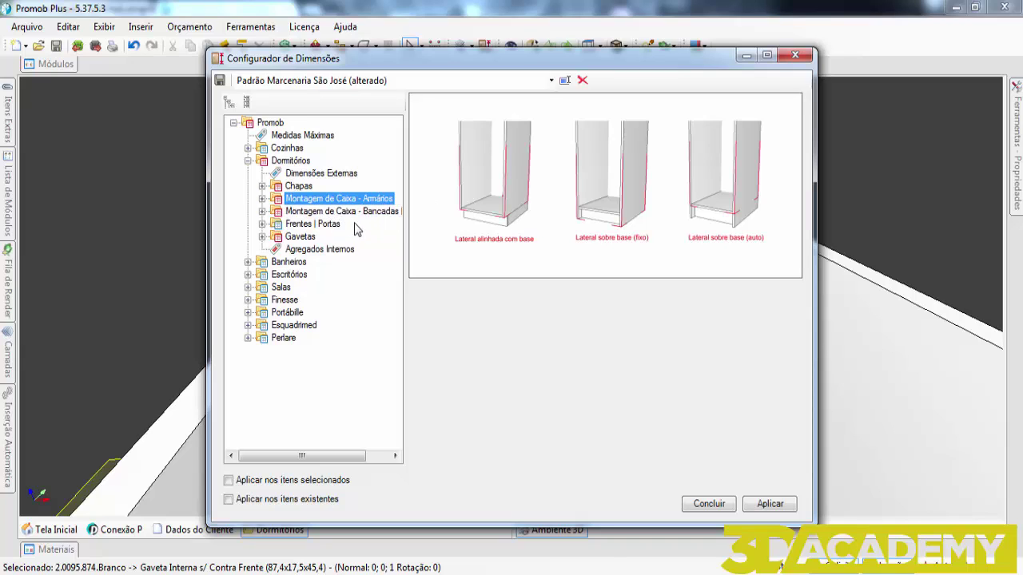
# Examine the Frentes | Portas settings for Armários, Bancadas | Criados and Puxador Gola under Dormitórios.
pyautogui.click(320, 224)
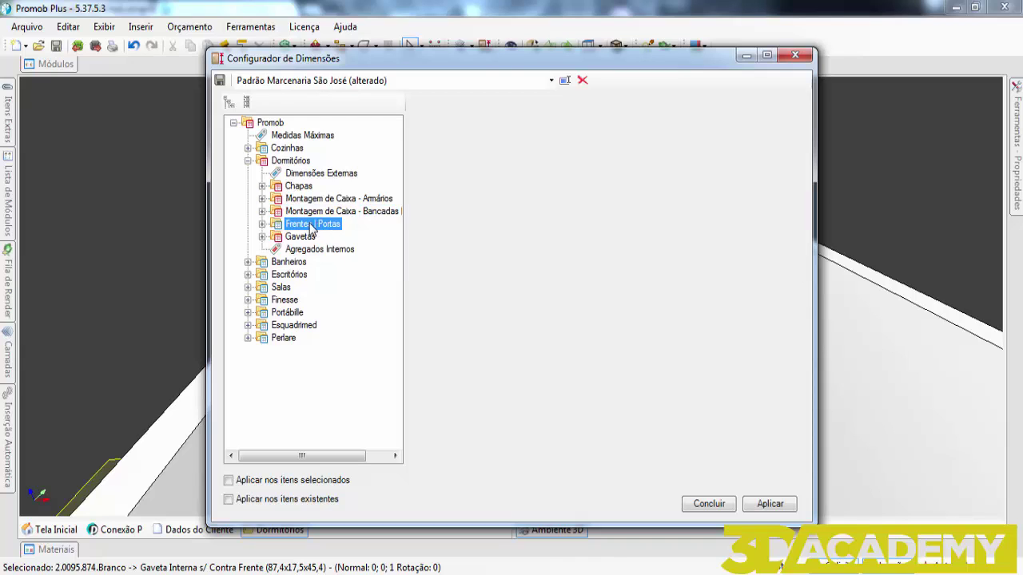
pyautogui.click(262, 224)
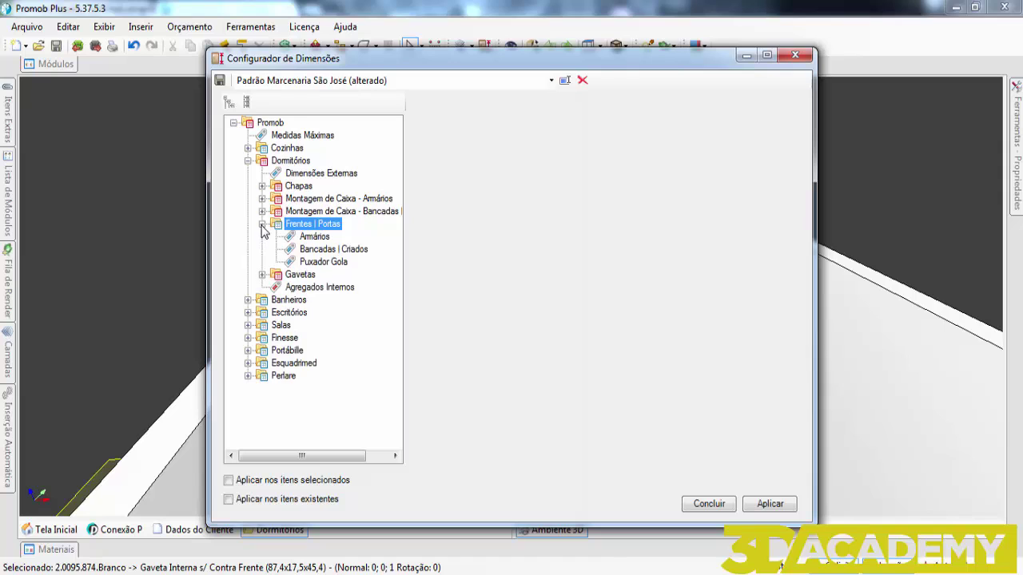
pyautogui.click(322, 238)
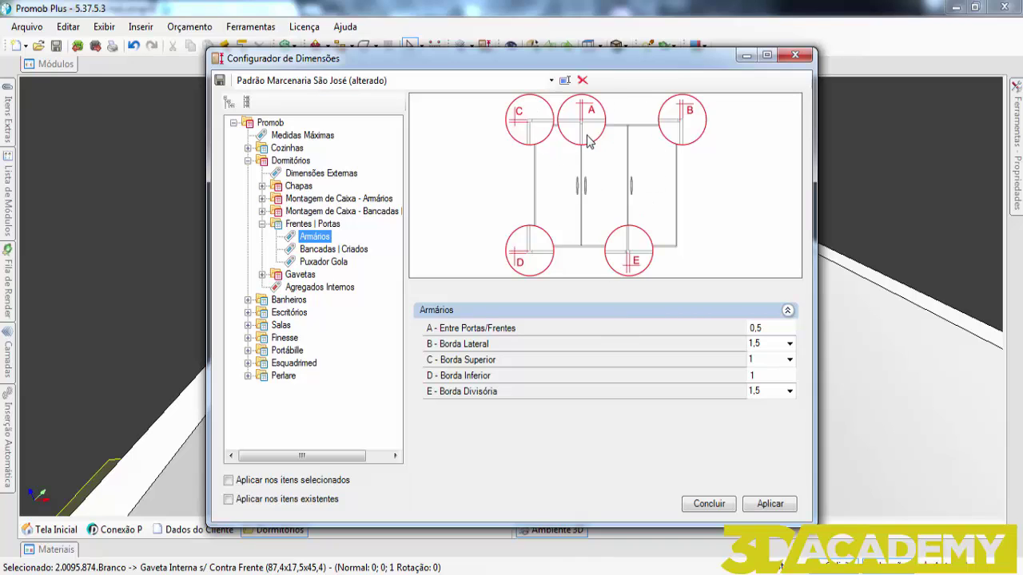
pyautogui.click(333, 249)
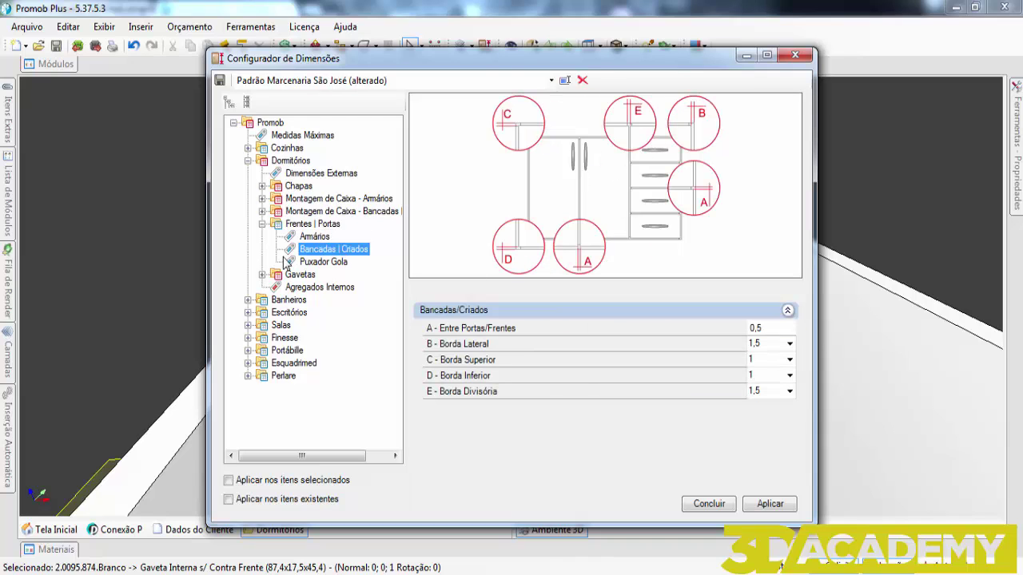
pyautogui.click(338, 262)
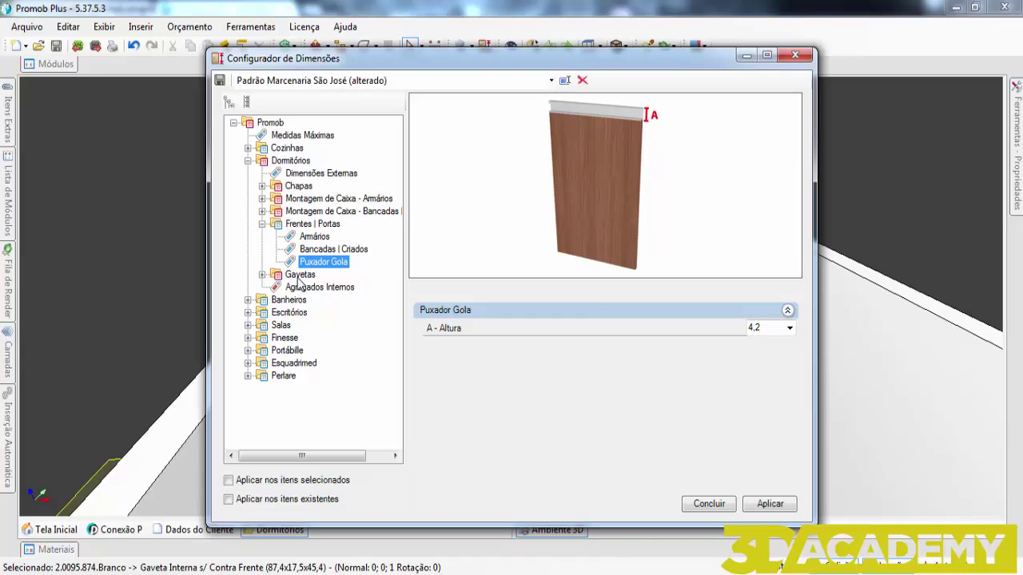
# Look over the Dormitórios Gavetas subgroups and examine the Folgas settings of Gavetas Internas | Sapateiras.
pyautogui.click(296, 276)
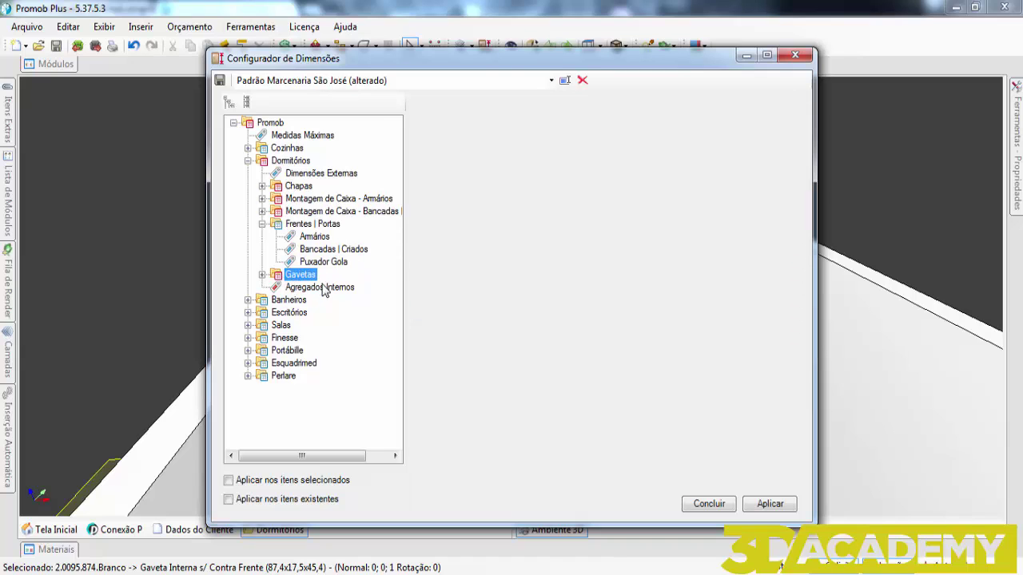
pyautogui.click(262, 275)
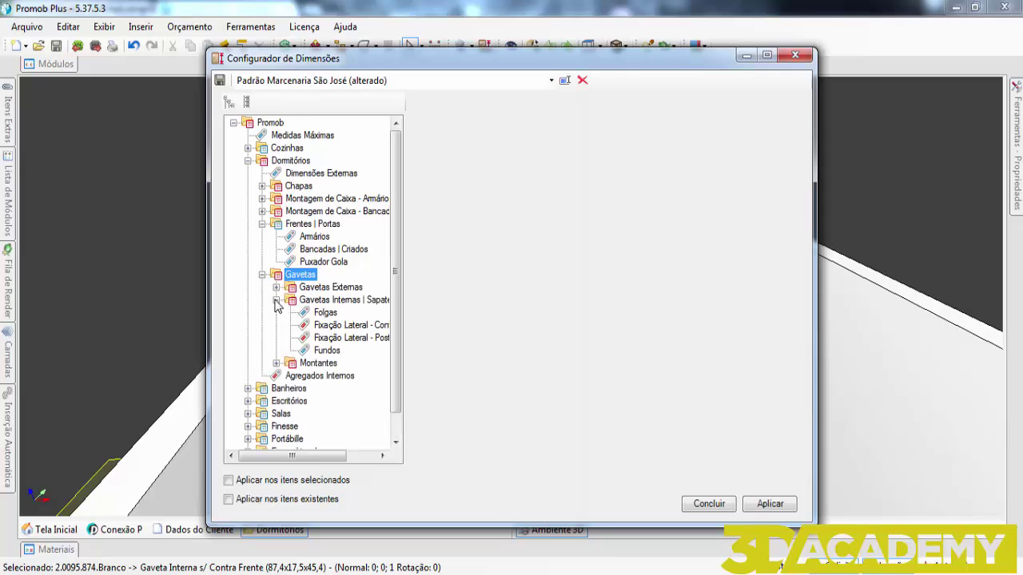
pyautogui.click(276, 299)
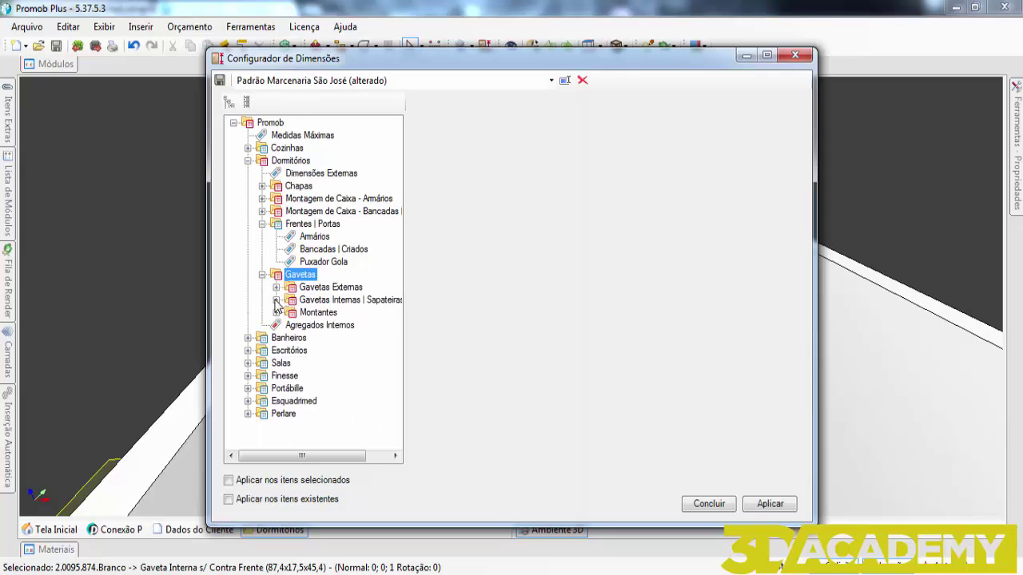
pyautogui.click(326, 289)
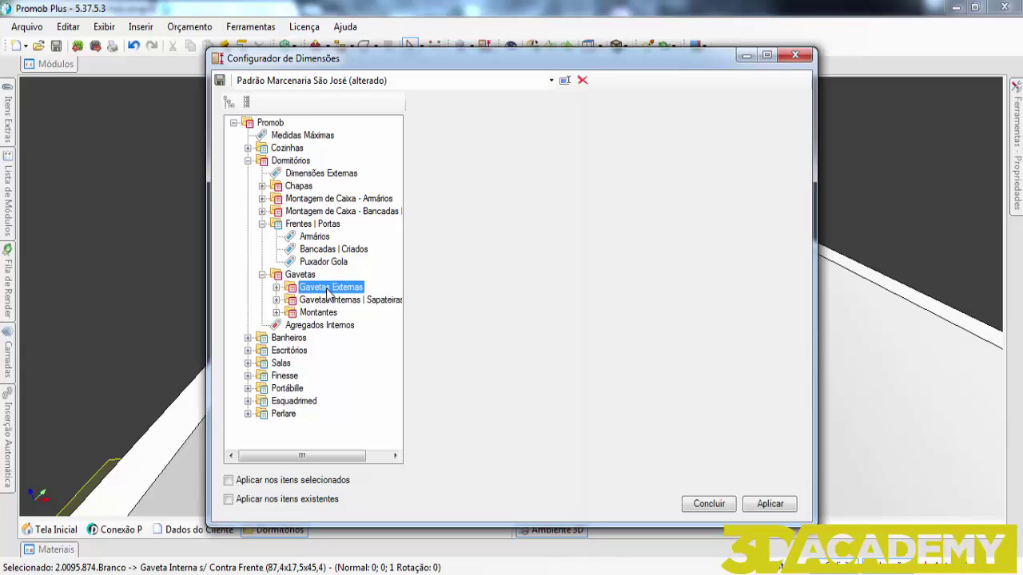
pyautogui.click(328, 301)
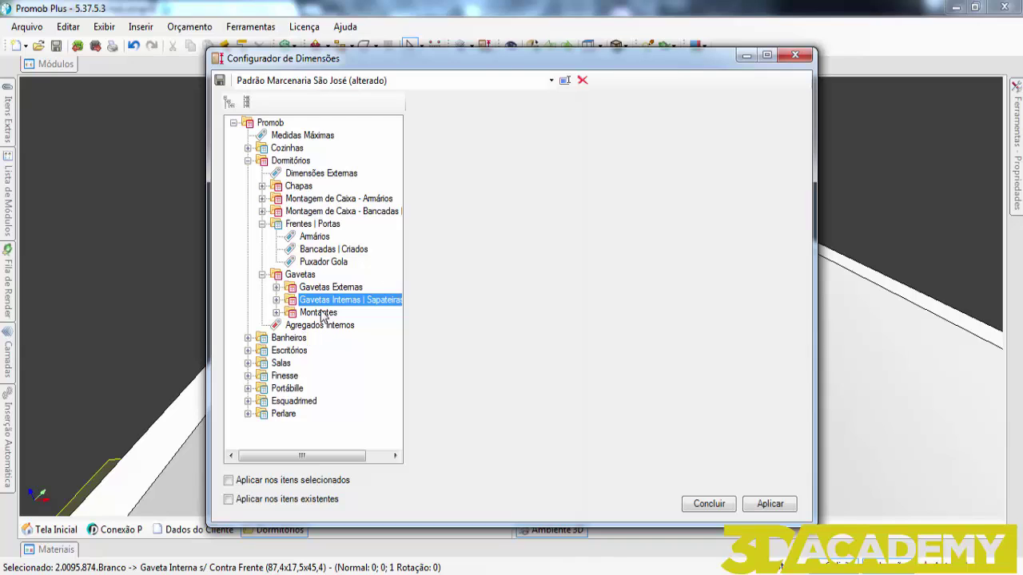
pyautogui.click(275, 299)
pyautogui.click(323, 313)
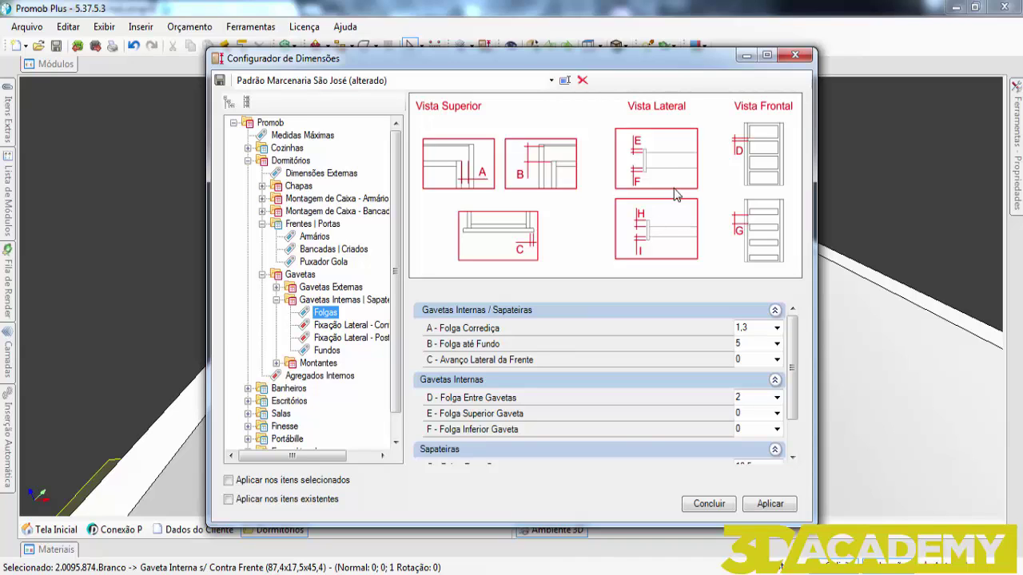
# Close the Gavetas Internas subgroup and look over which settings Gavetas Externas contains.
pyautogui.click(278, 301)
pyautogui.click(323, 288)
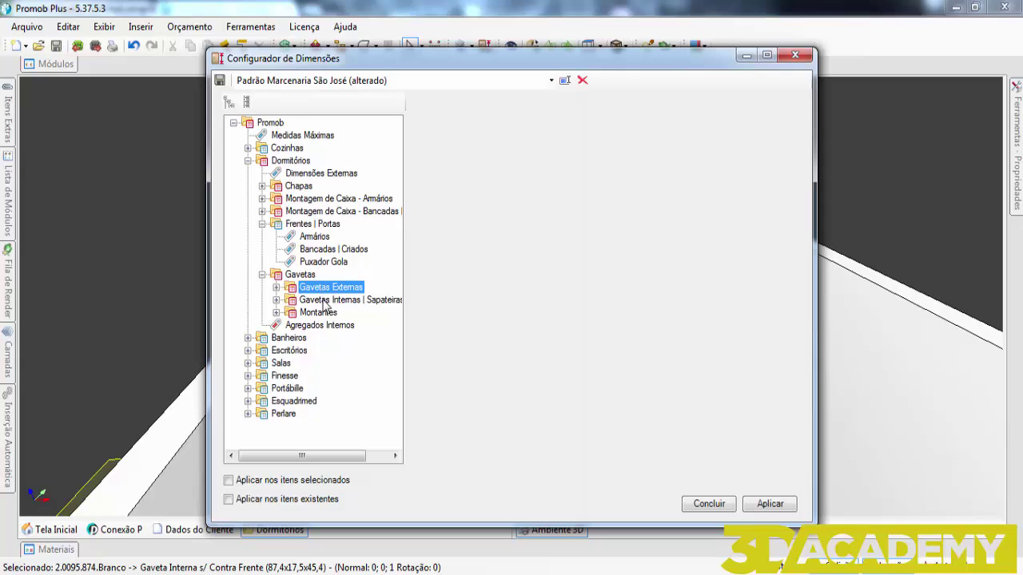
pyautogui.click(276, 287)
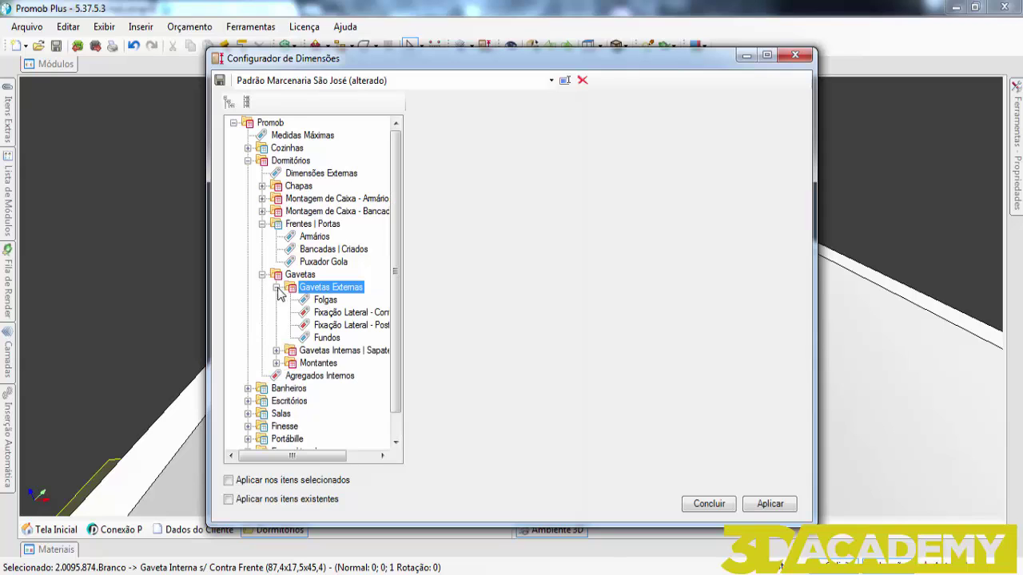
pyautogui.click(277, 288)
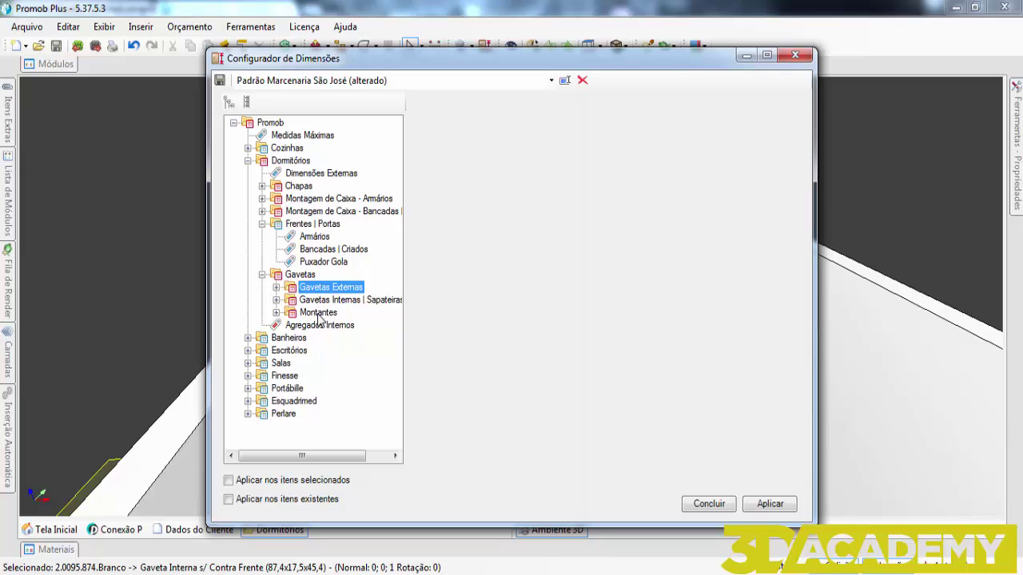
# Open the Montantes group under Gavetas and examine its Recuo Frontal and Folga Superior settings.
pyautogui.click(319, 314)
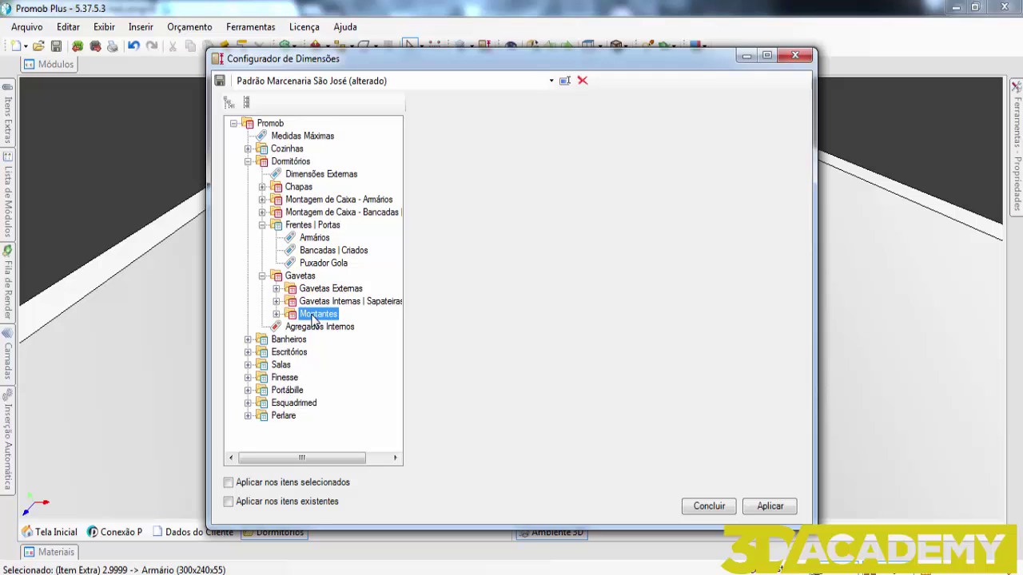
pyautogui.click(276, 314)
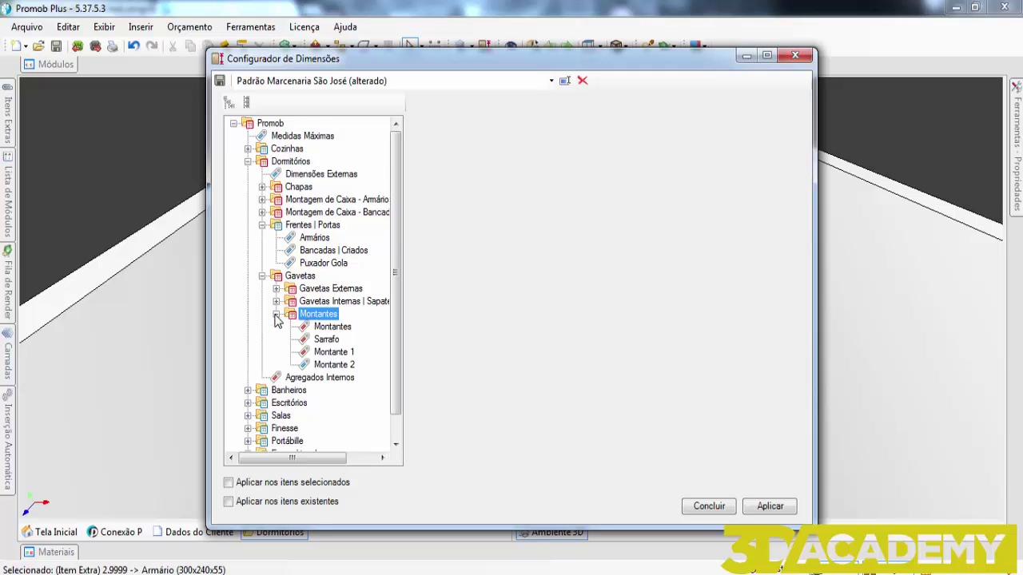
pyautogui.click(331, 327)
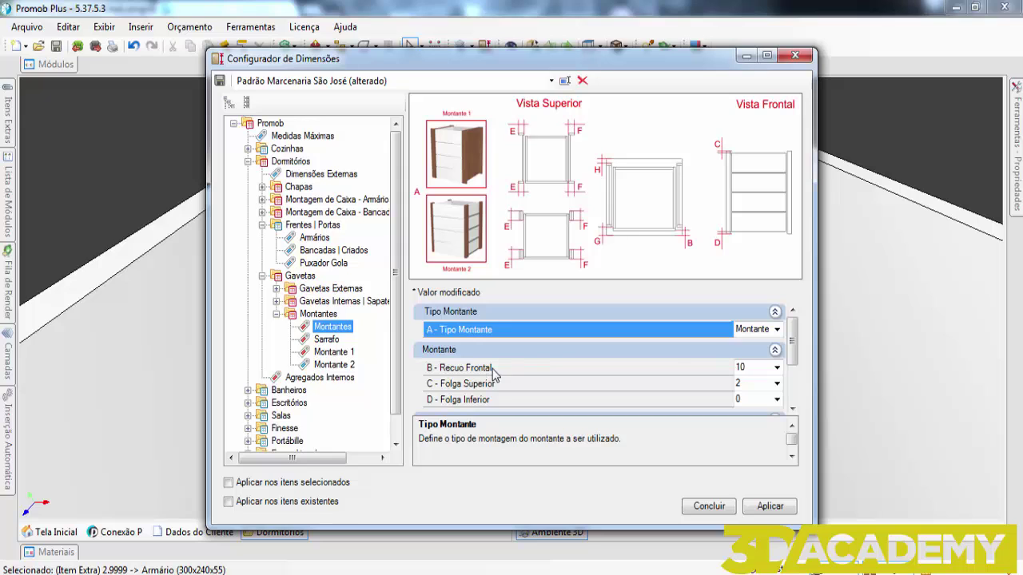
pyautogui.click(748, 369)
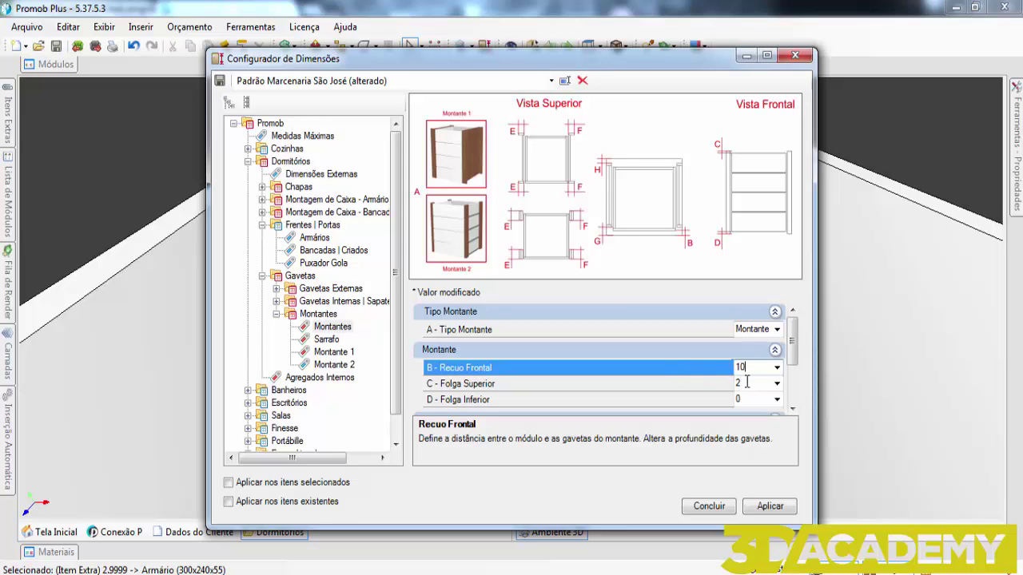
pyautogui.click(746, 381)
pyautogui.click(750, 368)
# Look over the Sarrafo, Montante 1 and Montante 2 options, revisit Montantes and close the group.
pyautogui.click(327, 339)
pyautogui.click(334, 354)
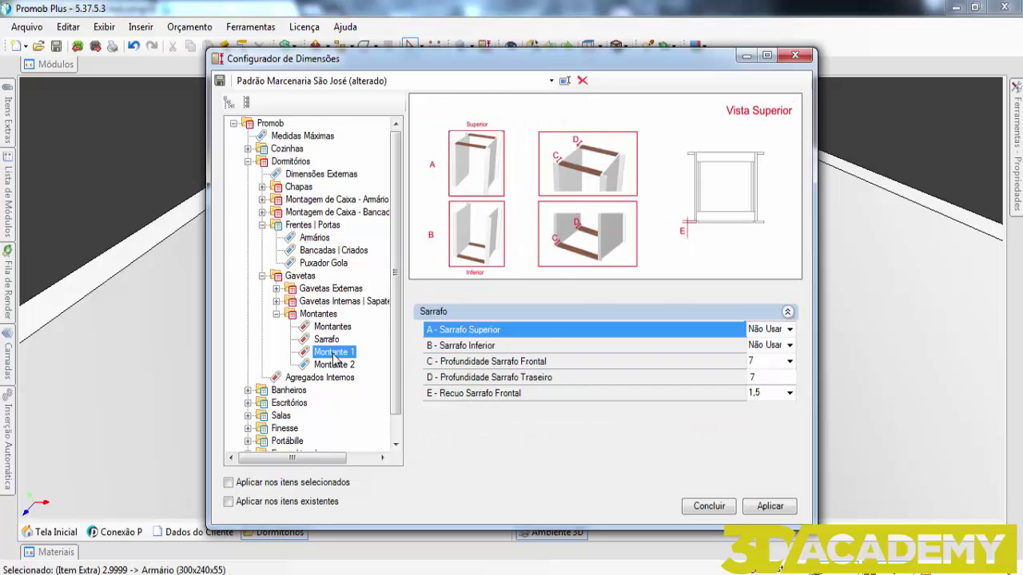
pyautogui.click(334, 364)
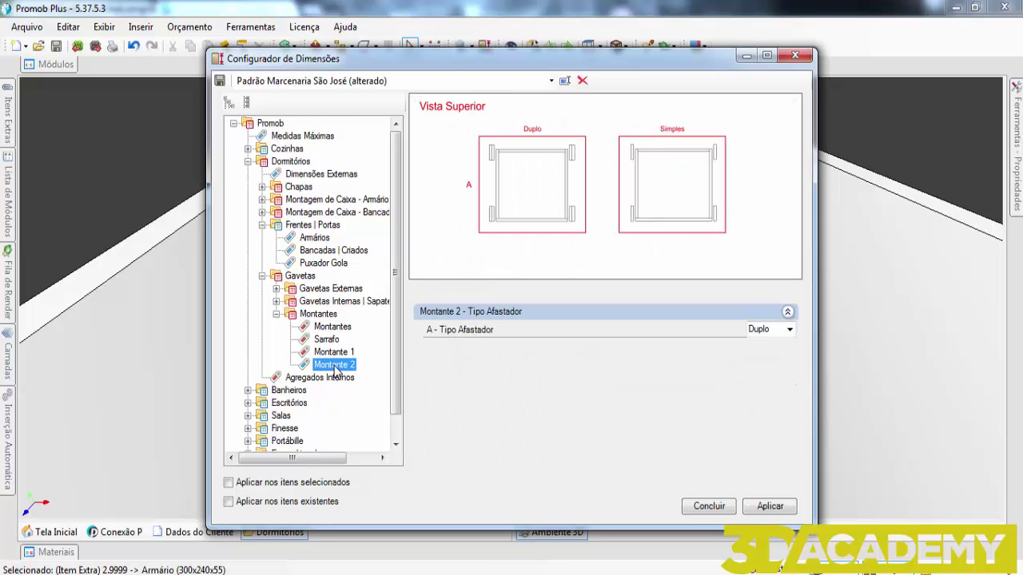
pyautogui.click(330, 328)
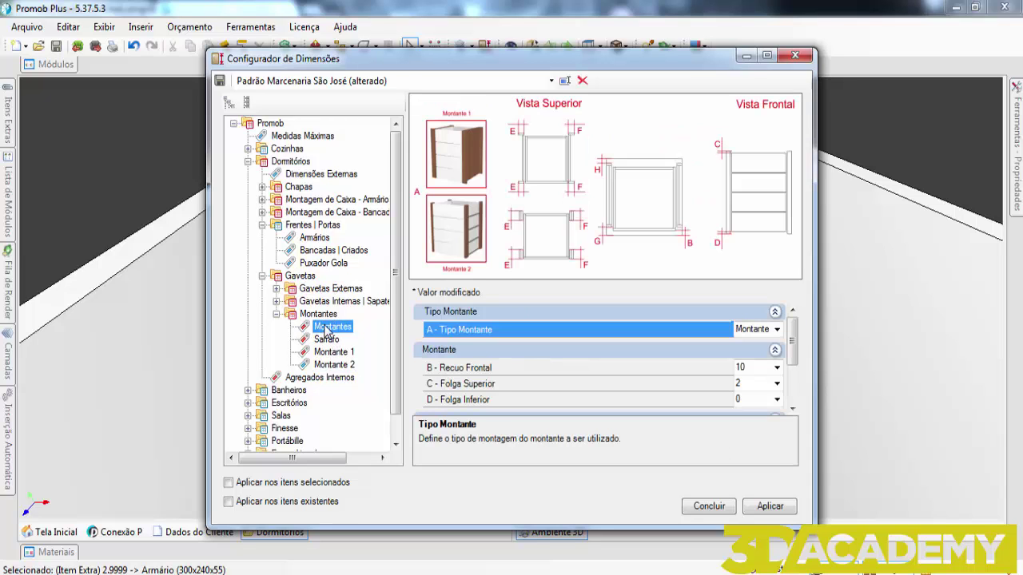
pyautogui.click(276, 314)
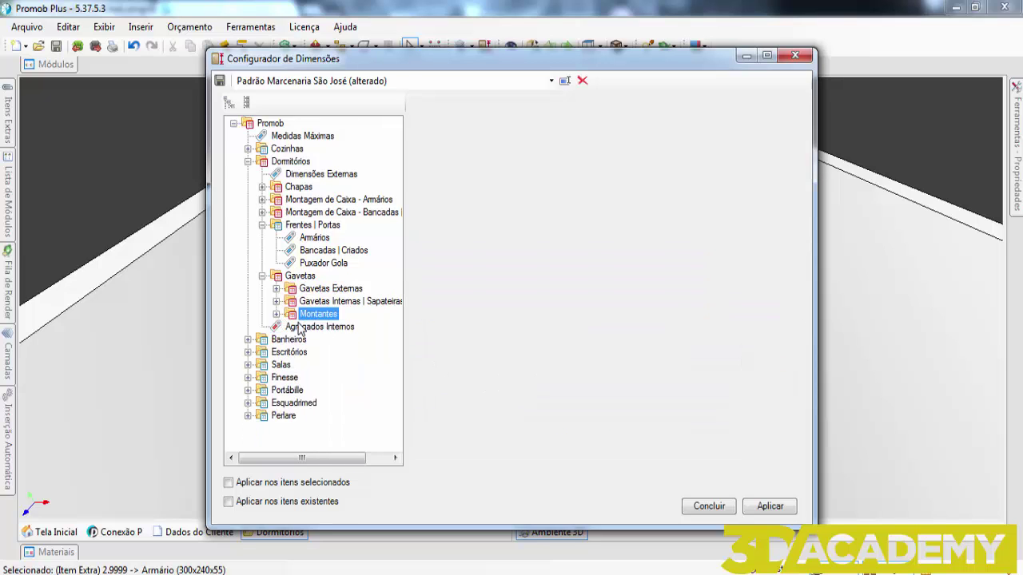
# Review the divider and shelf setbacks in Dormitórios' Agregados Internos and conclude the dimension configuration.
pyautogui.click(306, 331)
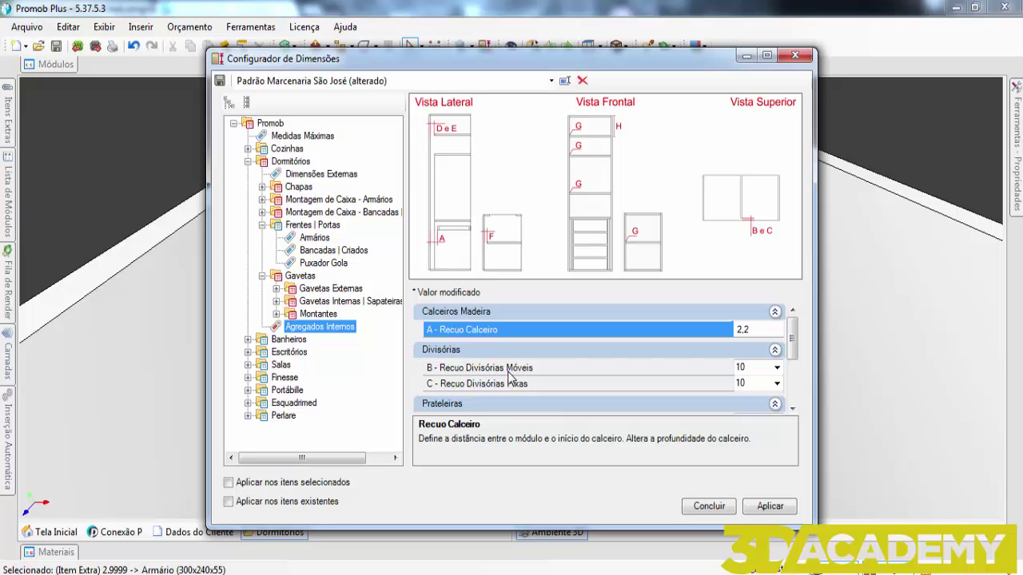
pyautogui.click(747, 368)
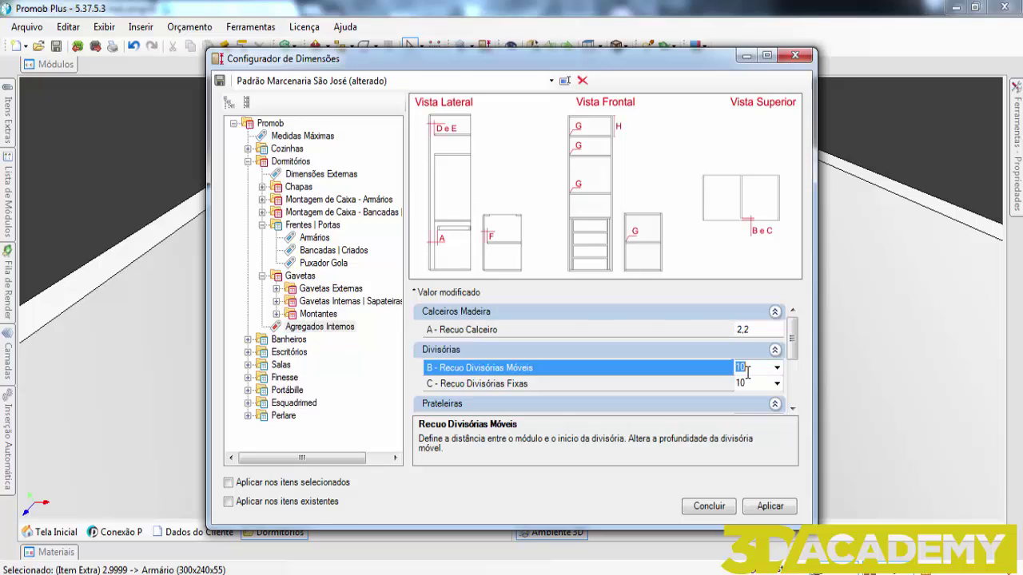
pyautogui.click(741, 382)
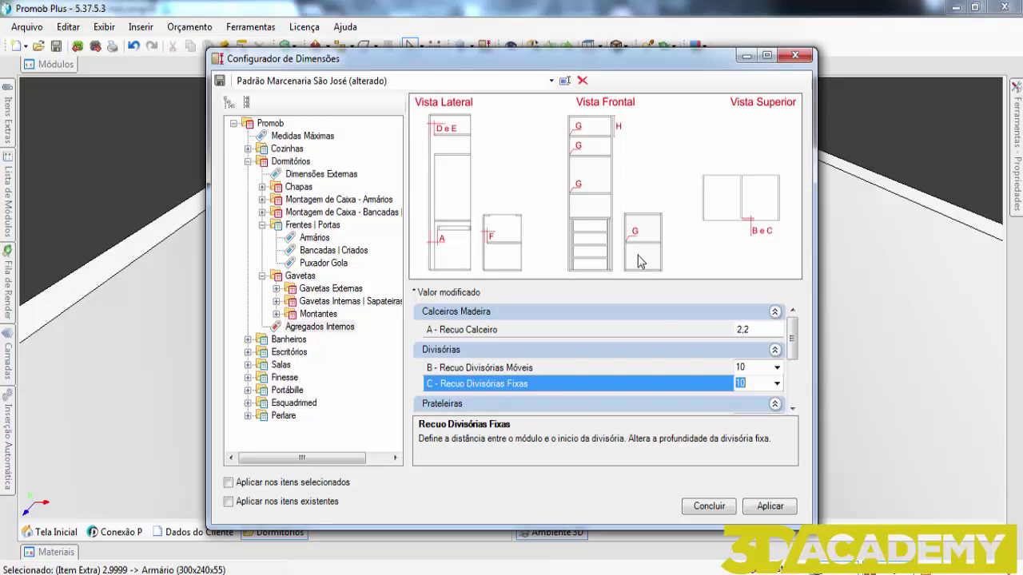
pyautogui.scroll(-1, 795, 355)
pyautogui.moveTo(796, 356); pyautogui.dragTo(799, 382)
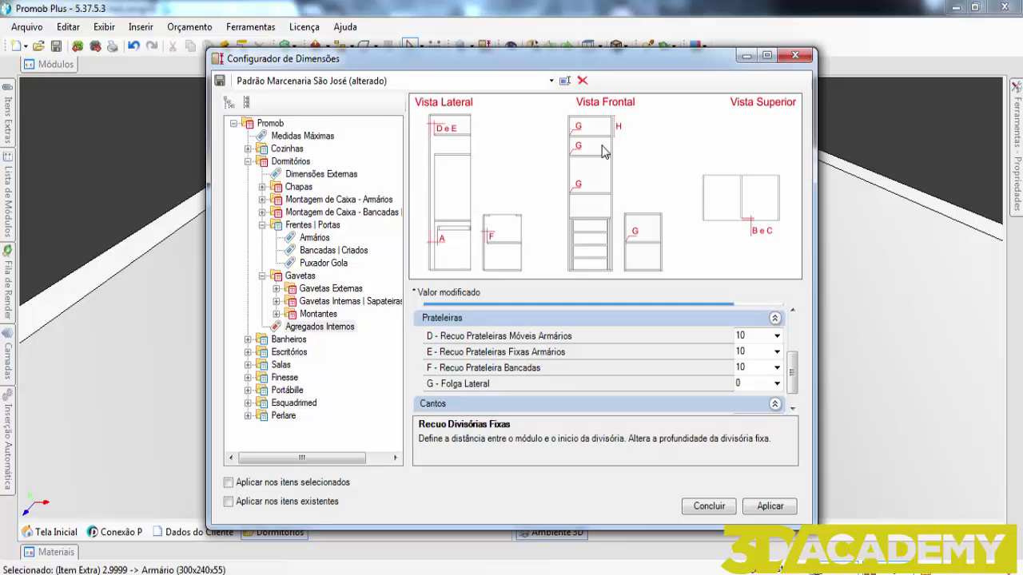
pyautogui.click(709, 506)
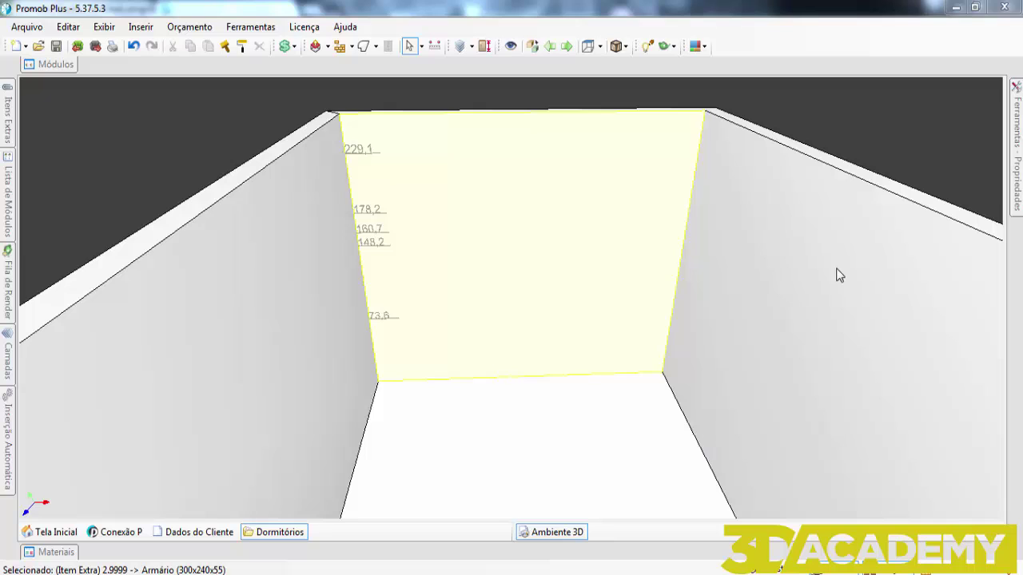
# Start building a wardrobe on the back wall, using the Armário Divisória sobre Base structure from the Dormitórios category.
pyautogui.rightClick(488, 223)
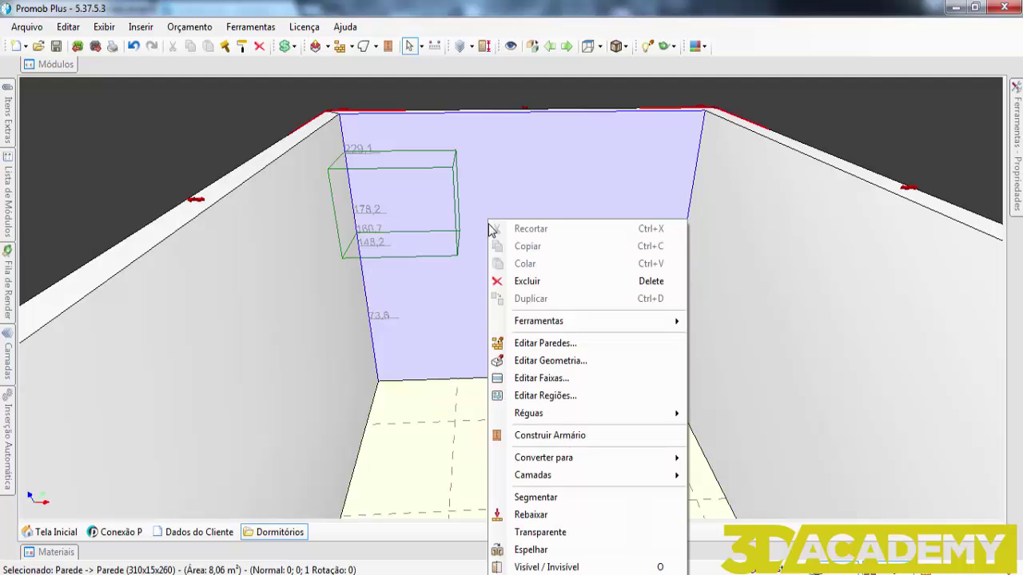
pyautogui.click(552, 437)
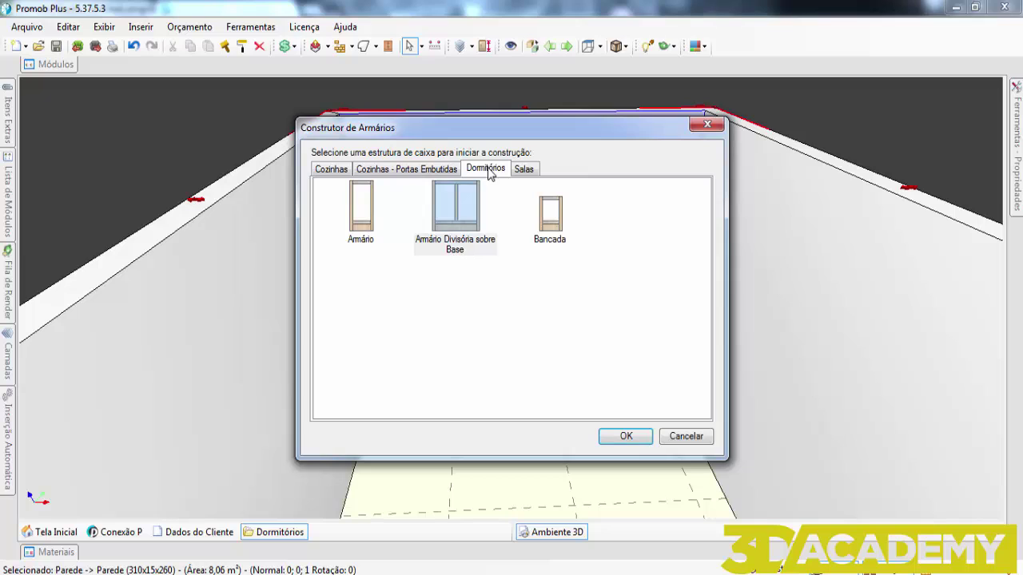
pyautogui.click(563, 211)
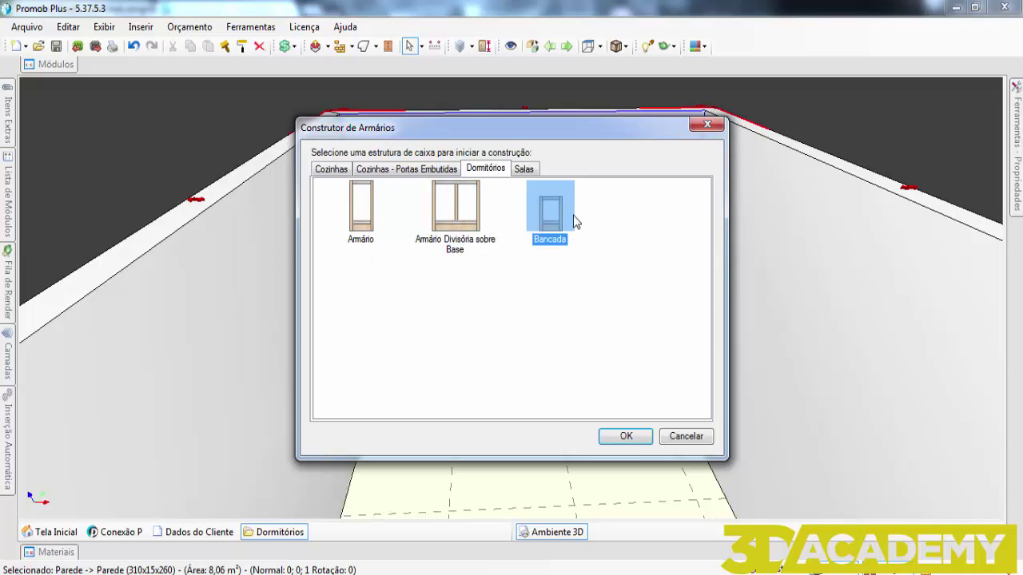
pyautogui.click(371, 232)
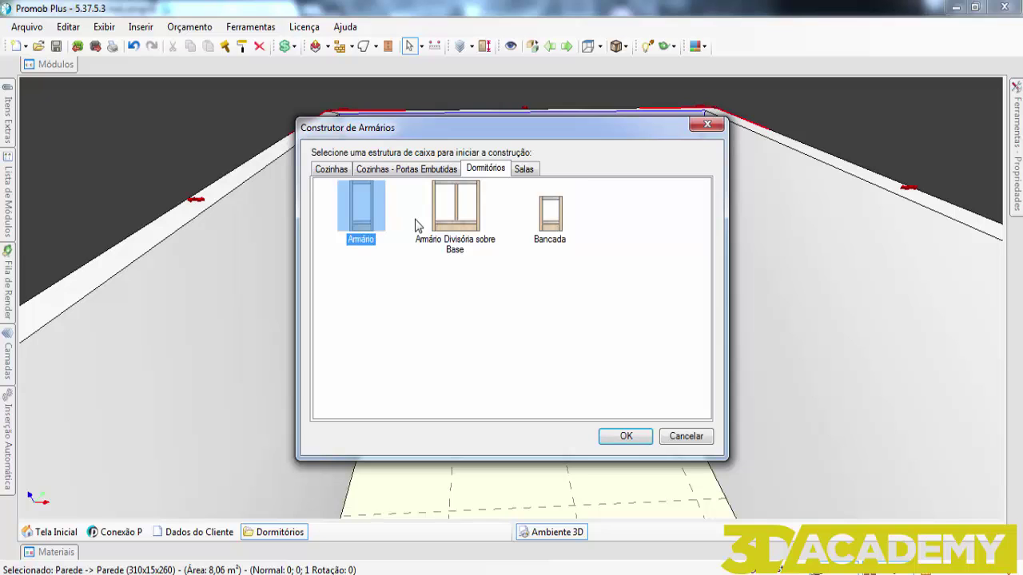
pyautogui.click(463, 215)
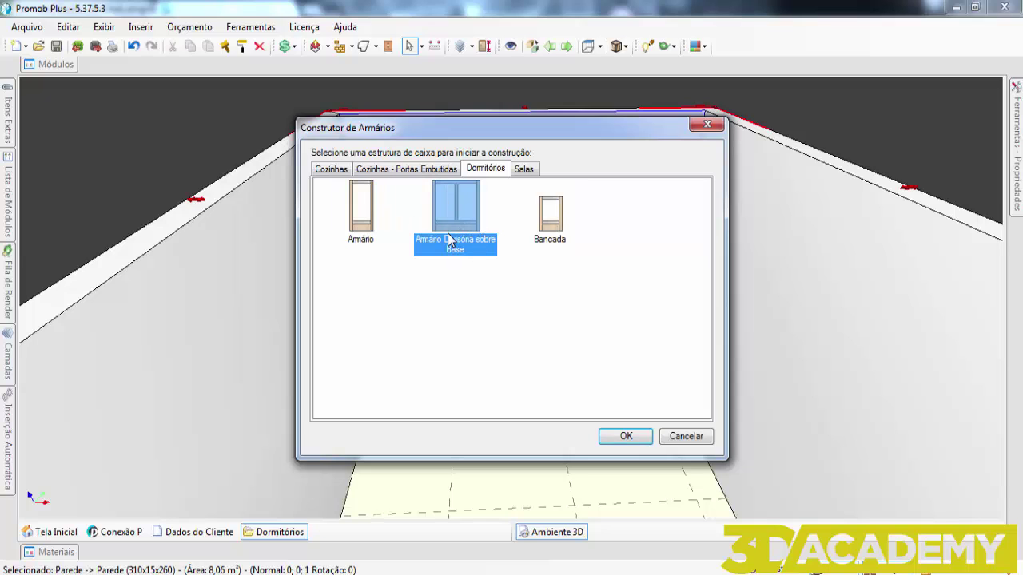
pyautogui.click(370, 229)
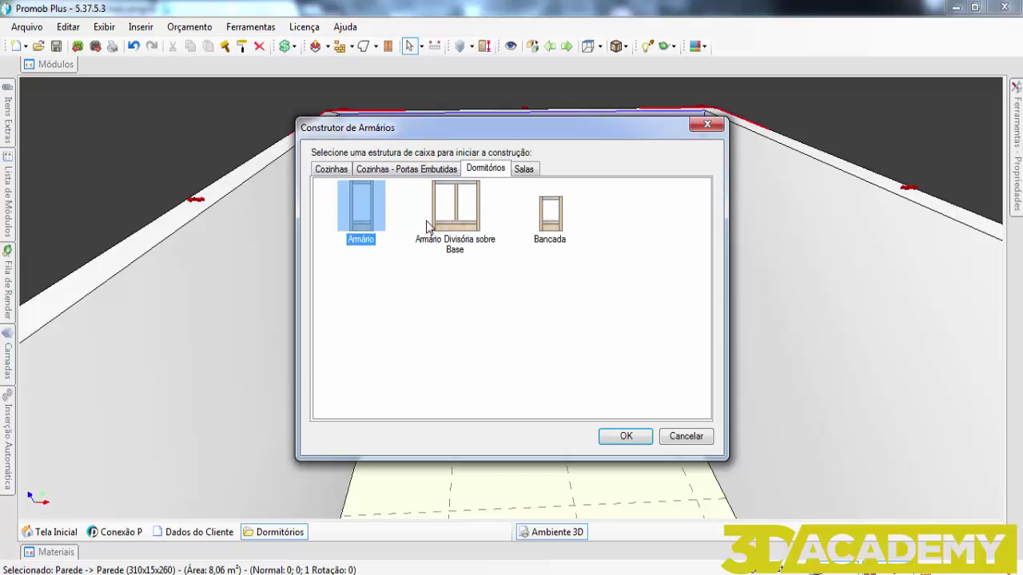
pyautogui.click(438, 223)
pyautogui.click(366, 230)
pyautogui.click(436, 208)
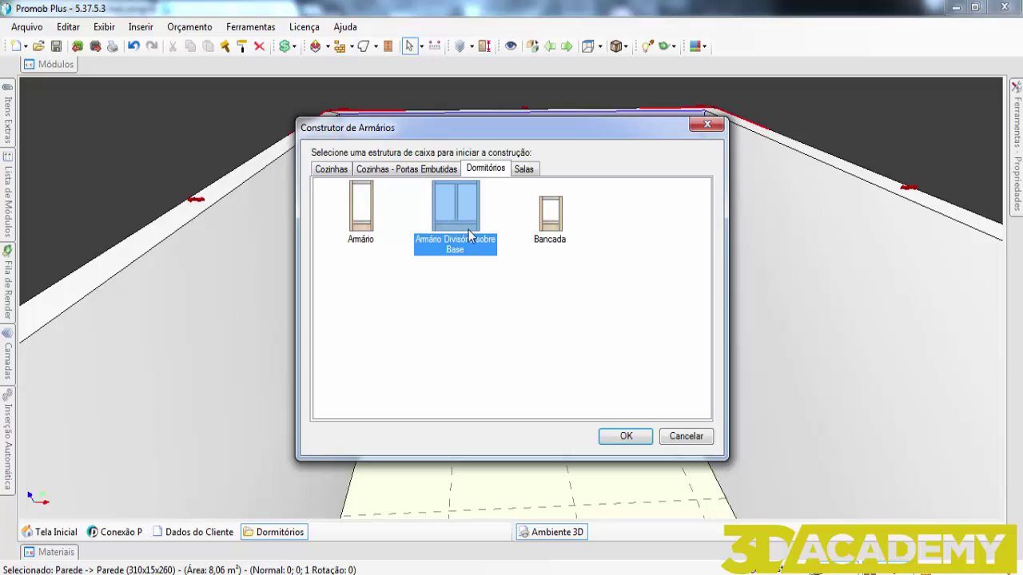
pyautogui.click(624, 438)
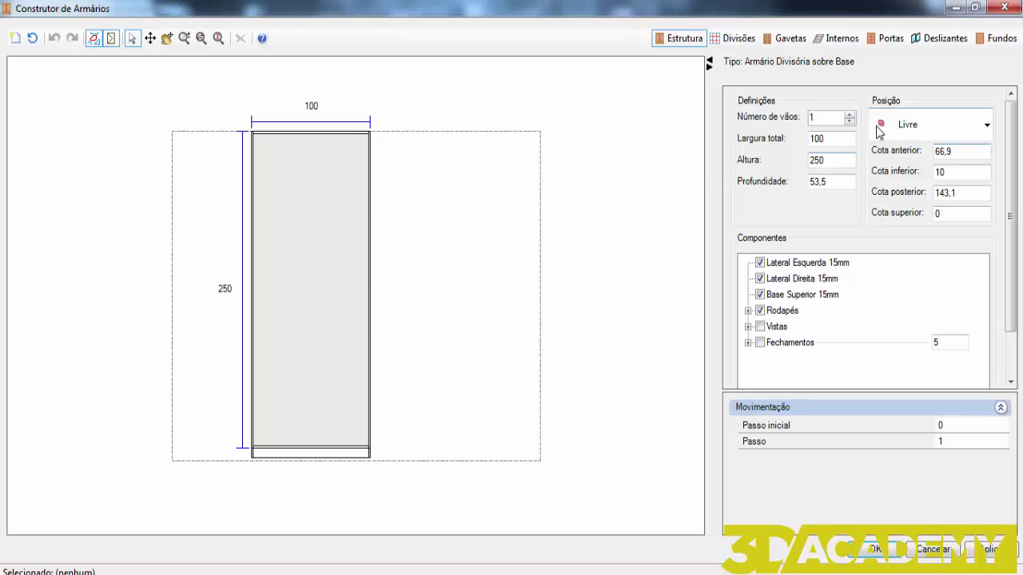
# Define the wardrobe with a total width of 300, height of 240, depth of 55 and 3 vãos.
pyautogui.moveTo(839, 138); pyautogui.dragTo(784, 139)
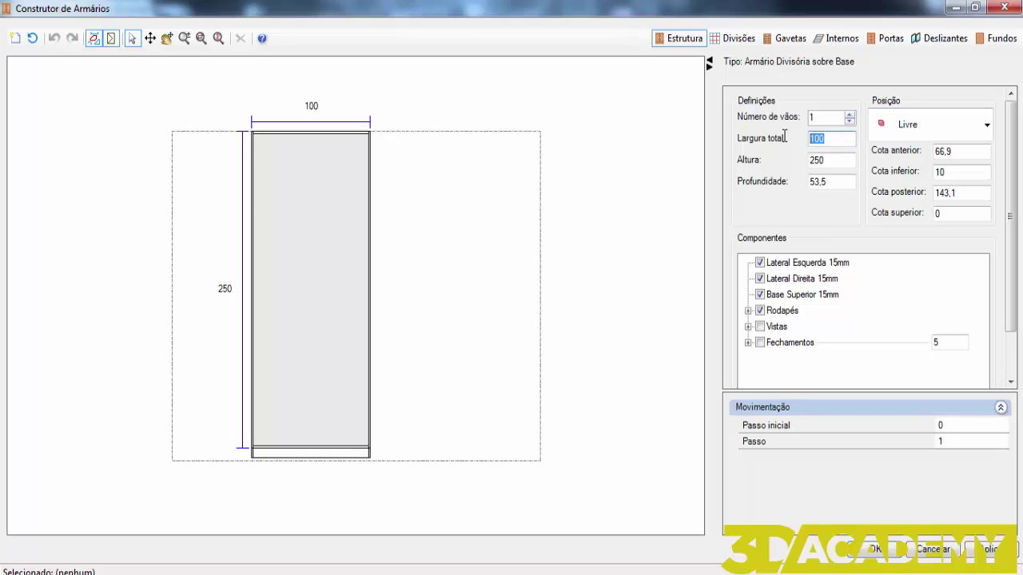
pyautogui.write('300')
pyautogui.press('Tab')
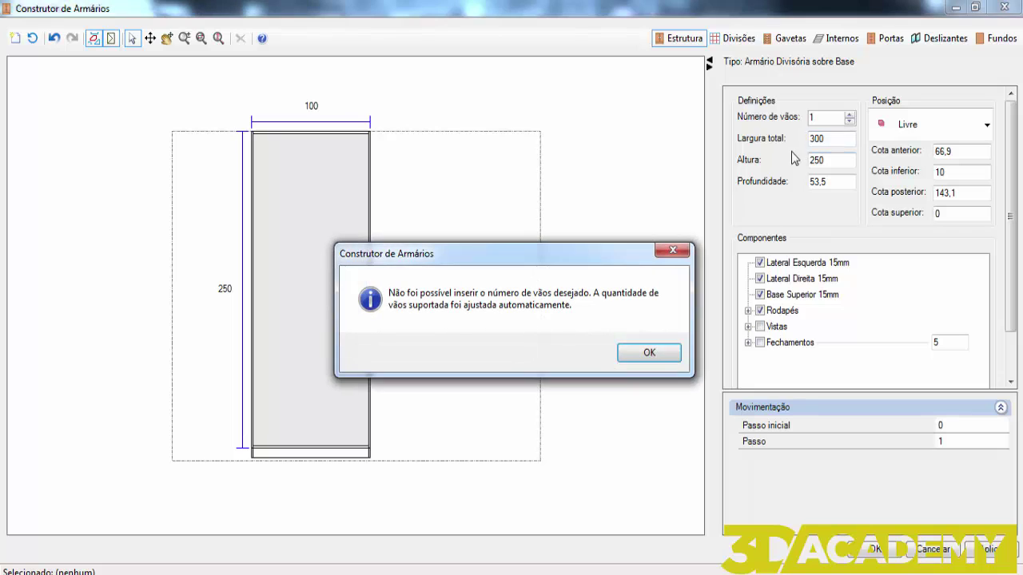
pyautogui.click(657, 359)
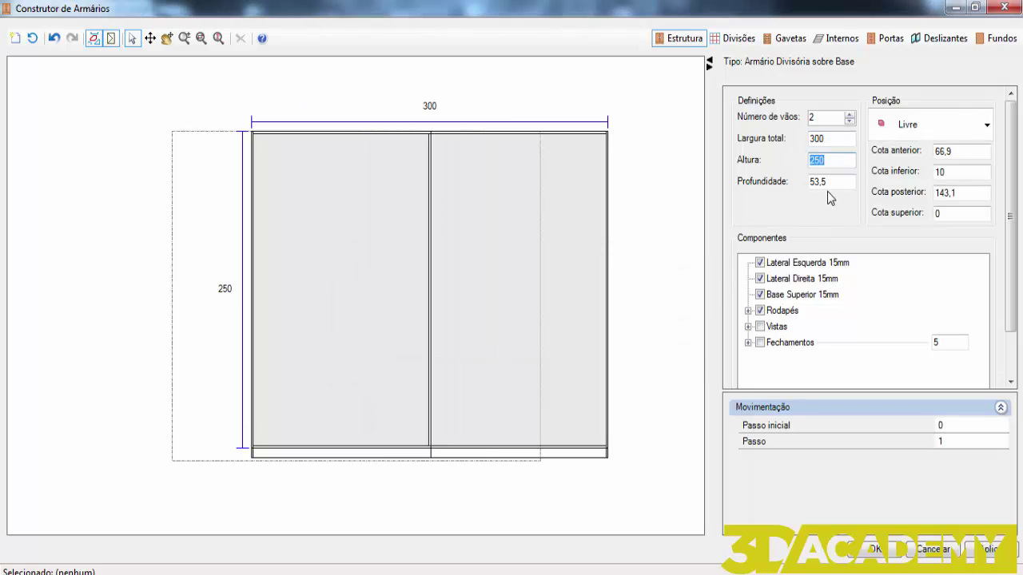
pyautogui.write('240')
pyautogui.press('Tab')
pyautogui.write('55')
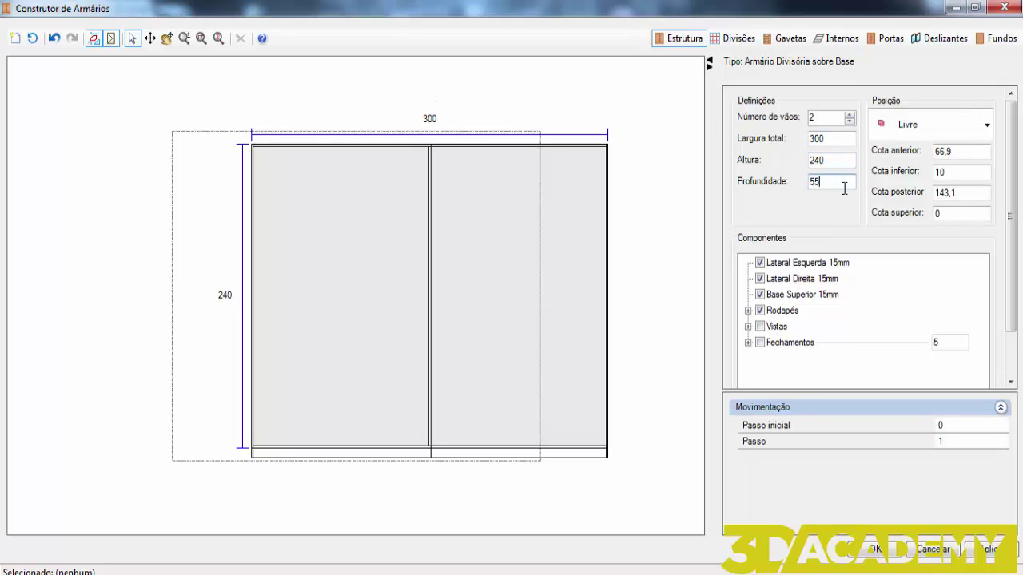
pyautogui.moveTo(822, 120); pyautogui.dragTo(803, 117)
pyautogui.click(848, 161)
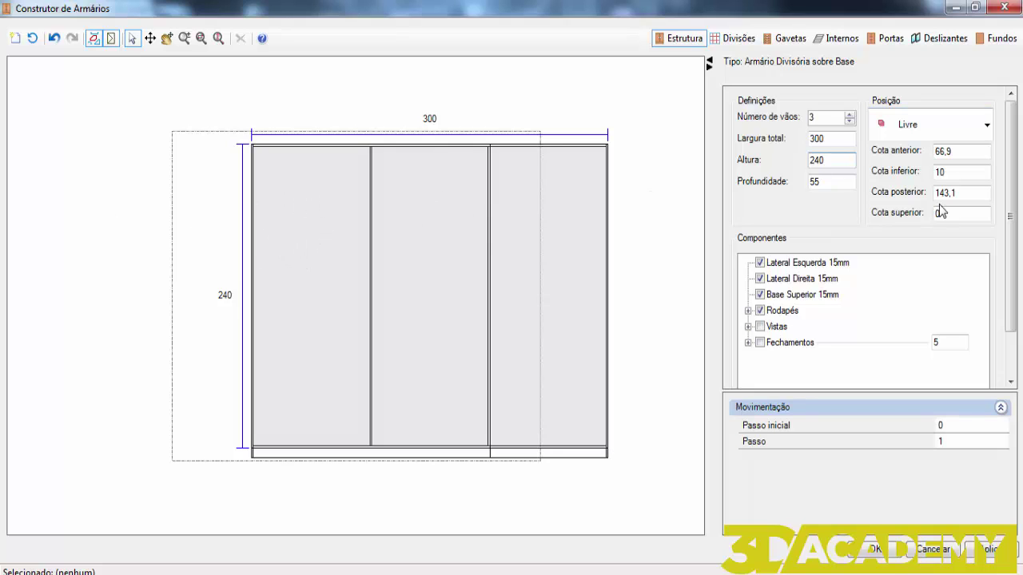
# Position the wardrobe on the wall as Inferior central.
pyautogui.click(922, 125)
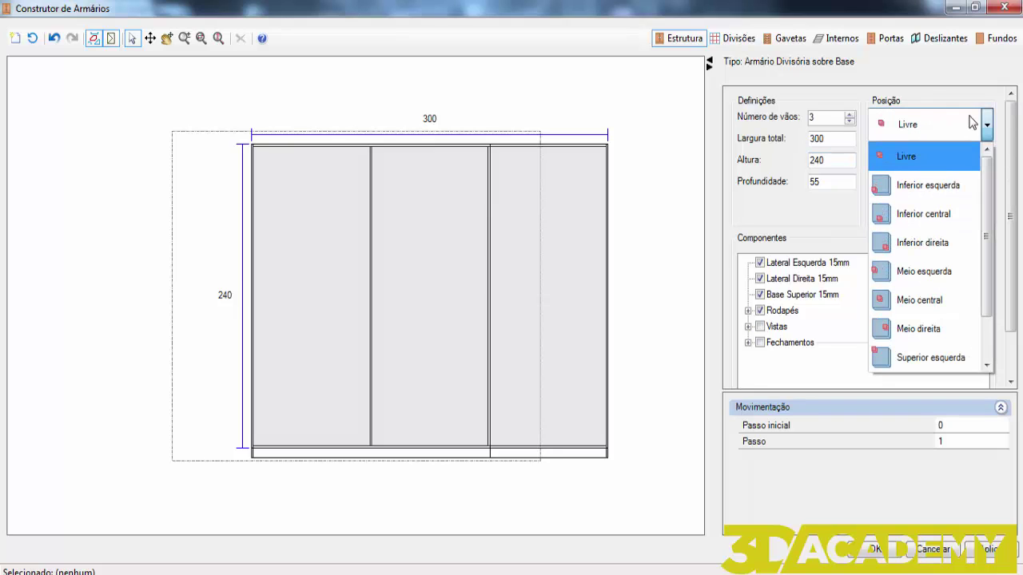
pyautogui.click(939, 224)
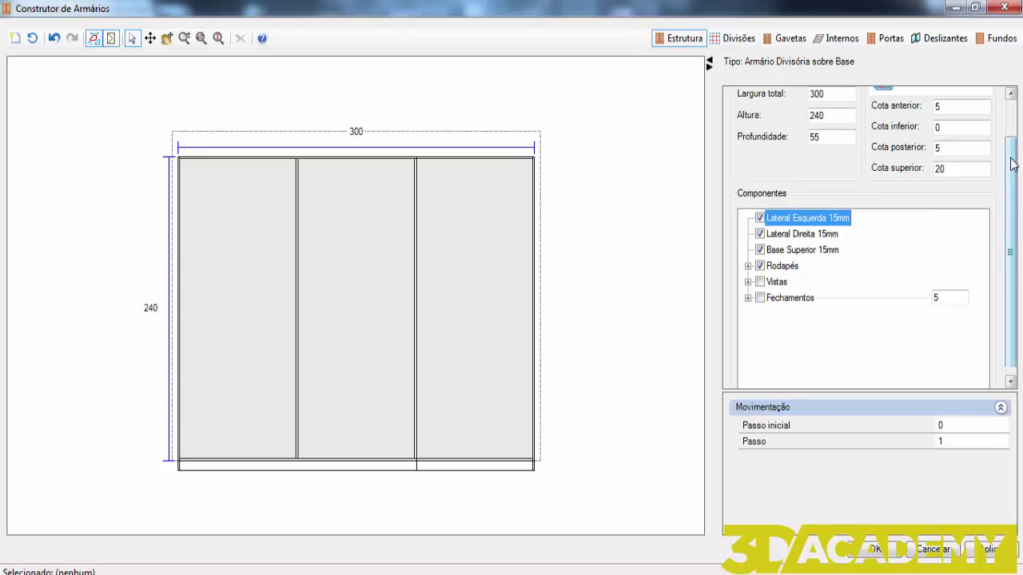
pyautogui.moveTo(1013, 182); pyautogui.dragTo(1011, 134)
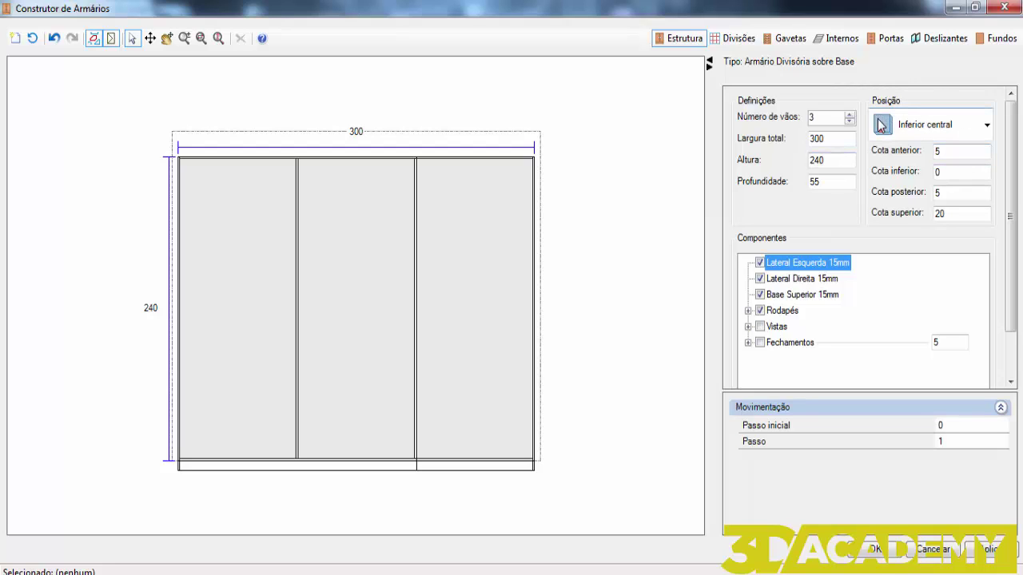
# Check the wardrobe's position offsets and set the Cota superior to 12.
pyautogui.doubleClick(942, 151)
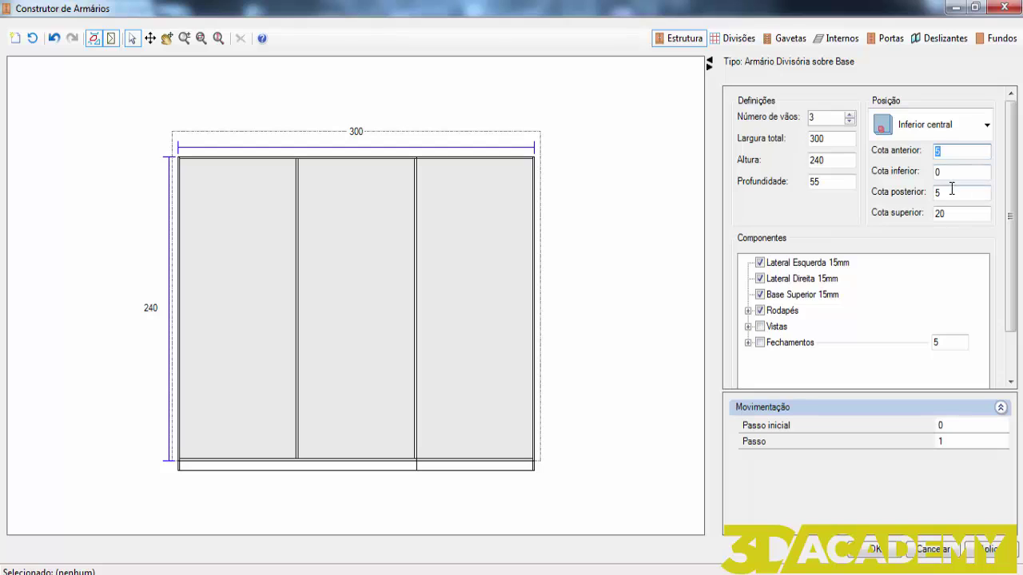
pyautogui.doubleClick(938, 192)
pyautogui.doubleClick(939, 213)
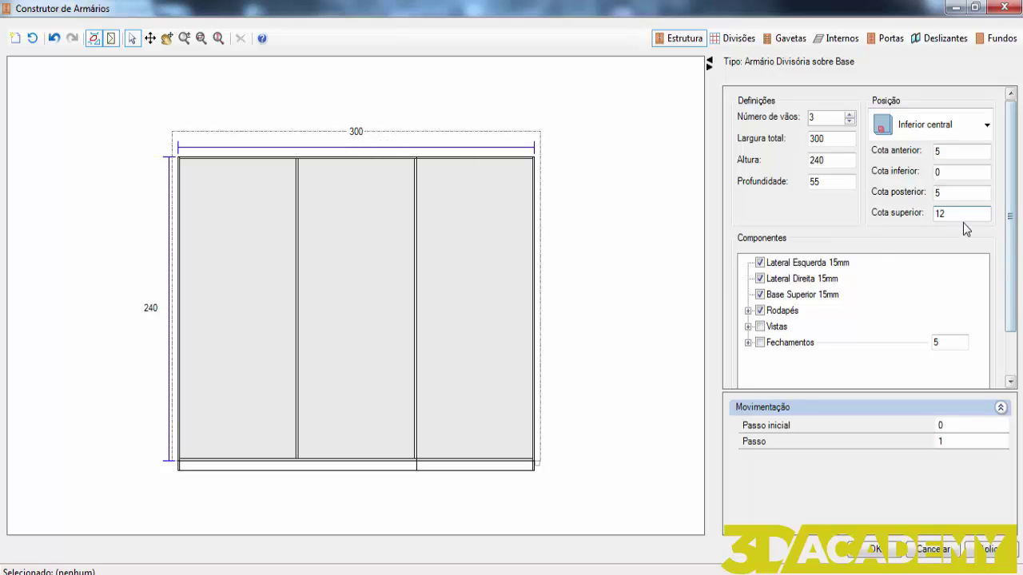
pyautogui.scroll(-1, 951, 200)
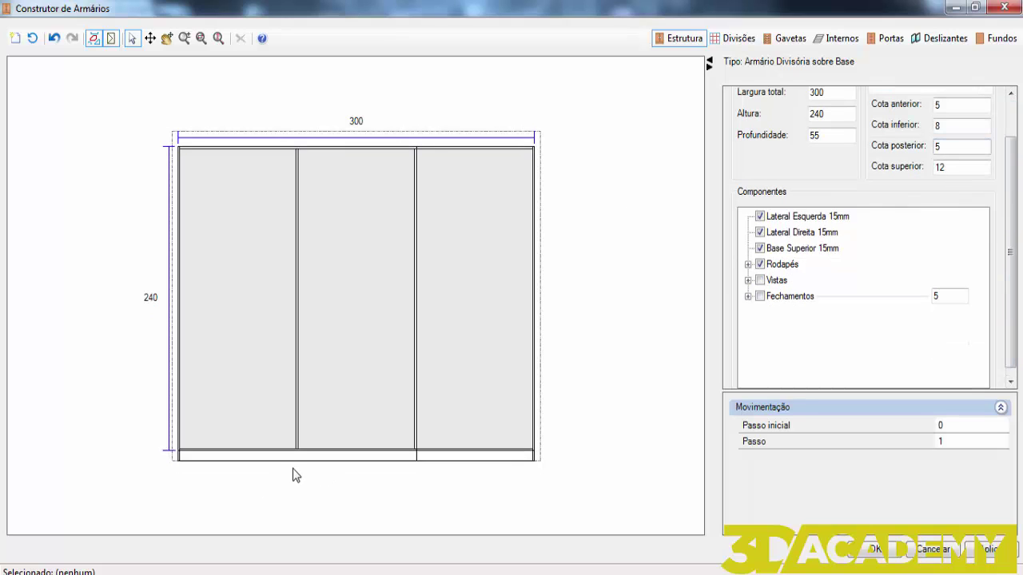
pyautogui.scroll(1, 895, 169)
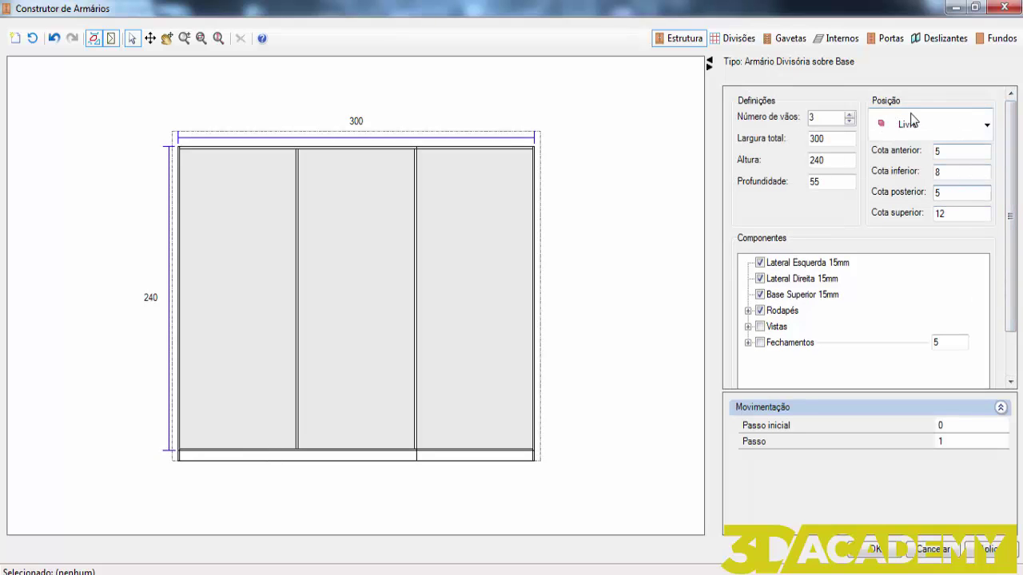
pyautogui.press('Tab')
# Try the Vistas component on the wardrobe, toggling it on and off and leaving it disabled.
pyautogui.click(760, 327)
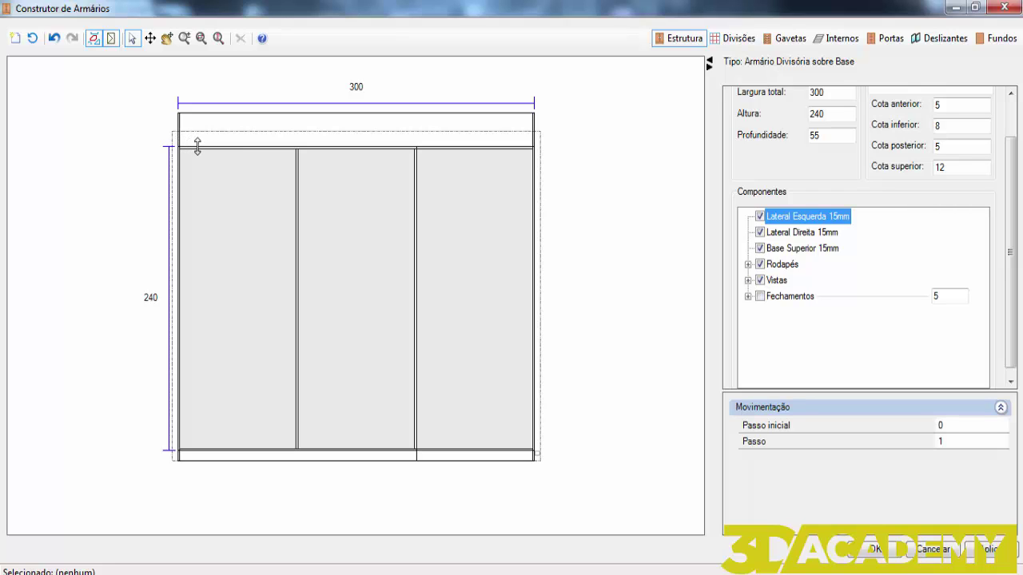
pyautogui.click(760, 279)
pyautogui.click(762, 281)
pyautogui.click(761, 281)
pyautogui.click(761, 282)
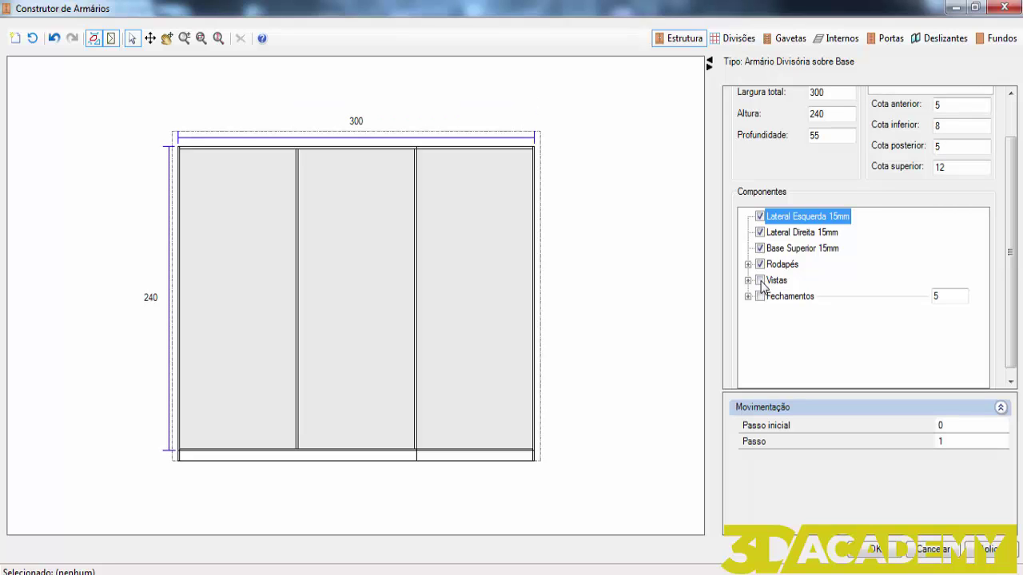
# Try the Fechamentos component on both sides of the wardrobe, toggling it on and off and leaving it disabled.
pyautogui.click(748, 297)
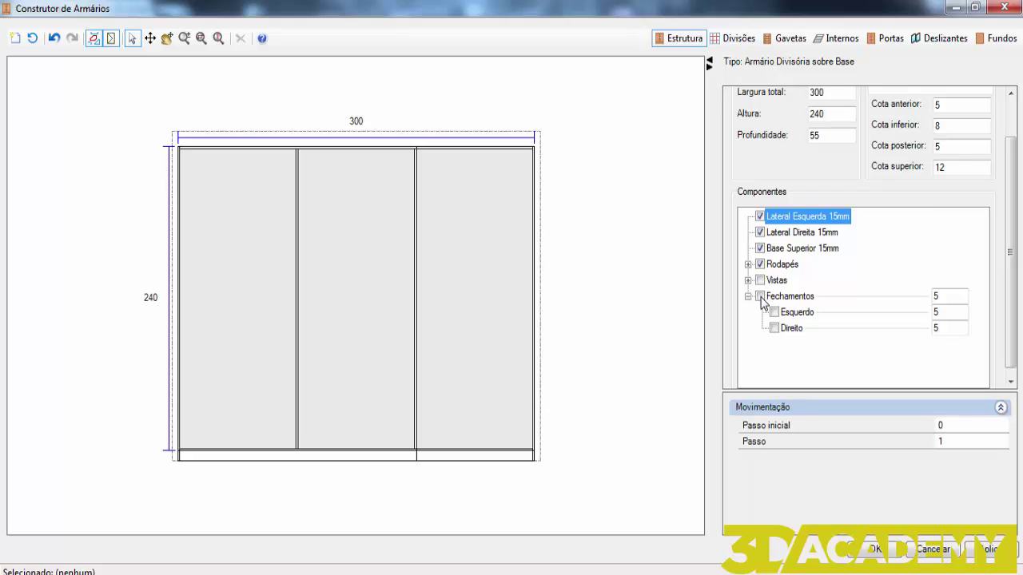
pyautogui.click(760, 296)
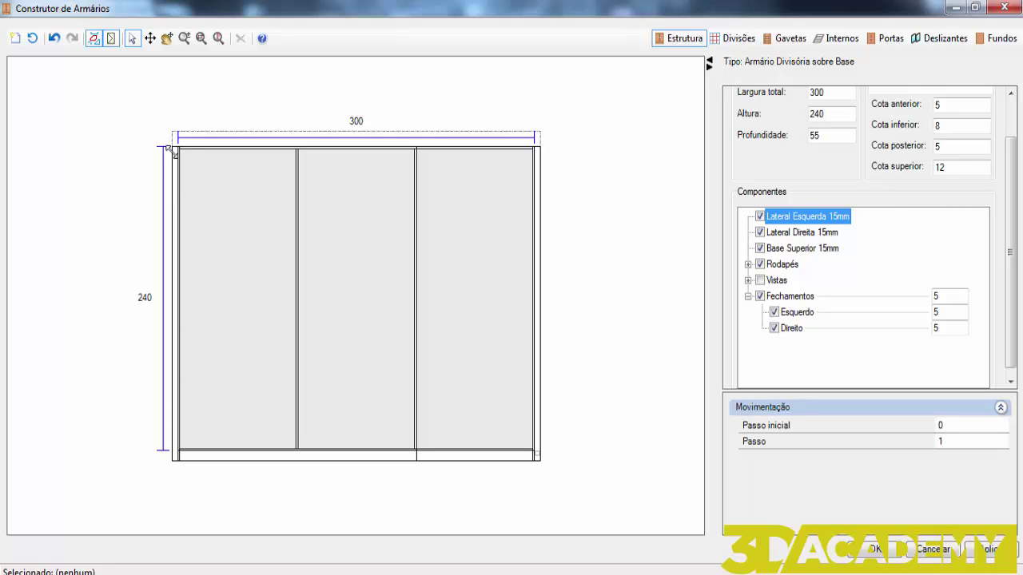
pyautogui.click(758, 298)
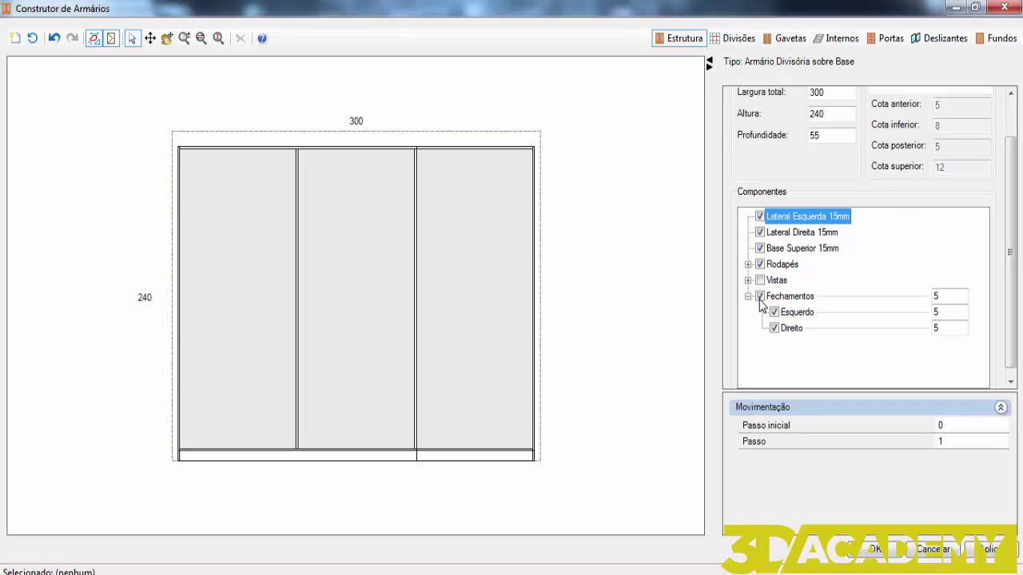
pyautogui.click(758, 298)
pyautogui.click(759, 297)
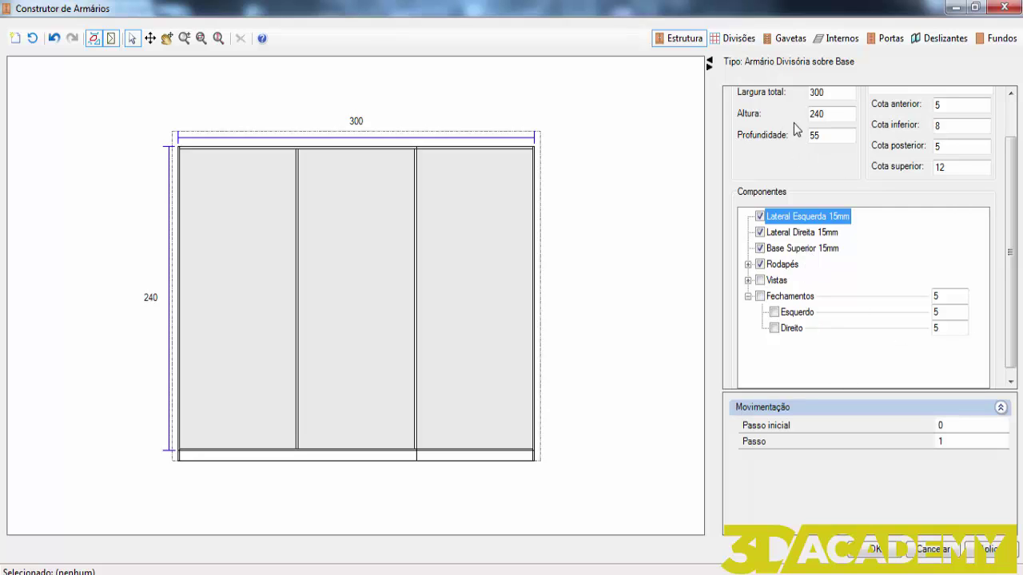
# Insert an Interna c/ Recuo Fron 15mm movable shelf in each of the three vãos, 65 above the base.
pyautogui.click(735, 46)
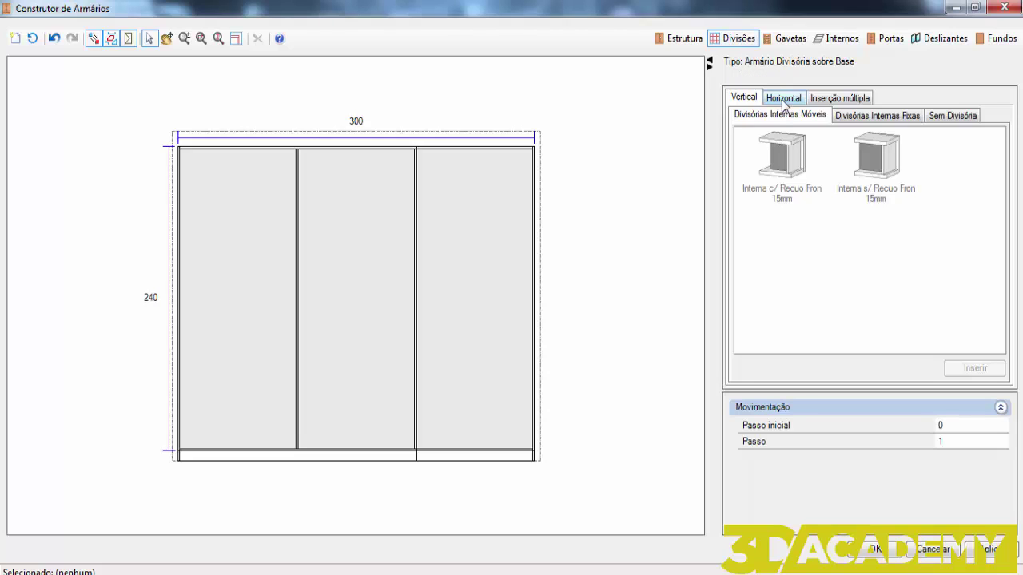
pyautogui.click(783, 100)
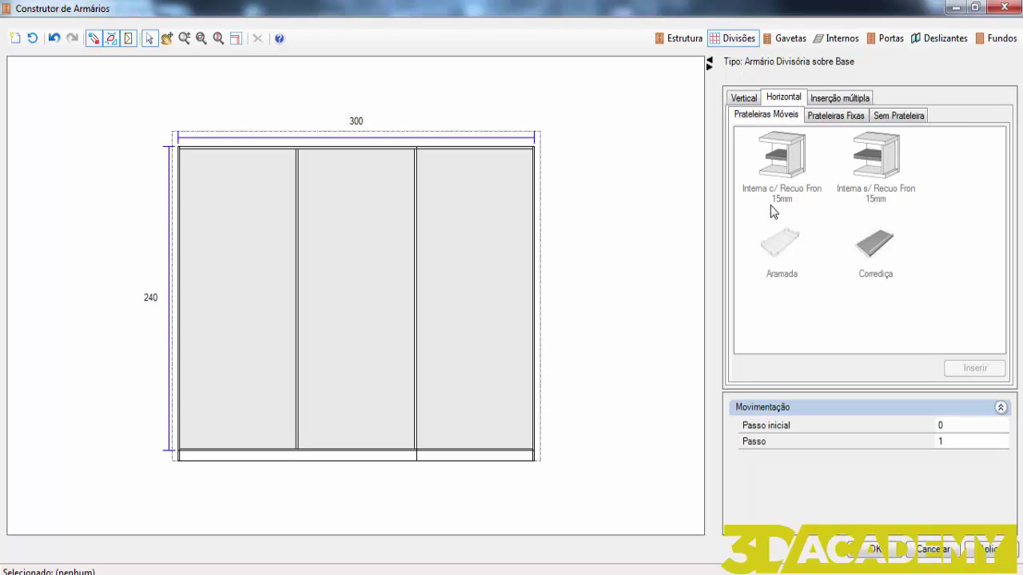
pyautogui.click(798, 168)
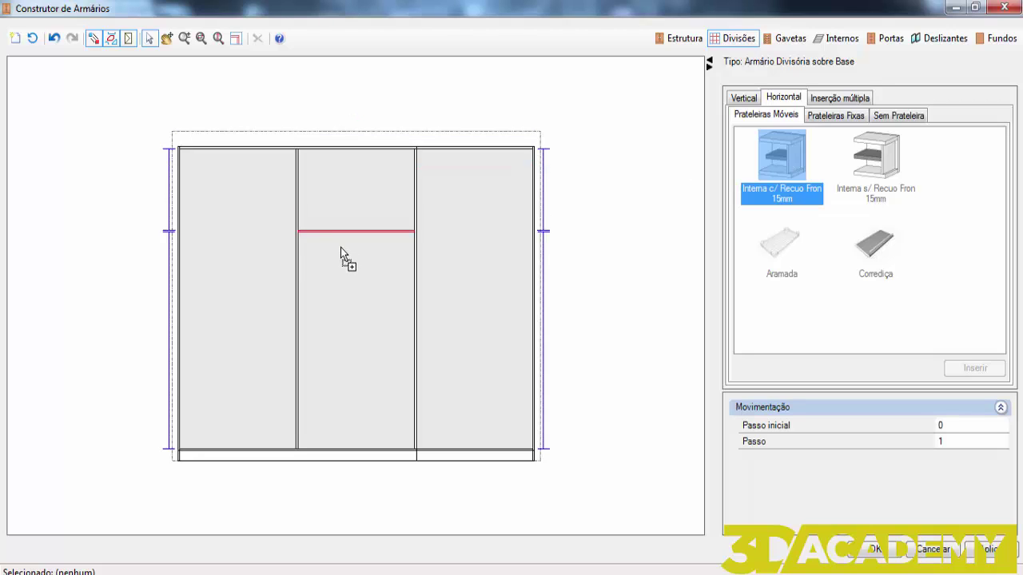
pyautogui.click(356, 366)
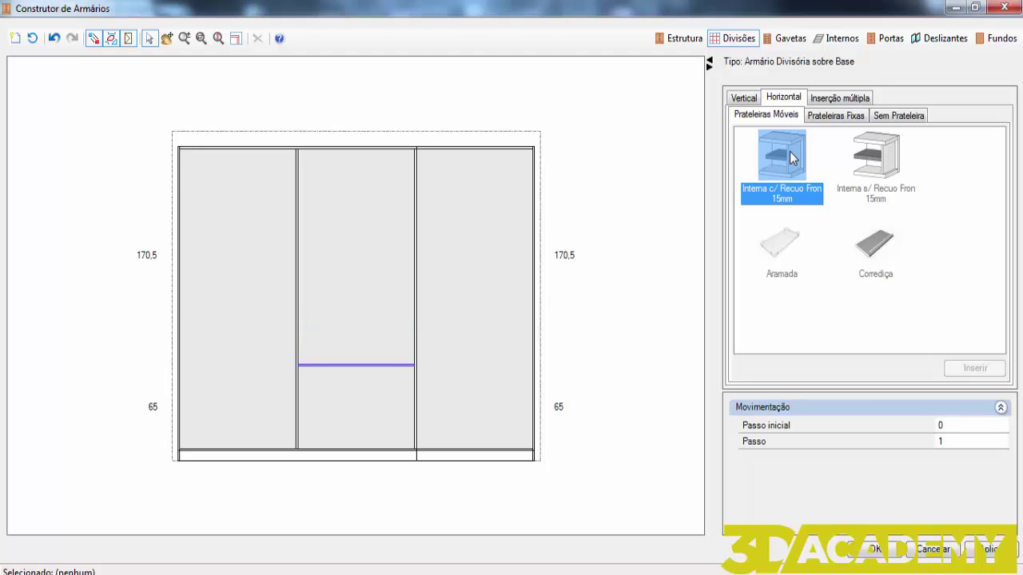
pyautogui.click(457, 375)
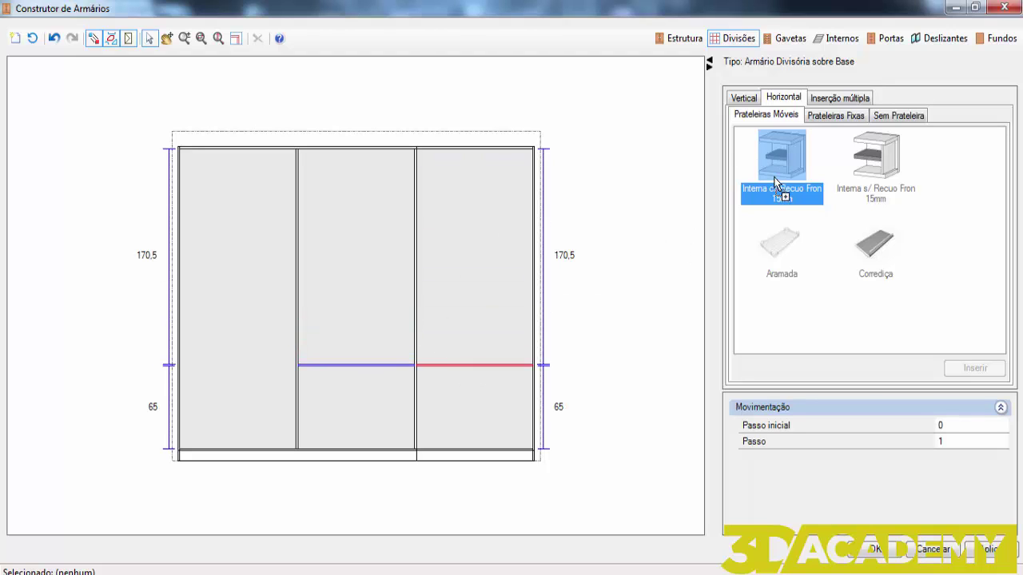
pyautogui.click(259, 366)
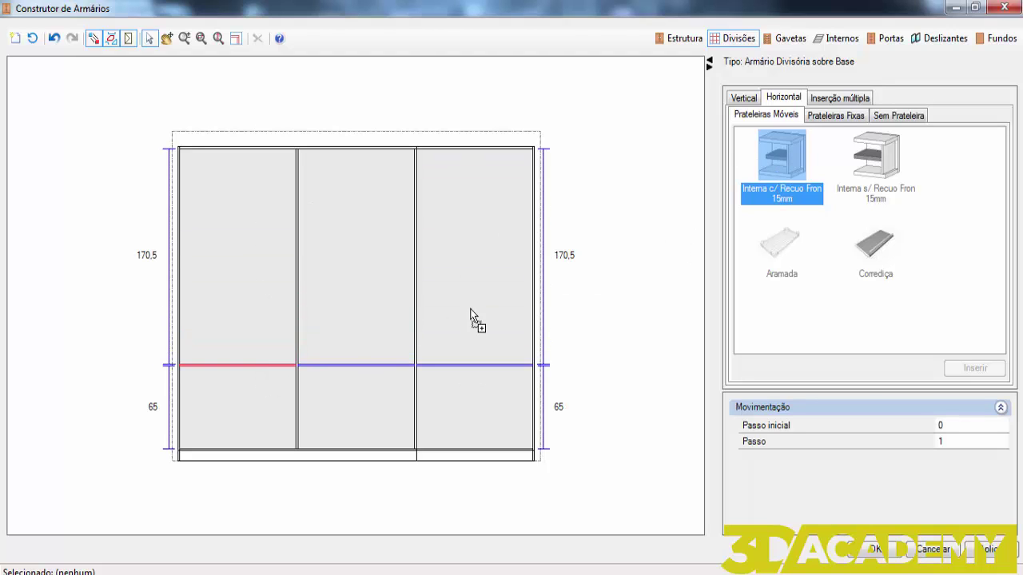
# Add an upper Interna c/ Recuo Fron 15mm shelf in all three vãos, aligned at 57,5 below the top.
pyautogui.click(445, 228)
pyautogui.click(339, 227)
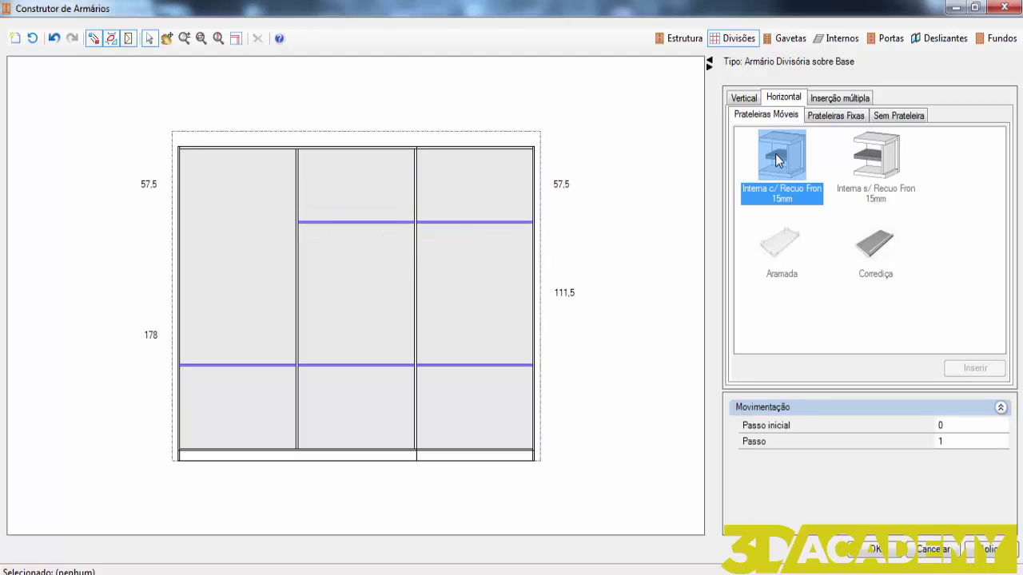
pyautogui.click(242, 233)
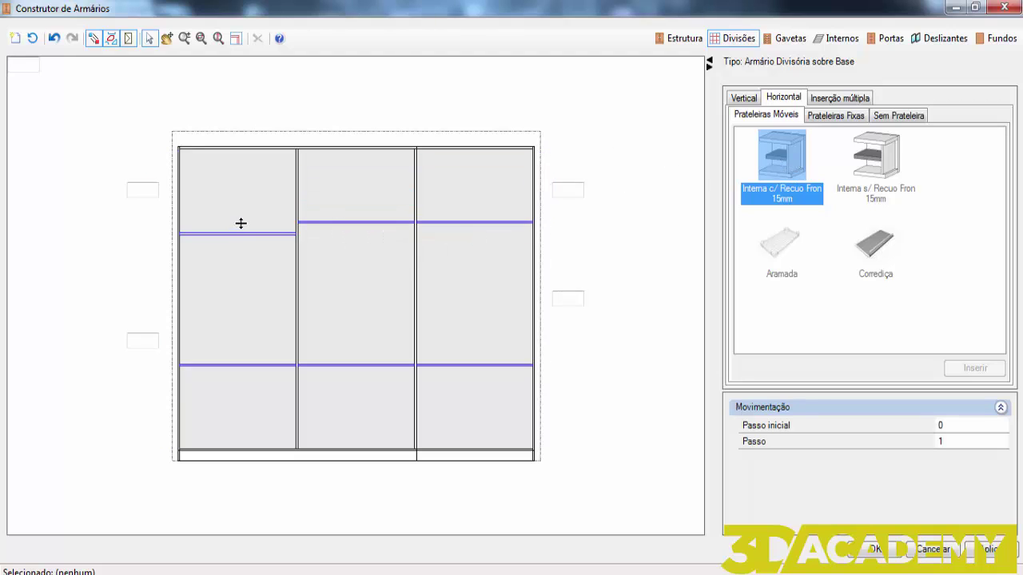
pyautogui.moveTo(240, 232); pyautogui.dragTo(249, 218)
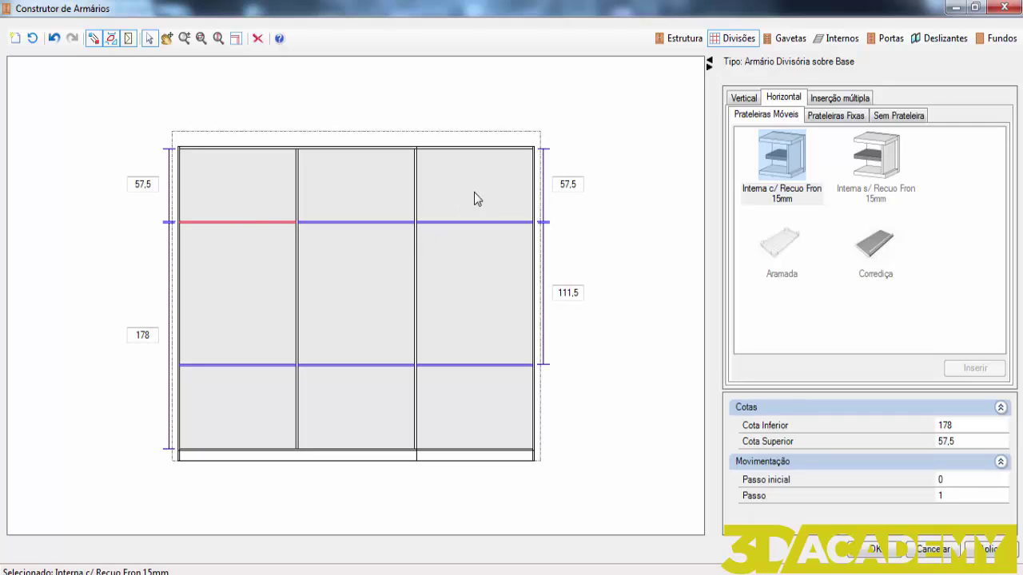
# Insert four s/ CF Reta internal drawers in the lower compartment of the middle vão.
pyautogui.click(372, 405)
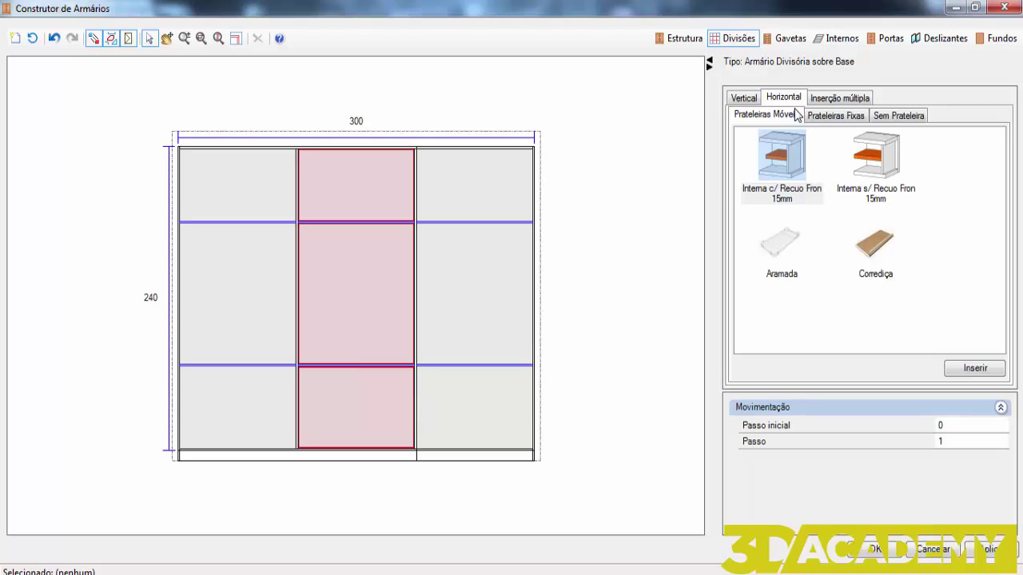
pyautogui.click(786, 38)
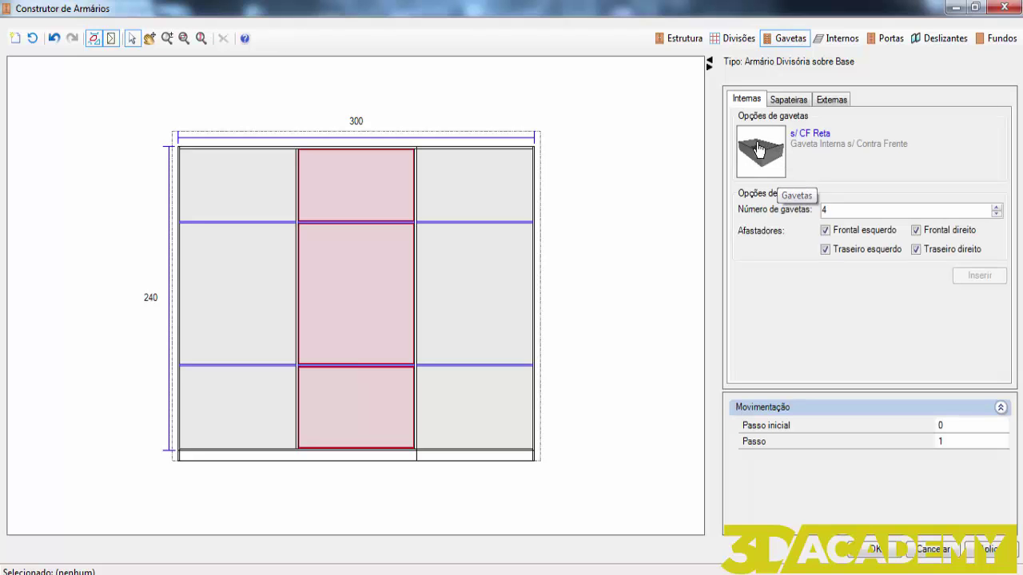
pyautogui.moveTo(778, 168); pyautogui.dragTo(440, 438)
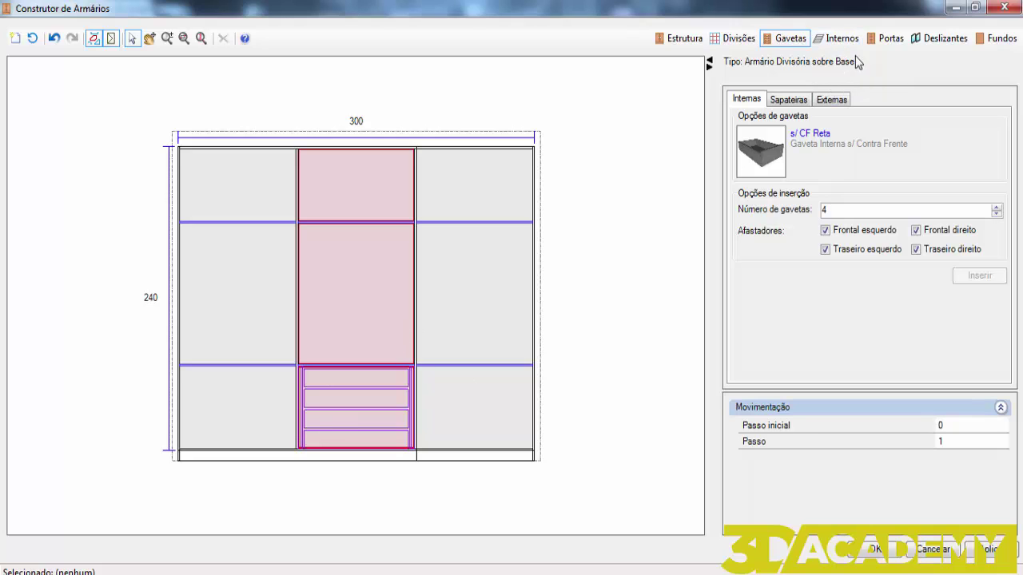
# Insert embedded Gola Vertical 2L sliding doors across all three vãos of the wardrobe.
pyautogui.click(882, 46)
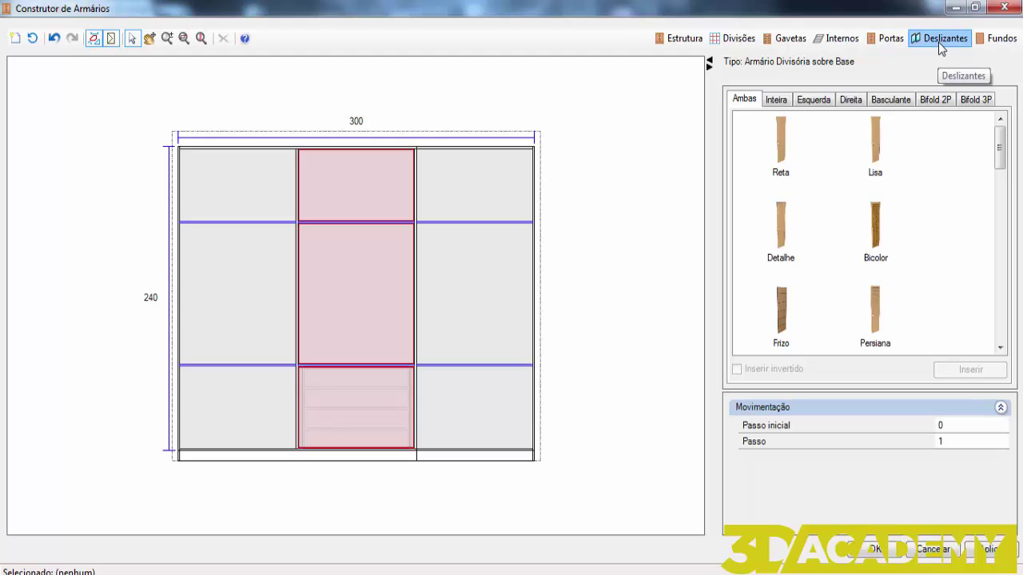
pyautogui.click(938, 42)
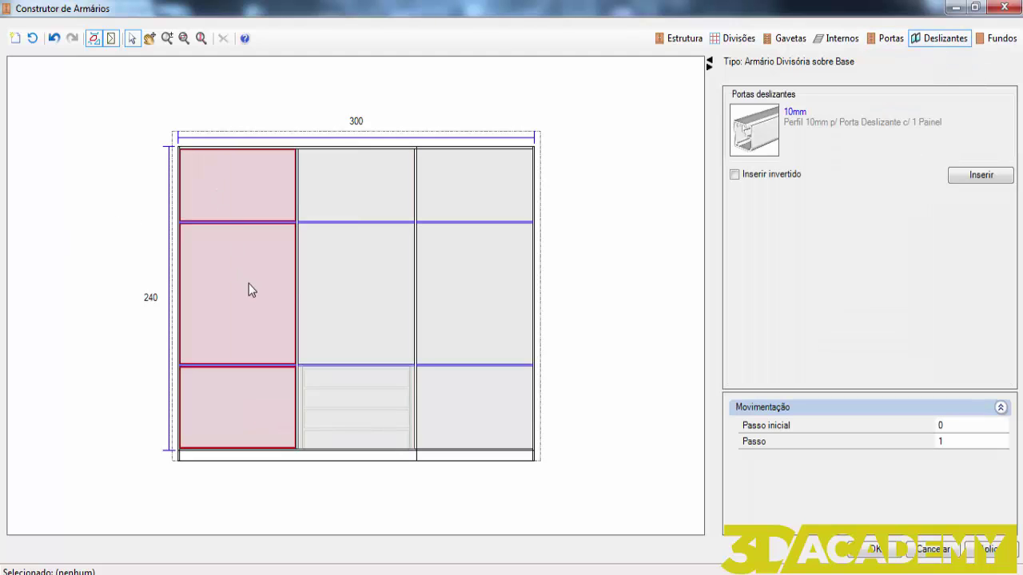
pyautogui.moveTo(248, 283); pyautogui.dragTo(455, 284)
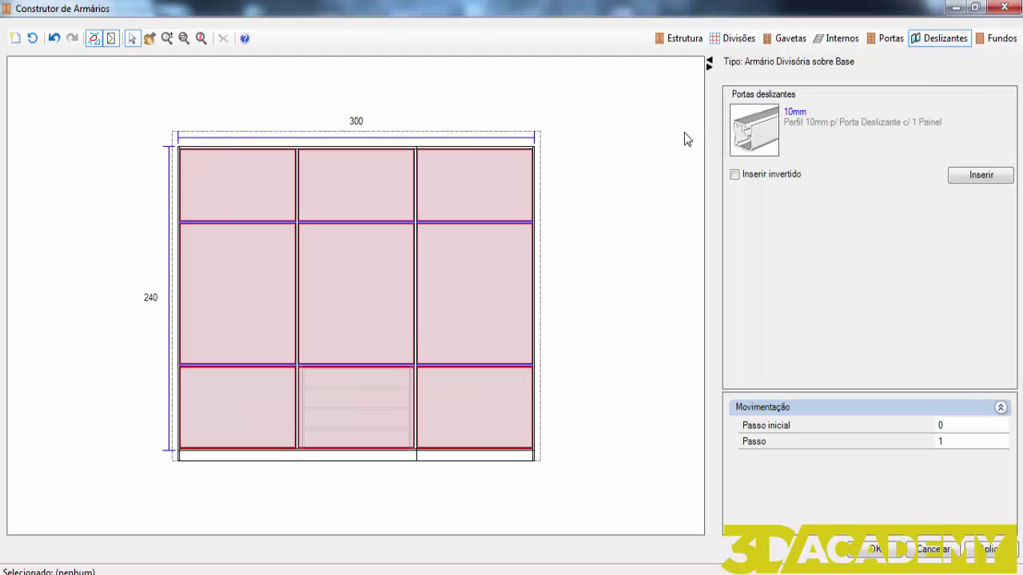
pyautogui.click(800, 120)
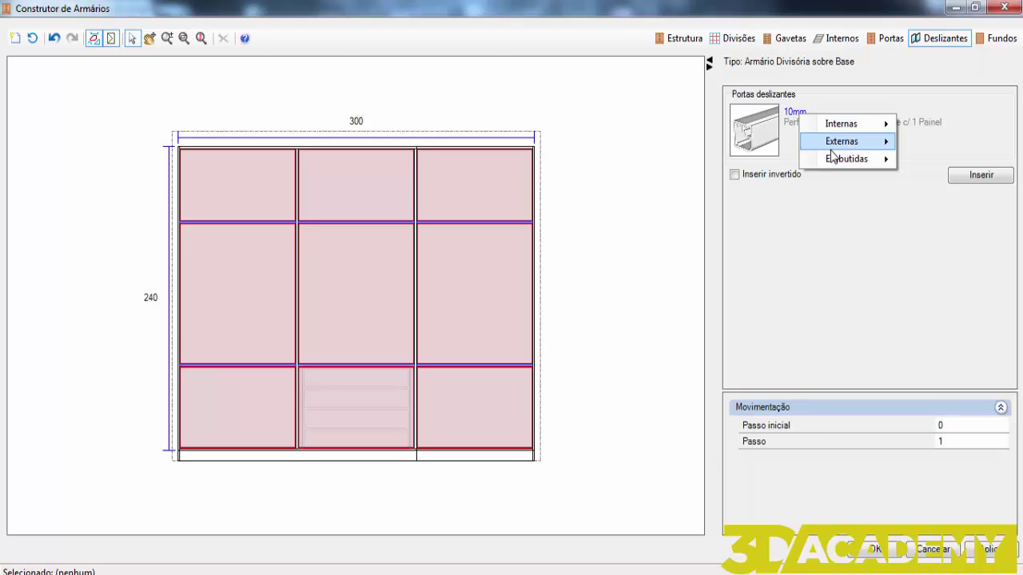
pyautogui.moveTo(836, 159)
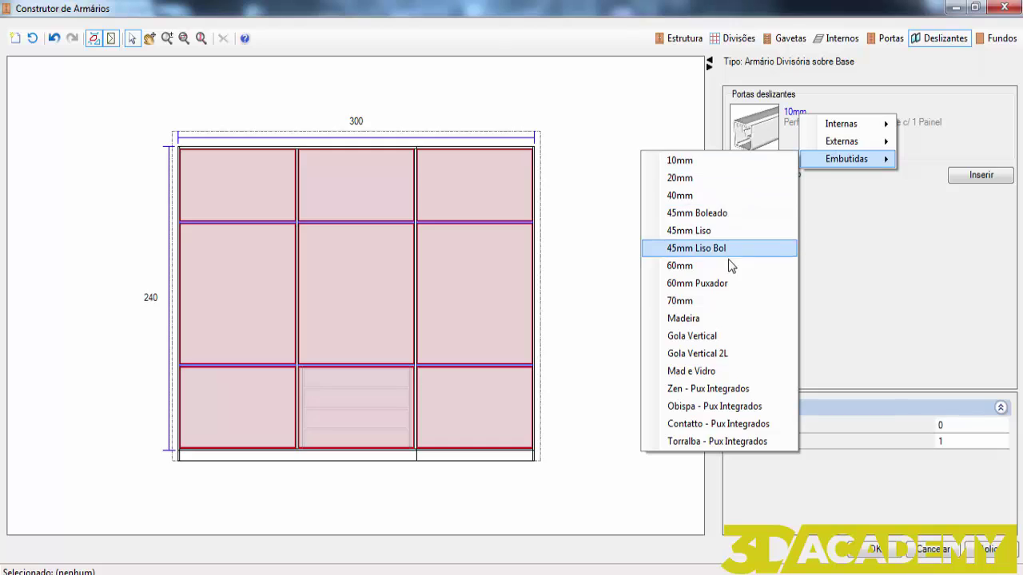
pyautogui.moveTo(727, 336)
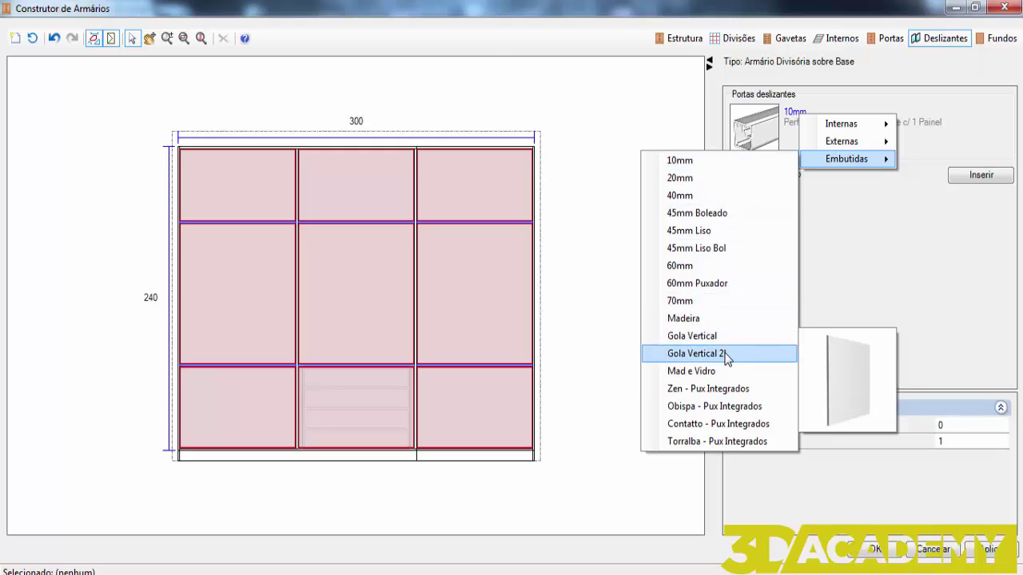
pyautogui.moveTo(699, 357)
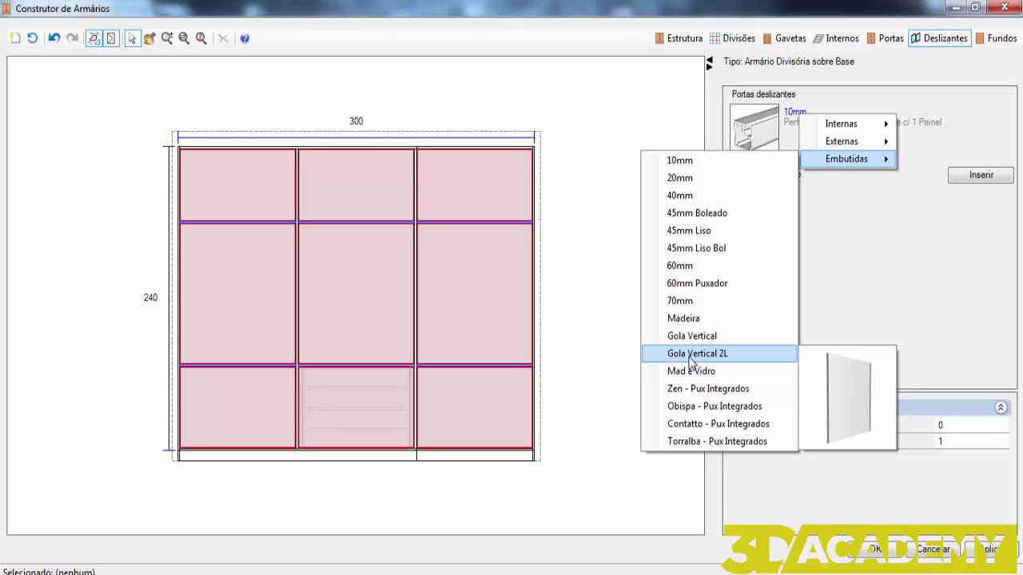
pyautogui.click(691, 361)
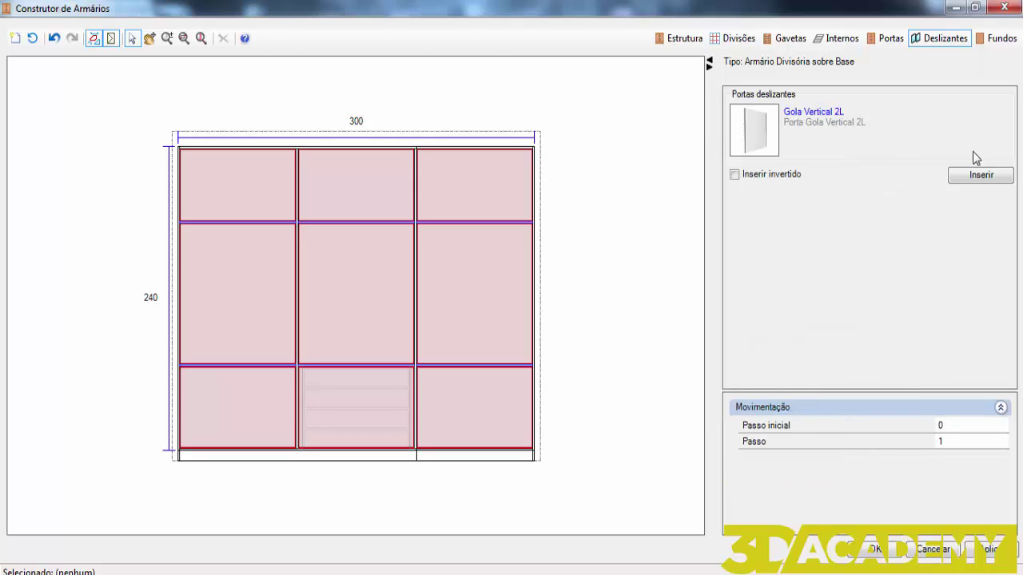
pyautogui.click(981, 174)
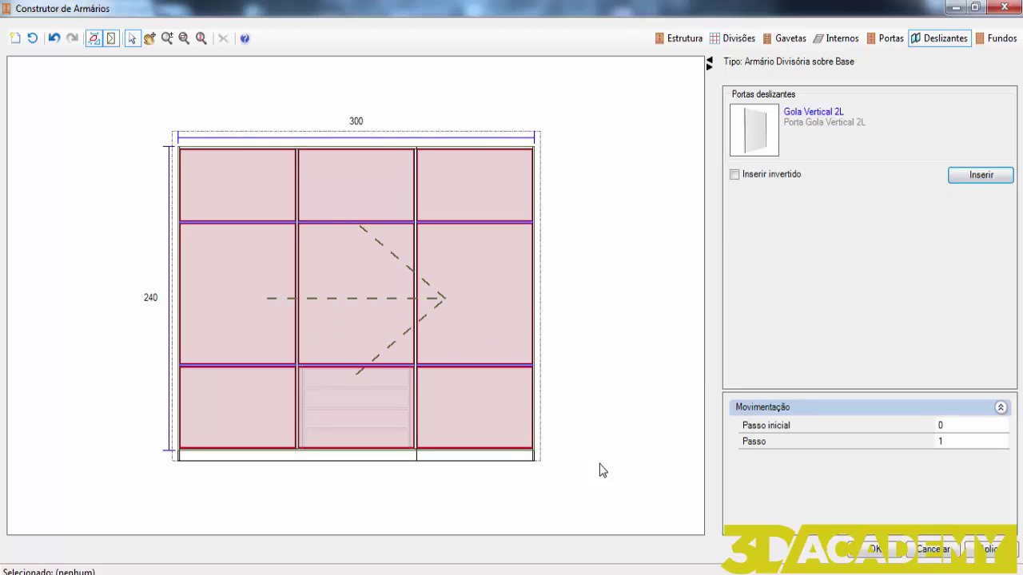
# Open the door editor, fit the sliding doors to the internal points and set the number of doors to 3.
pyautogui.click(874, 550)
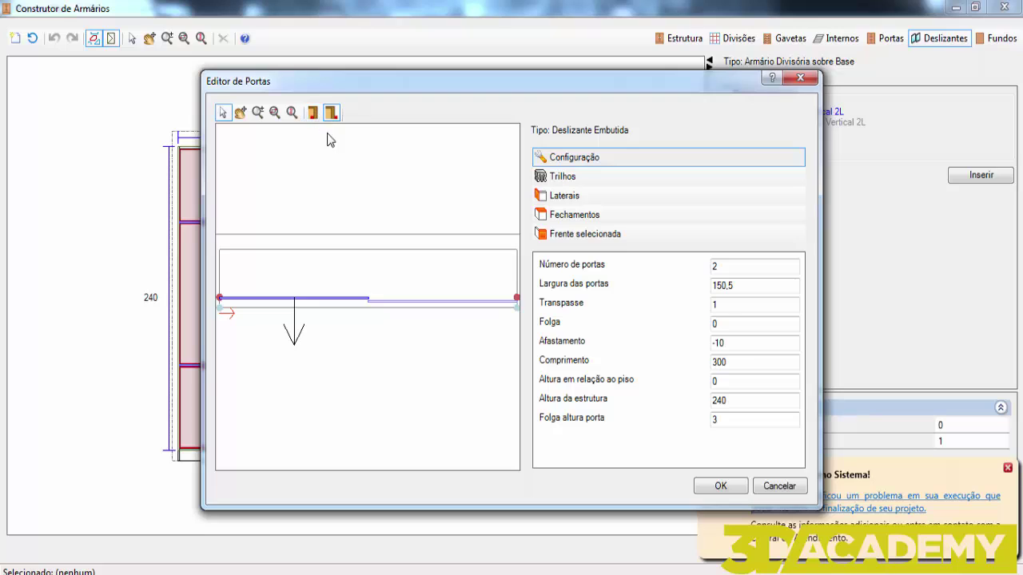
pyautogui.click(314, 112)
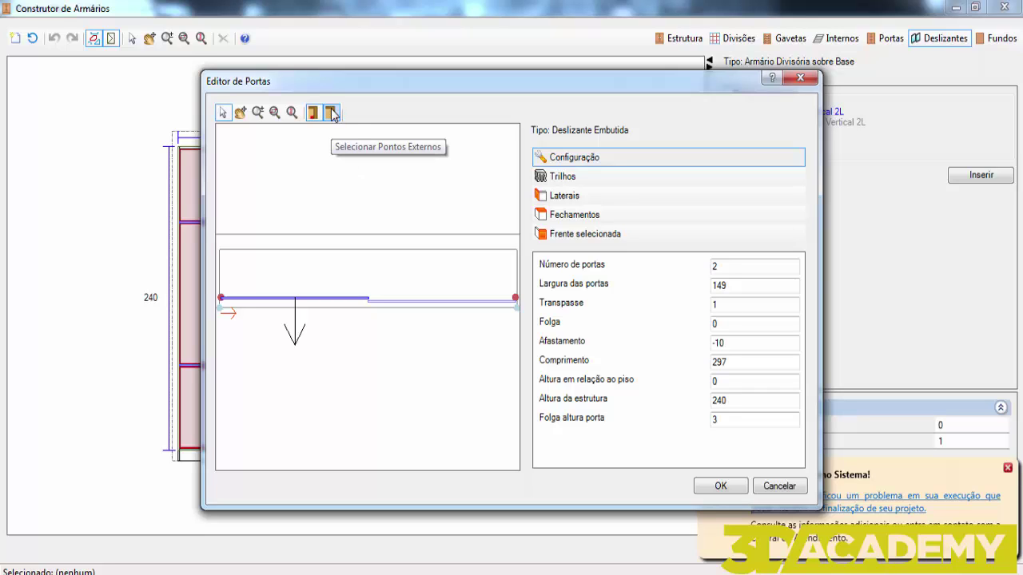
pyautogui.click(724, 267)
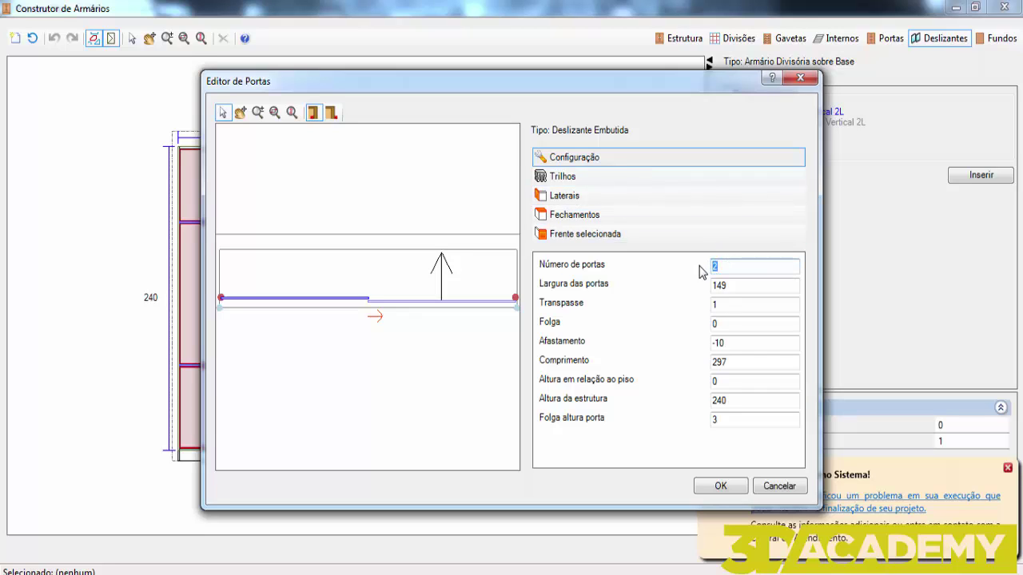
pyautogui.write('3')
pyautogui.click(744, 283)
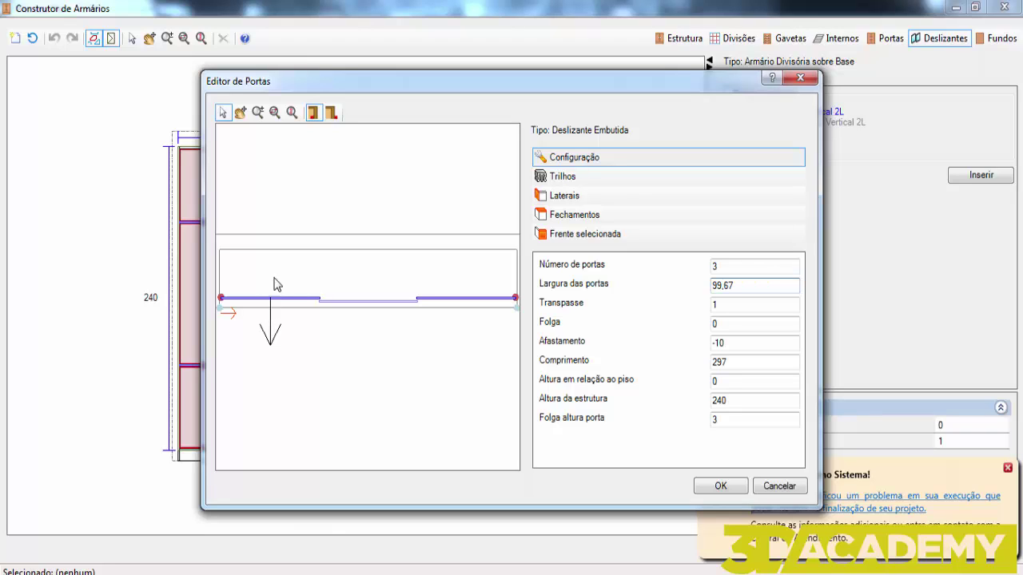
# Try switching the leftmost door to the other track and back, and check the Largura das portas value.
pyautogui.click(270, 327)
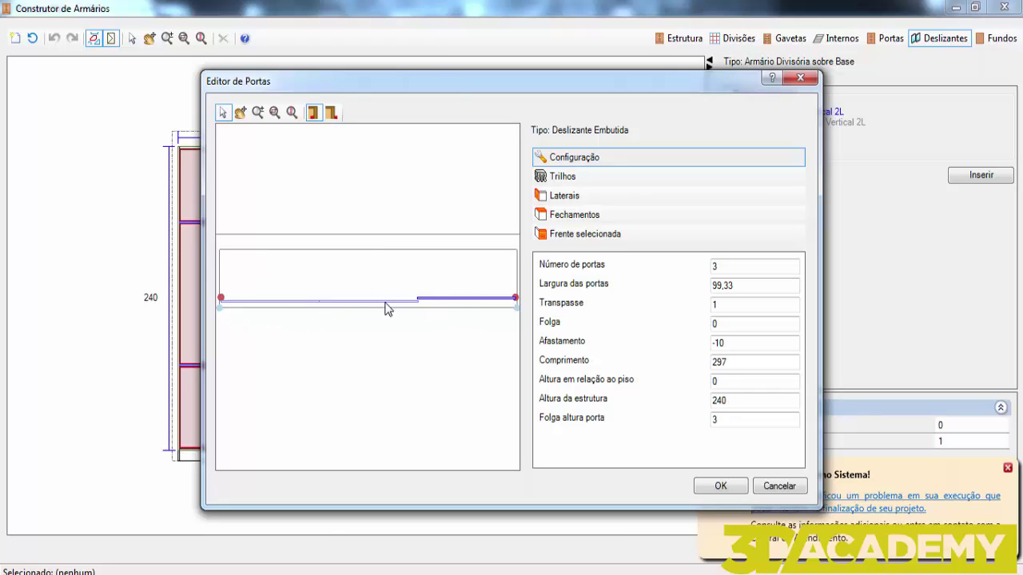
pyautogui.click(268, 307)
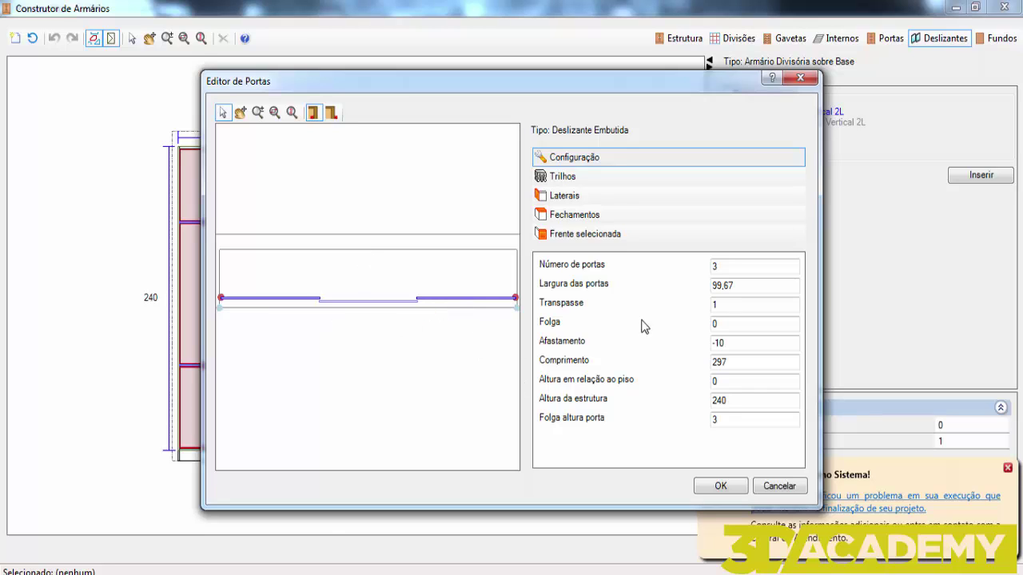
pyautogui.click(756, 286)
pyautogui.moveTo(756, 285); pyautogui.dragTo(717, 287)
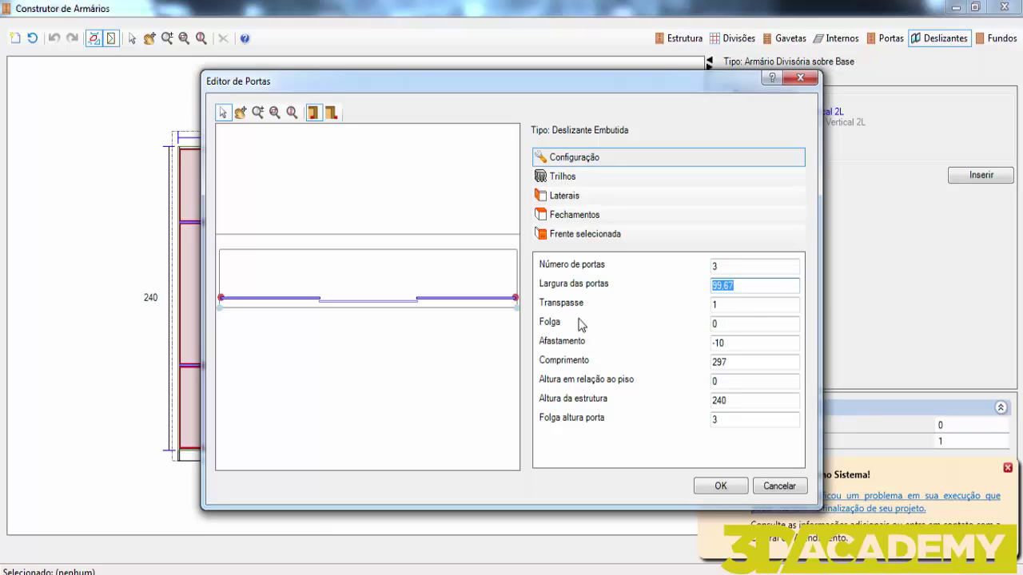
# Set the Afastamento of the sliding doors to -8.
pyautogui.moveTo(755, 345); pyautogui.dragTo(702, 348)
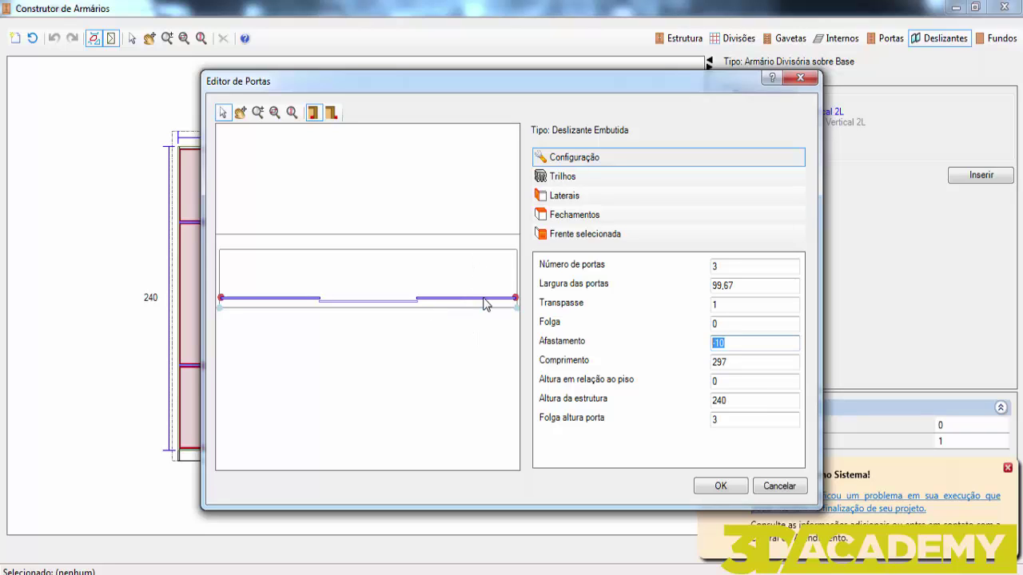
pyautogui.write('-8')
pyautogui.click(738, 365)
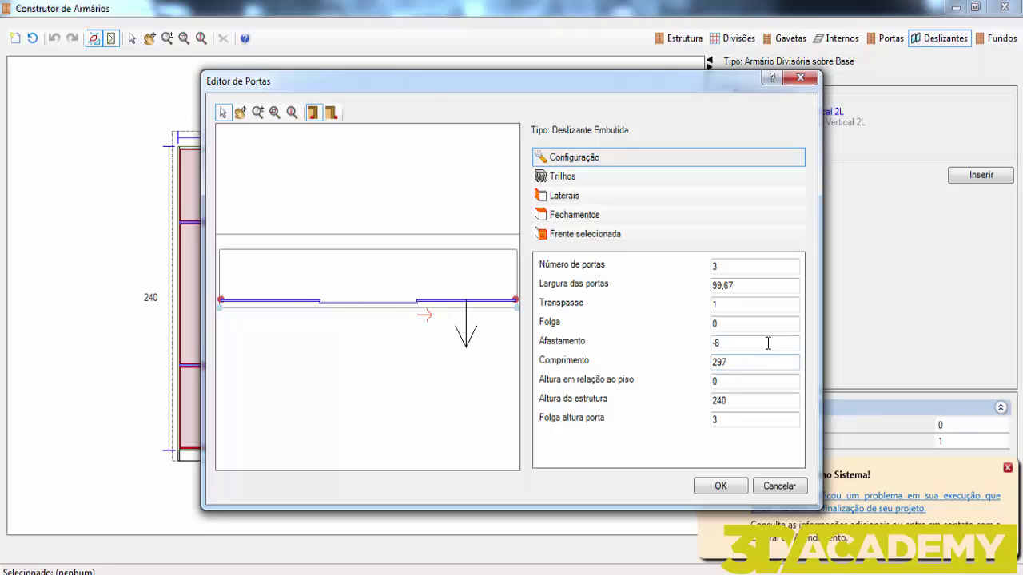
pyautogui.doubleClick(726, 344)
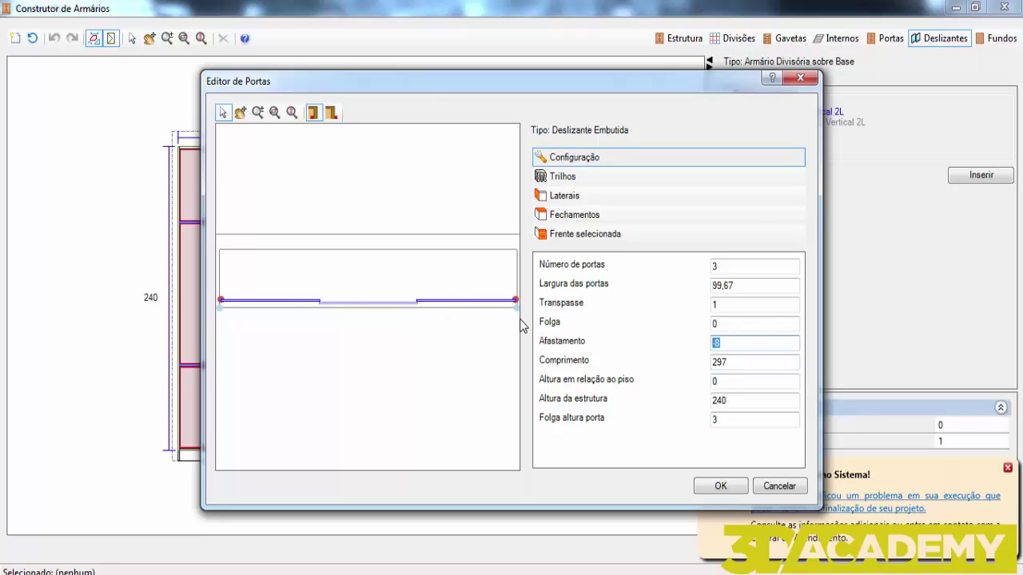
# Review the doors' Altura em relação ao piso, Altura da estrutura and Folga altura porta settings.
pyautogui.doubleClick(713, 380)
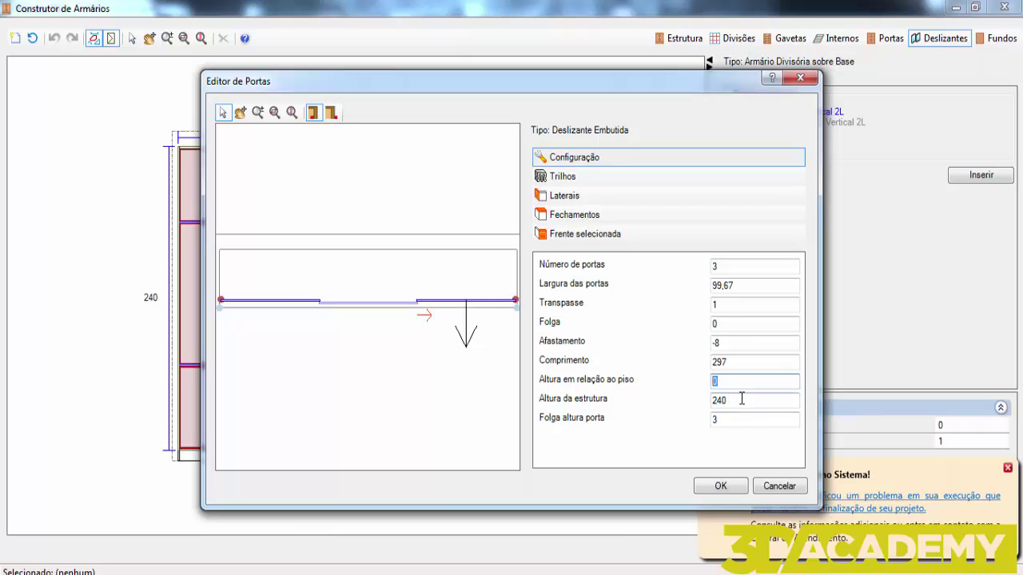
pyautogui.moveTo(741, 399); pyautogui.dragTo(715, 397)
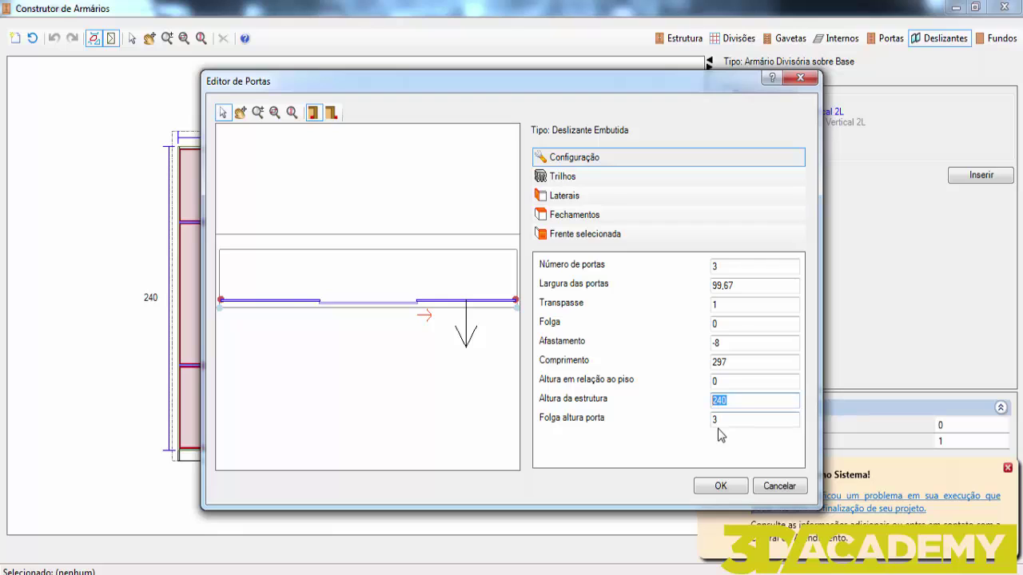
pyautogui.doubleClick(724, 421)
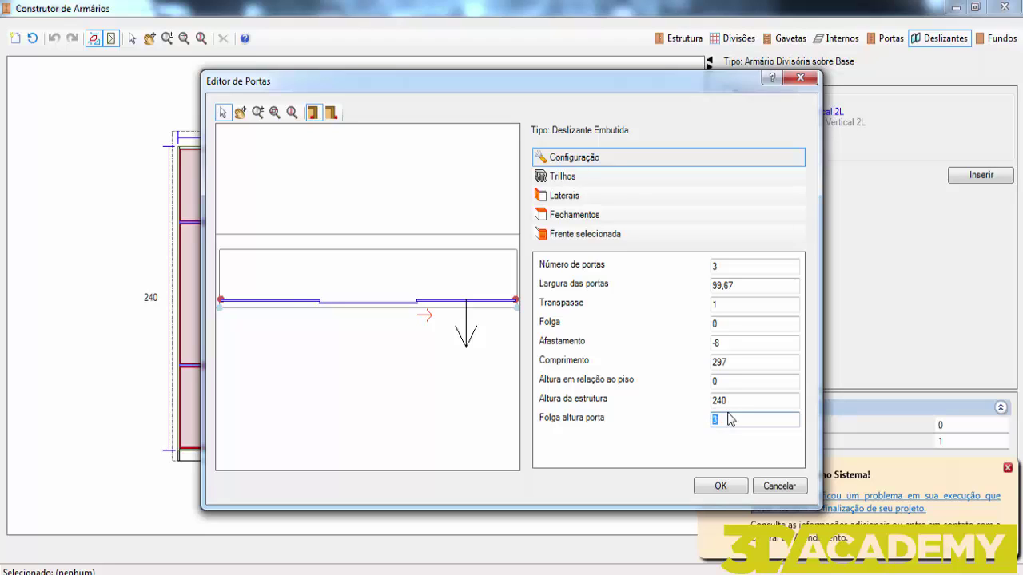
pyautogui.moveTo(742, 421); pyautogui.dragTo(712, 421)
# Examine the Trilho superior options and the Laterais, Fechamentos and Frente selecionada settings of the sliding doors.
pyautogui.click(583, 178)
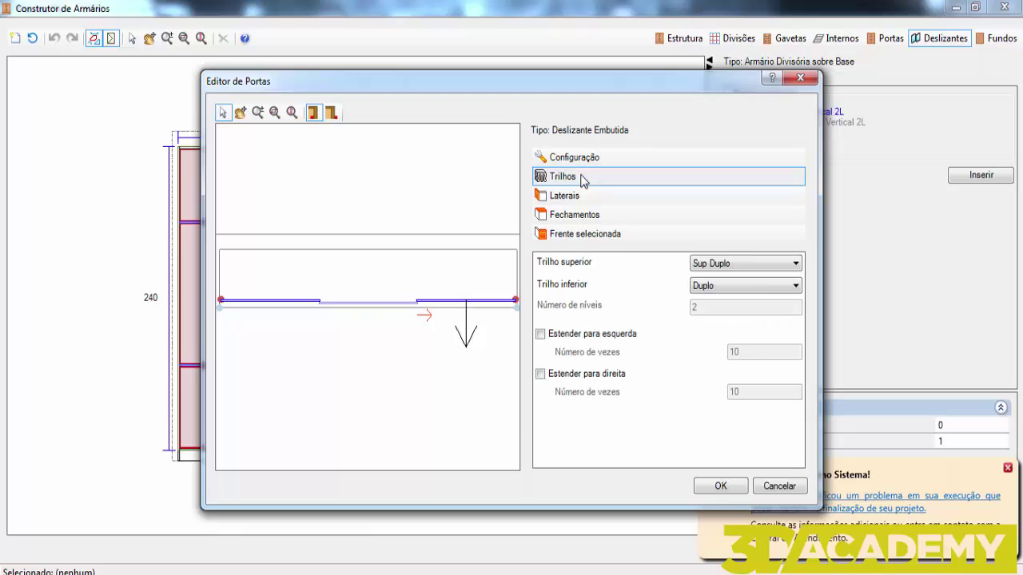
pyautogui.click(754, 264)
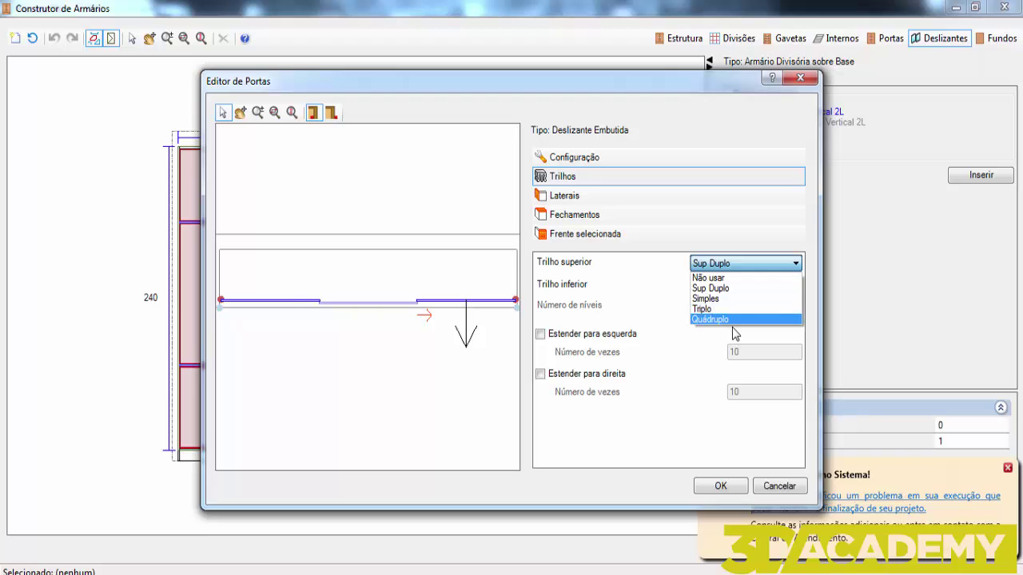
pyautogui.click(745, 268)
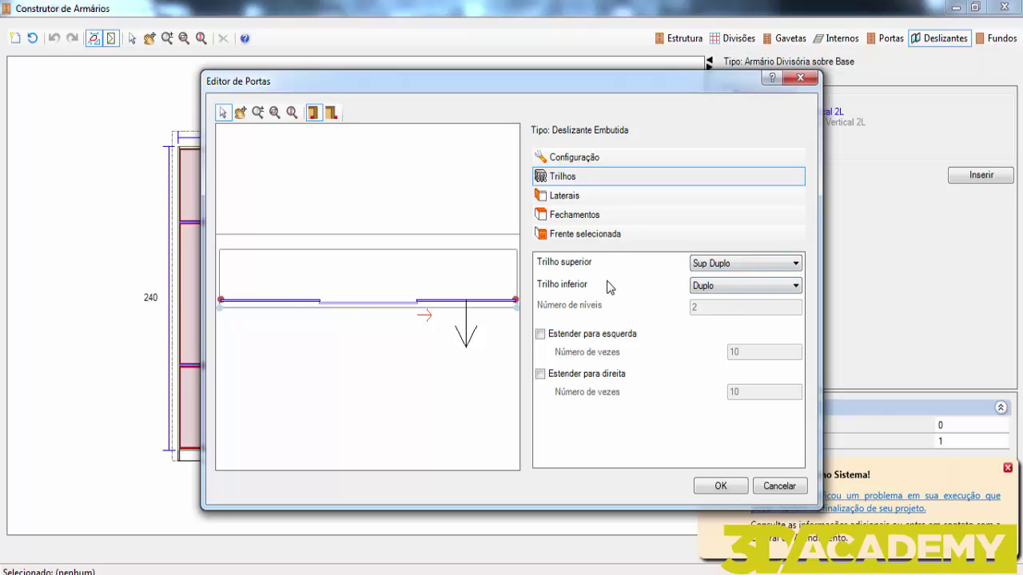
pyautogui.click(560, 196)
pyautogui.click(569, 216)
pyautogui.click(578, 237)
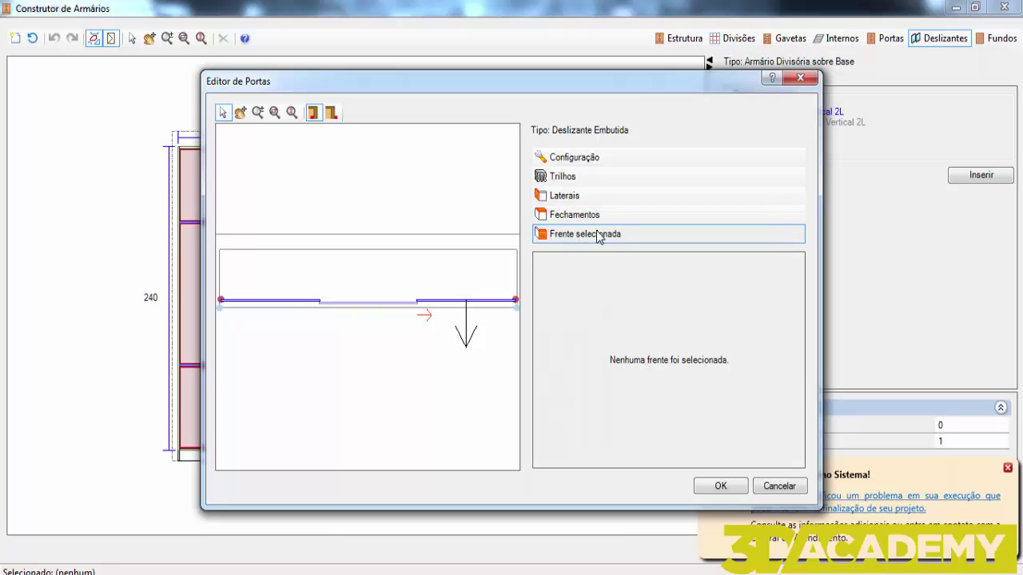
# Confirm the sliding door settings, return to the 3D environment and dismiss the system notification.
pyautogui.click(717, 486)
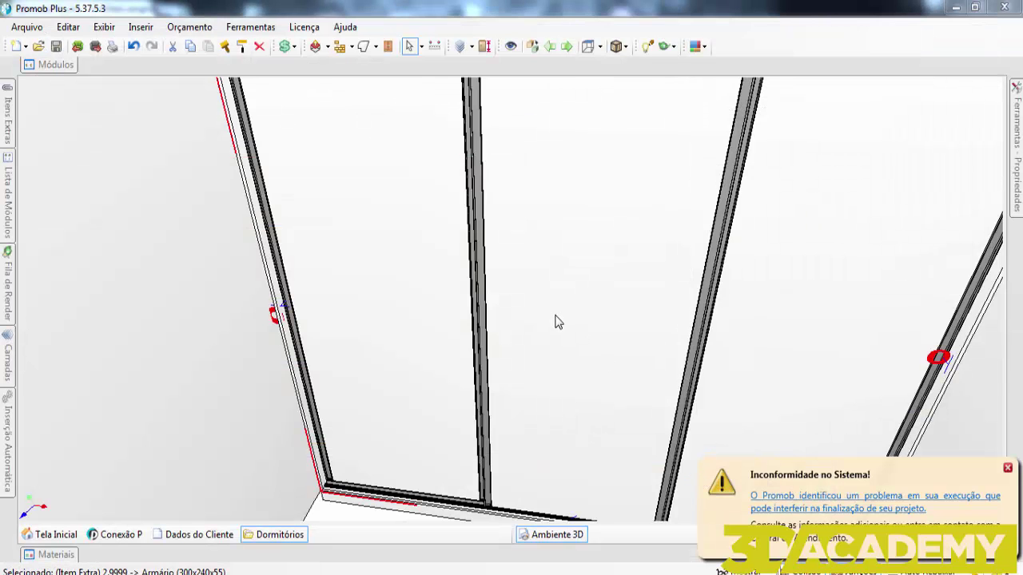
pyautogui.moveTo(554, 319); pyautogui.dragTo(417, 324, button='middle')
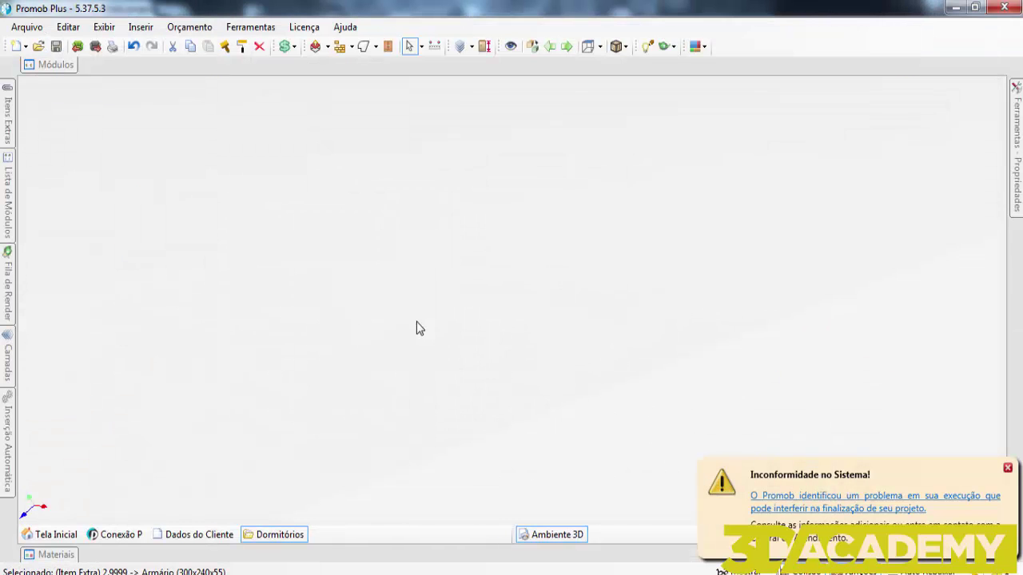
pyautogui.scroll(-4, 429, 327)
pyautogui.scroll(-1, 432, 332)
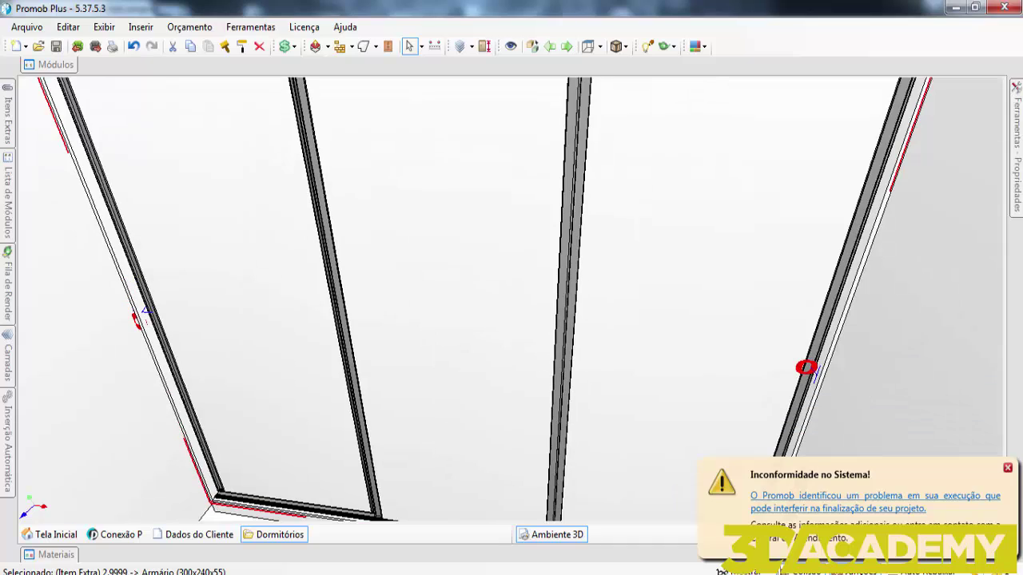
pyautogui.click(1007, 469)
# Ungroup the wardrobe and delete the Vista Linear panel covering the upper track above the doors.
pyautogui.moveTo(537, 284); pyautogui.dragTo(520, 306, button='middle')
pyautogui.scroll(-3, 534, 296)
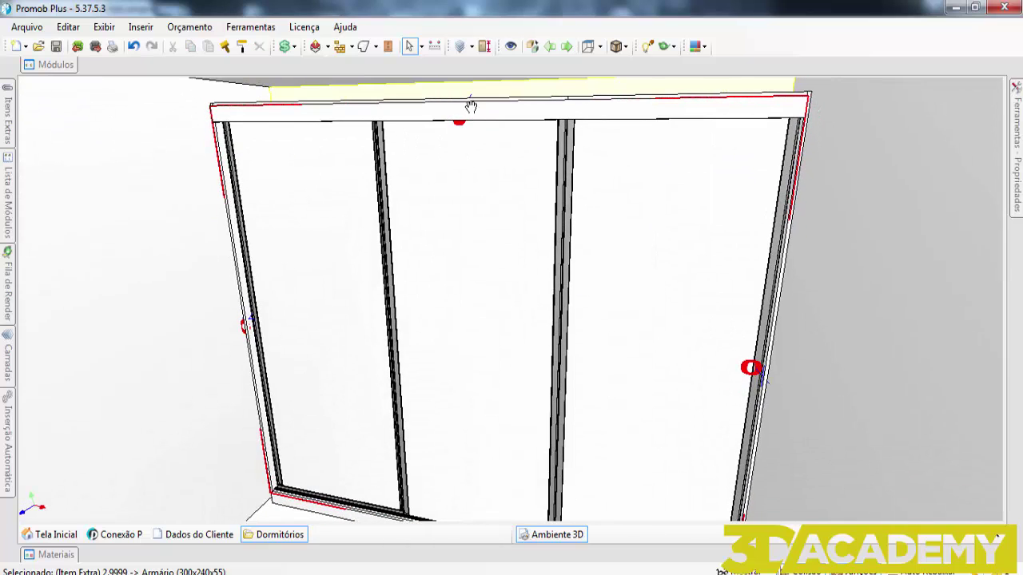
pyautogui.scroll(3, 473, 112)
pyautogui.moveTo(475, 117); pyautogui.dragTo(493, 155, button='middle')
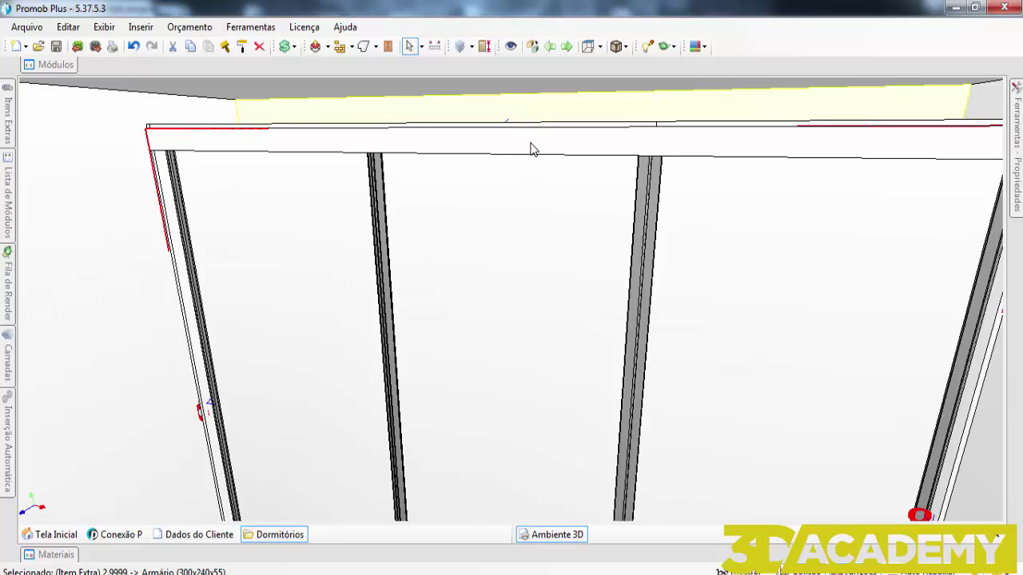
pyautogui.rightClick(530, 147)
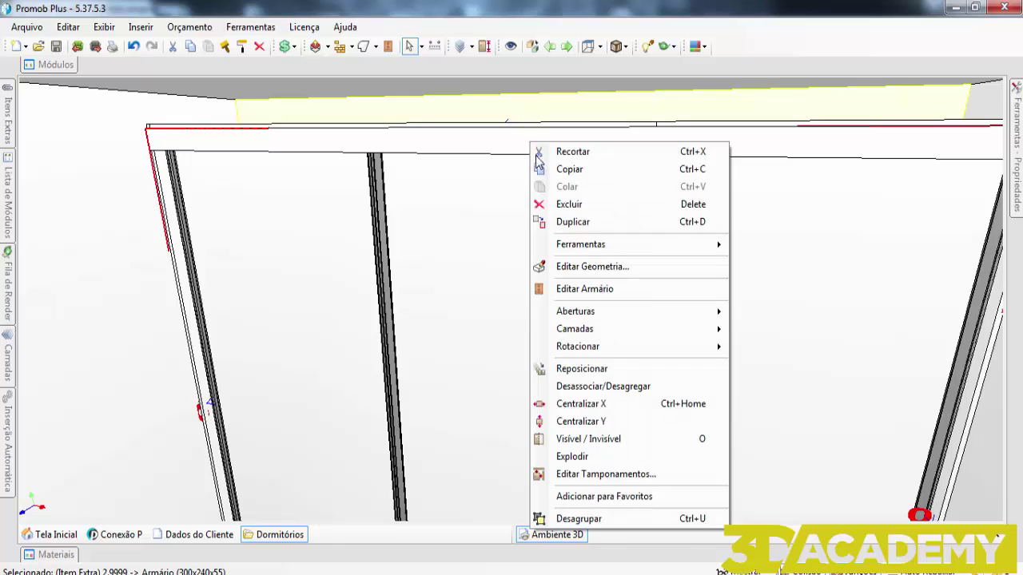
pyautogui.click(566, 516)
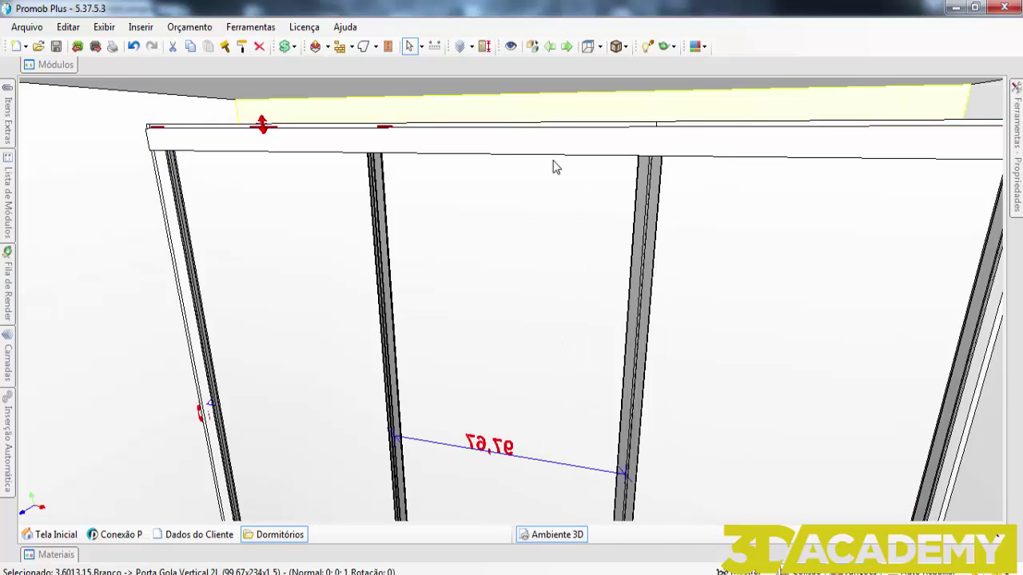
pyautogui.click(391, 152)
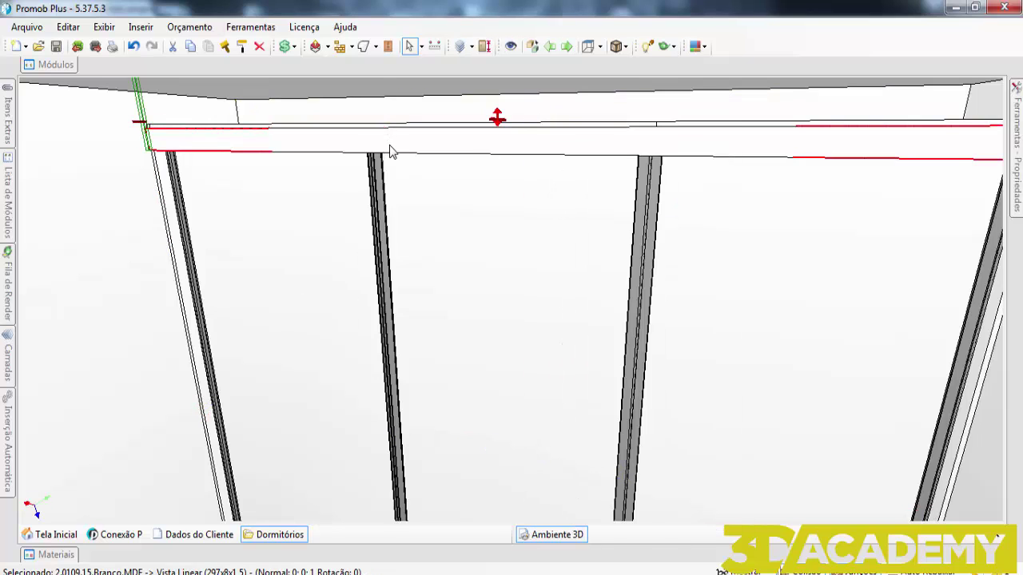
pyautogui.press('Delete')
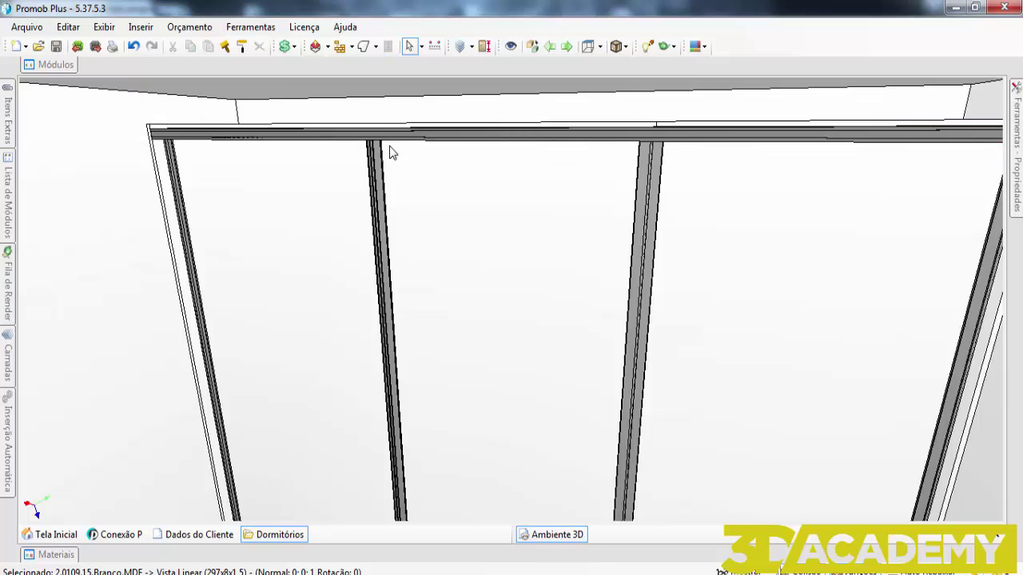
# Examine the sliding doors from the lower track at the base up to the exposed upper track.
pyautogui.moveTo(391, 150); pyautogui.dragTo(385, 94, button='middle')
pyautogui.scroll(-3, 378, 261)
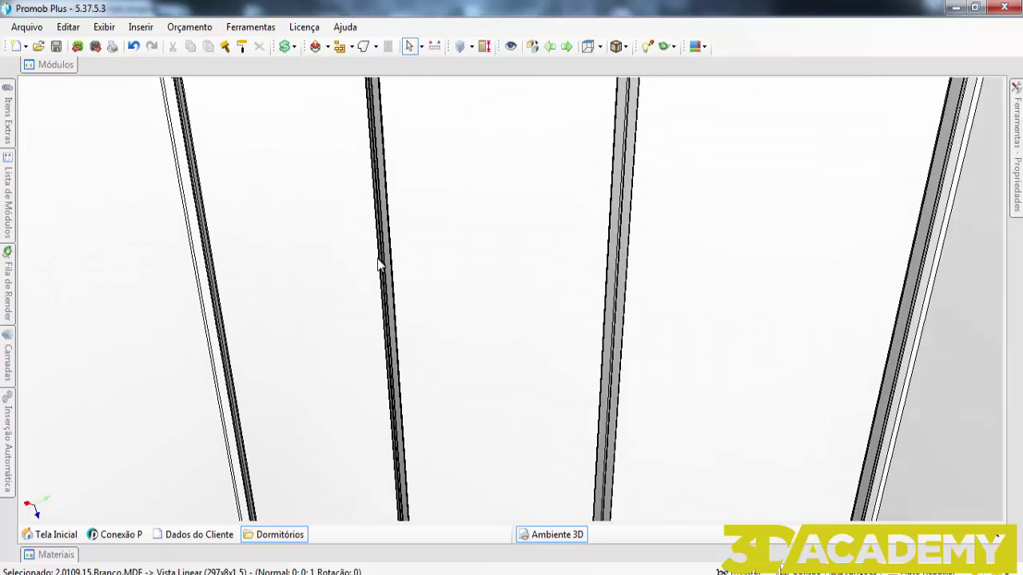
pyautogui.scroll(-3, 380, 271)
pyautogui.moveTo(382, 300); pyautogui.dragTo(400, 243, button='middle')
pyautogui.scroll(8, 356, 416)
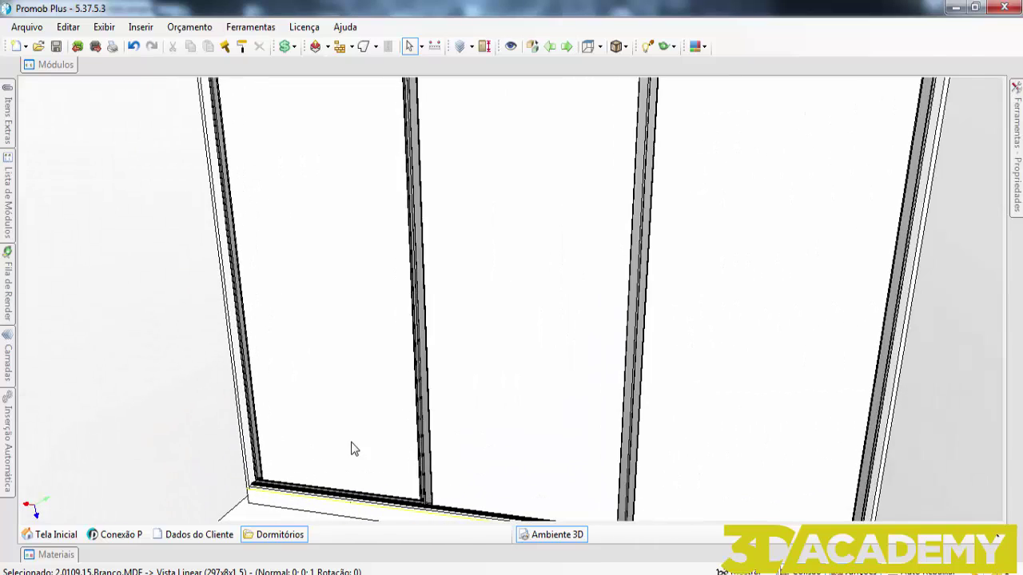
pyautogui.scroll(-2, 344, 401)
pyautogui.moveTo(452, 290); pyautogui.dragTo(396, 416, button='middle')
pyautogui.moveTo(423, 330); pyautogui.dragTo(396, 333, button='middle')
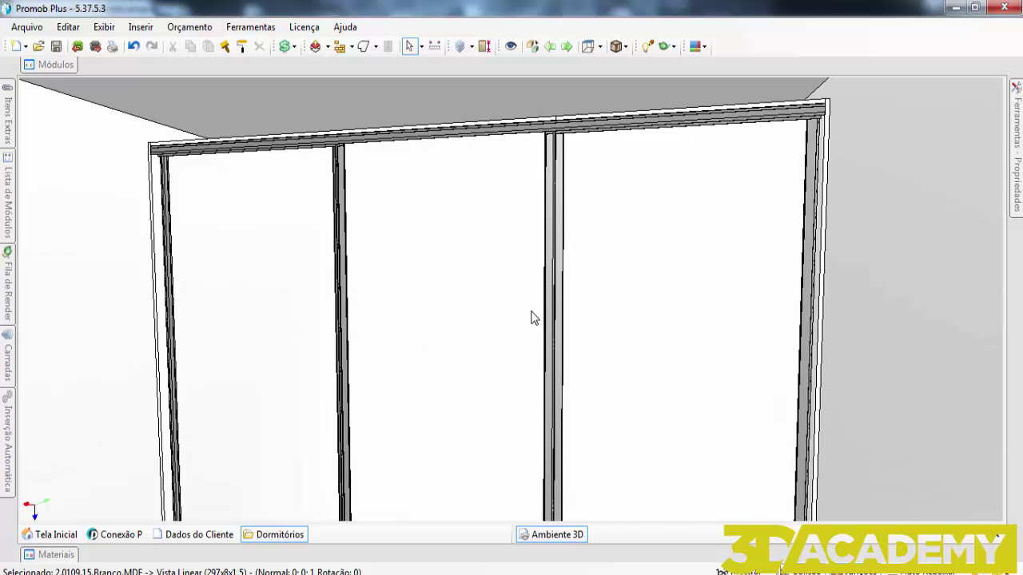
# Slide the rightmost Gola Vertical 2L door open with the Aberturas tool to uncover its vão.
pyautogui.scroll(-2, 666, 310)
pyautogui.click(675, 349)
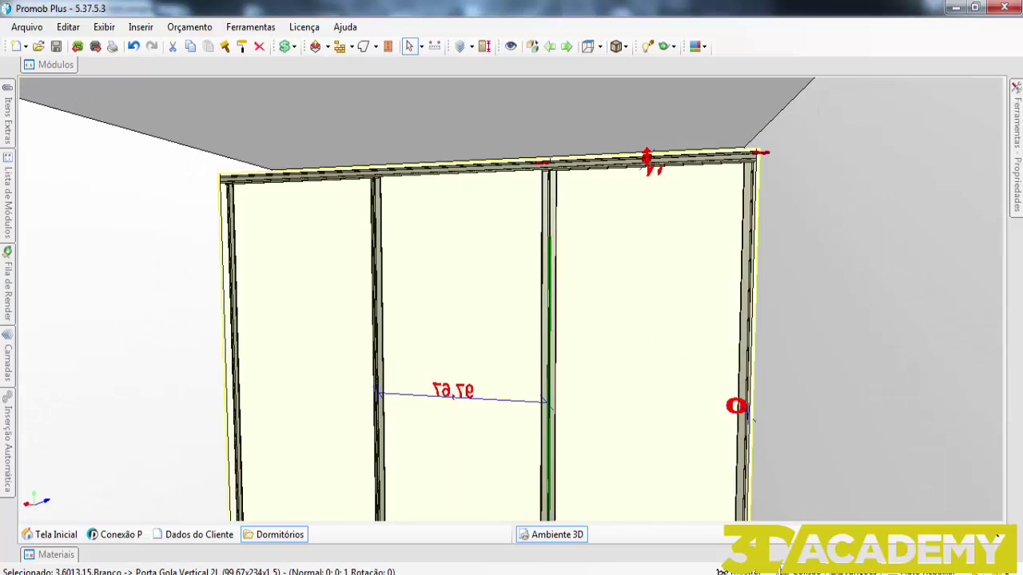
pyautogui.moveTo(1017, 111)
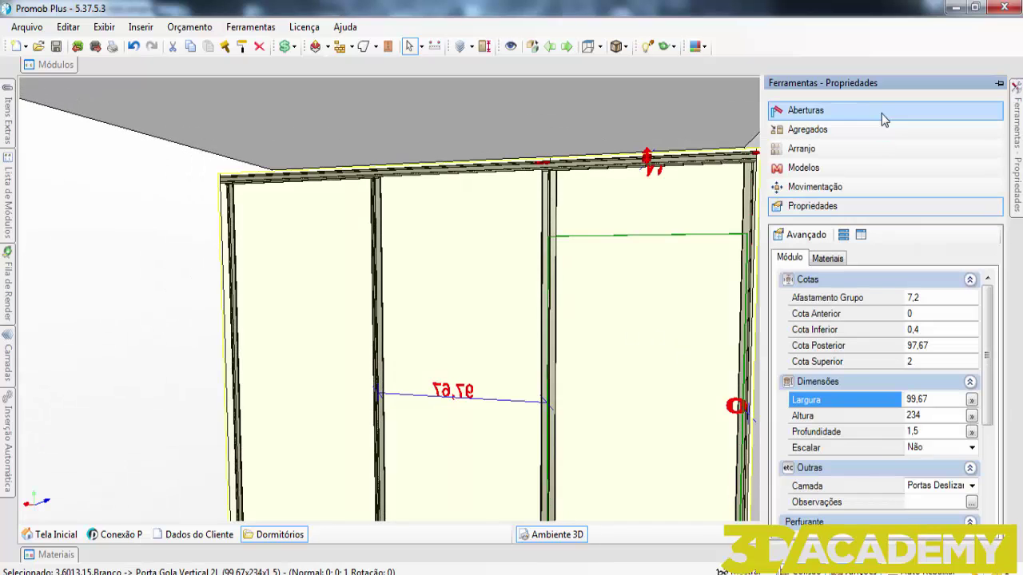
pyautogui.click(885, 120)
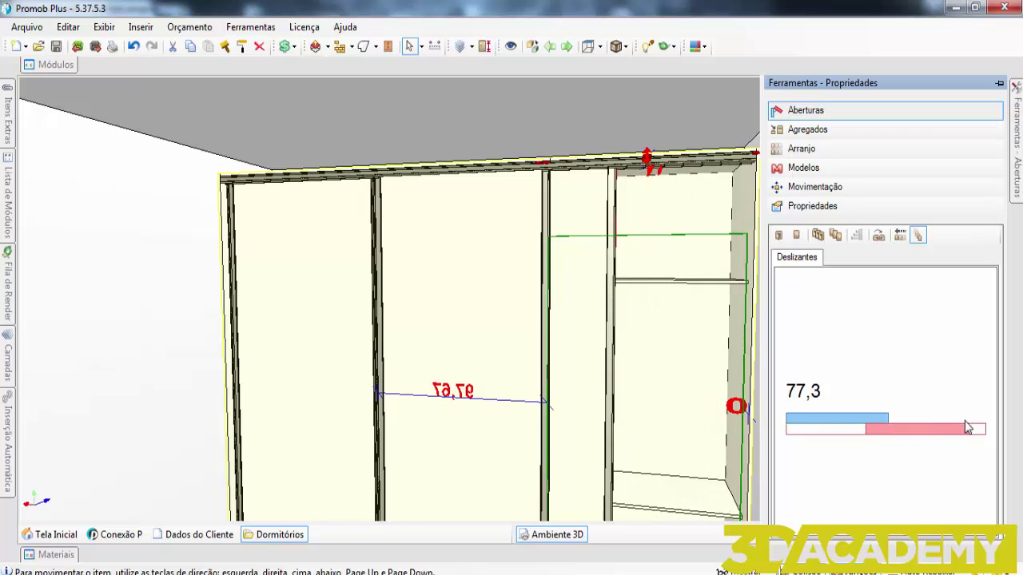
pyautogui.moveTo(966, 428); pyautogui.dragTo(978, 417)
# Examine from the side how the opened door's vertical profile overlaps the neighbouring door.
pyautogui.moveTo(742, 352); pyautogui.dragTo(738, 352, button='middle')
pyautogui.moveTo(621, 336); pyautogui.dragTo(521, 350, button='middle')
pyautogui.scroll(5, 575, 321)
pyautogui.scroll(2, 608, 343)
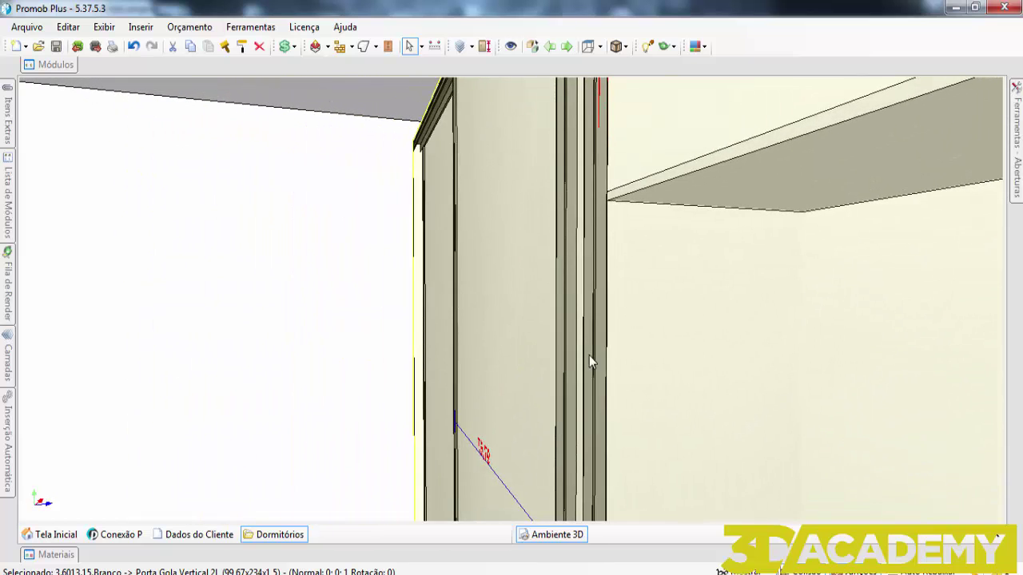
pyautogui.moveTo(589, 356); pyautogui.dragTo(591, 238, button='middle')
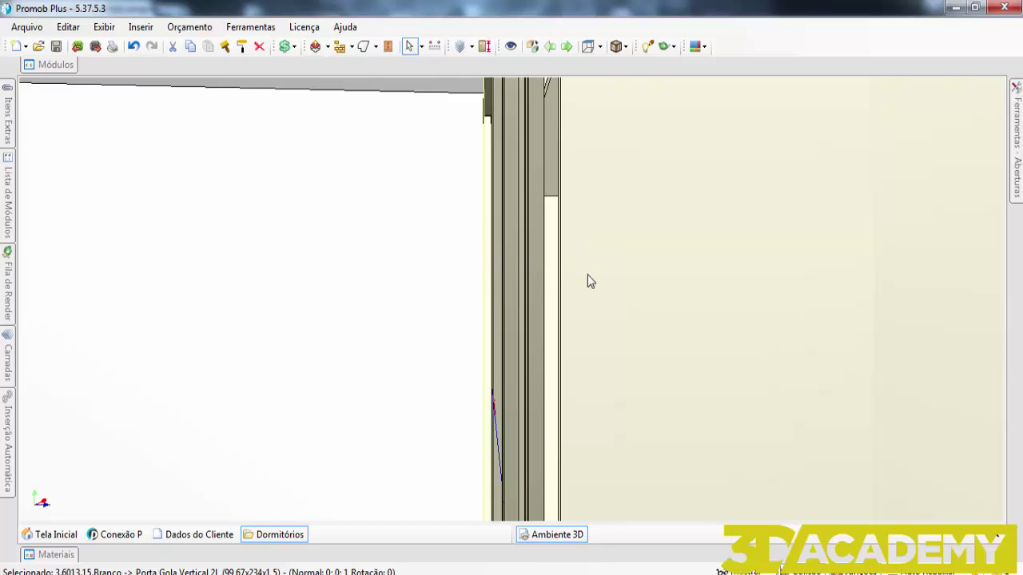
pyautogui.scroll(-4, 568, 259)
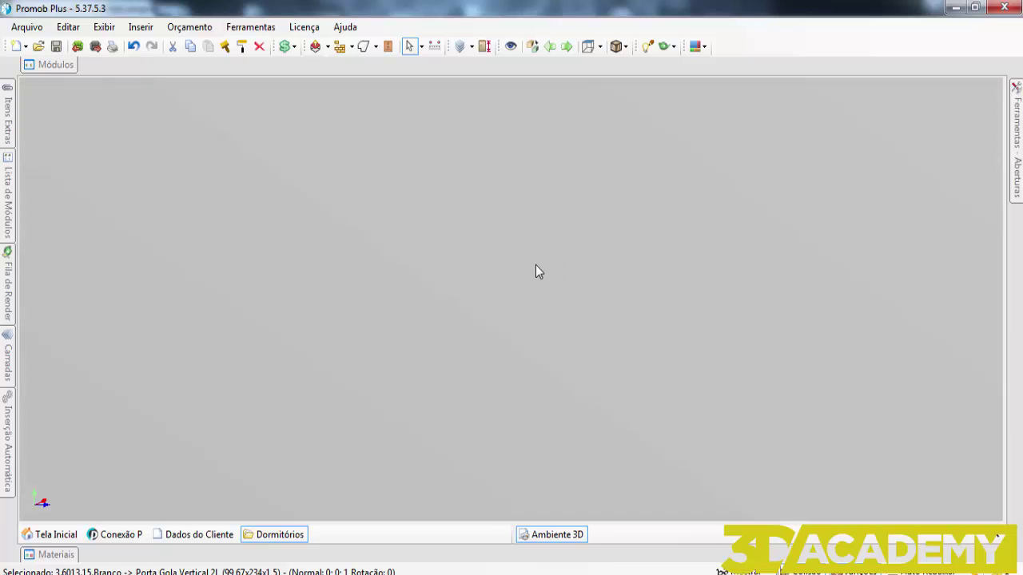
pyautogui.scroll(5, 534, 264)
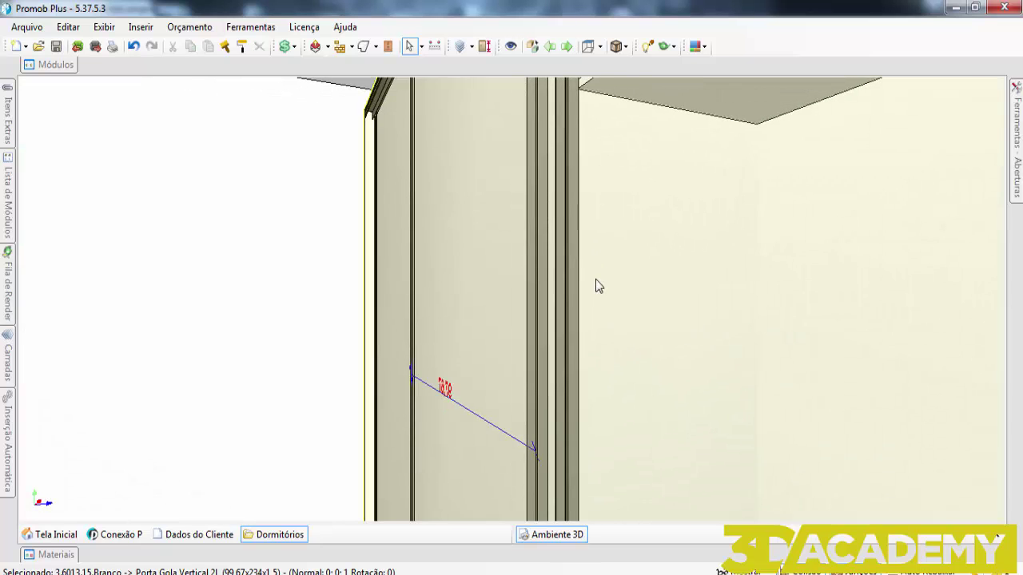
pyautogui.scroll(-3, 548, 376)
pyautogui.scroll(3, 529, 378)
# Inspect how the lower track and door meet the side panel at the wardrobe's base corner.
pyautogui.moveTo(530, 378); pyautogui.dragTo(661, 86, button='middle')
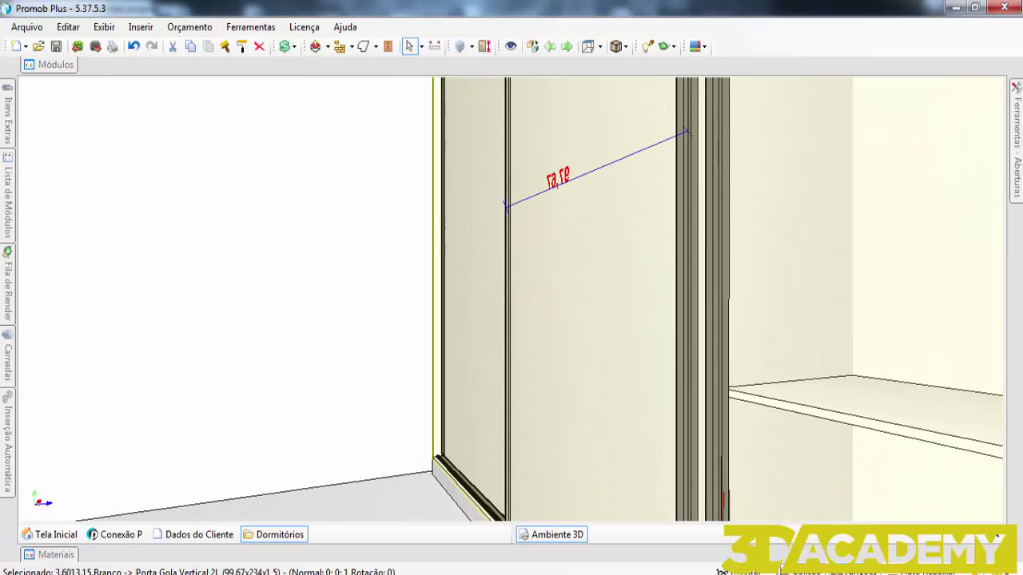
pyautogui.scroll(5, 461, 475)
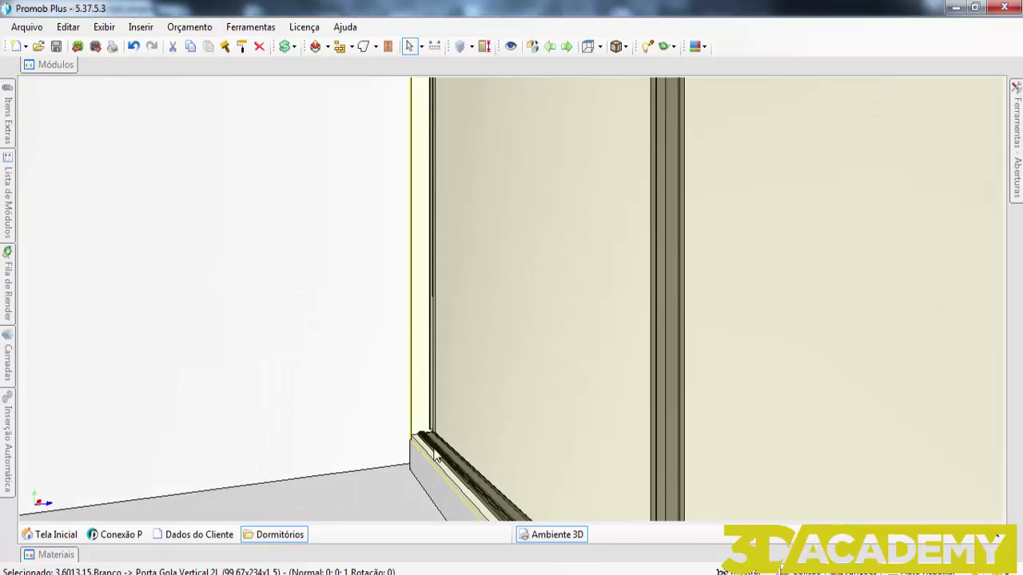
pyautogui.scroll(2, 437, 456)
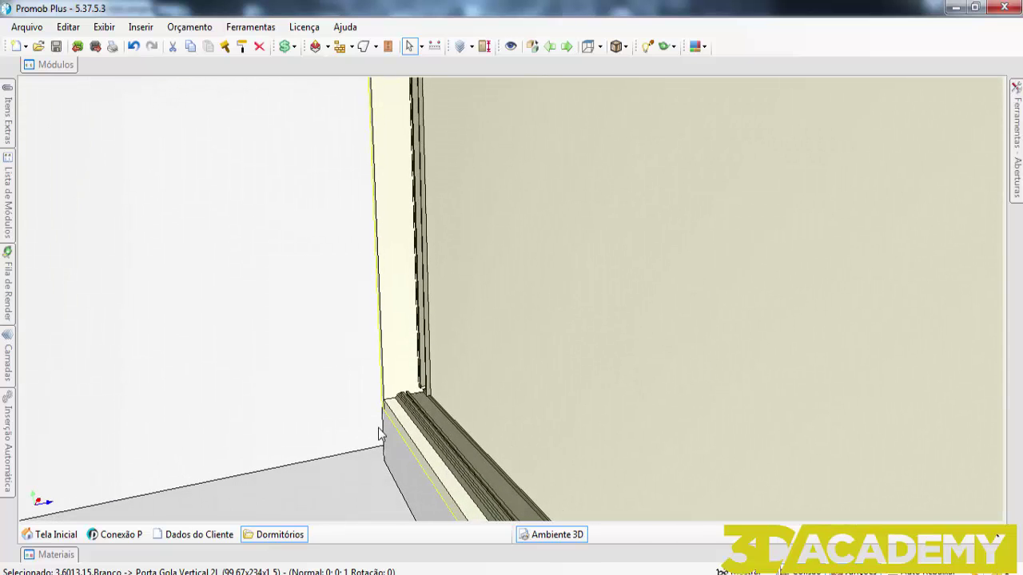
pyautogui.scroll(-4, 413, 417)
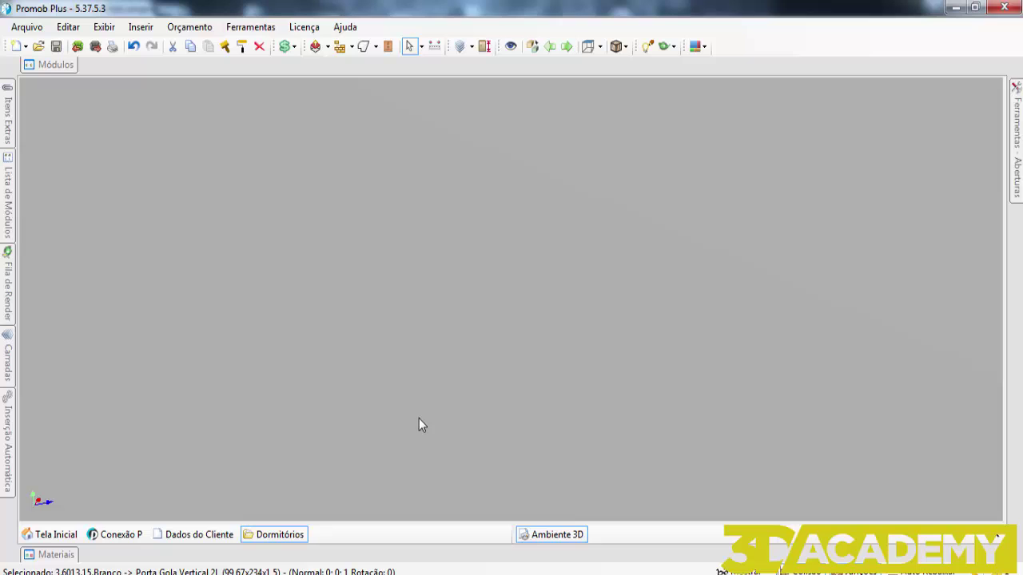
pyautogui.scroll(2, 418, 417)
pyautogui.moveTo(421, 417); pyautogui.dragTo(666, 383, button='middle')
# Hide the sliding doors to expose the shelves and drawers inside the wardrobe.
pyautogui.moveTo(1020, 165)
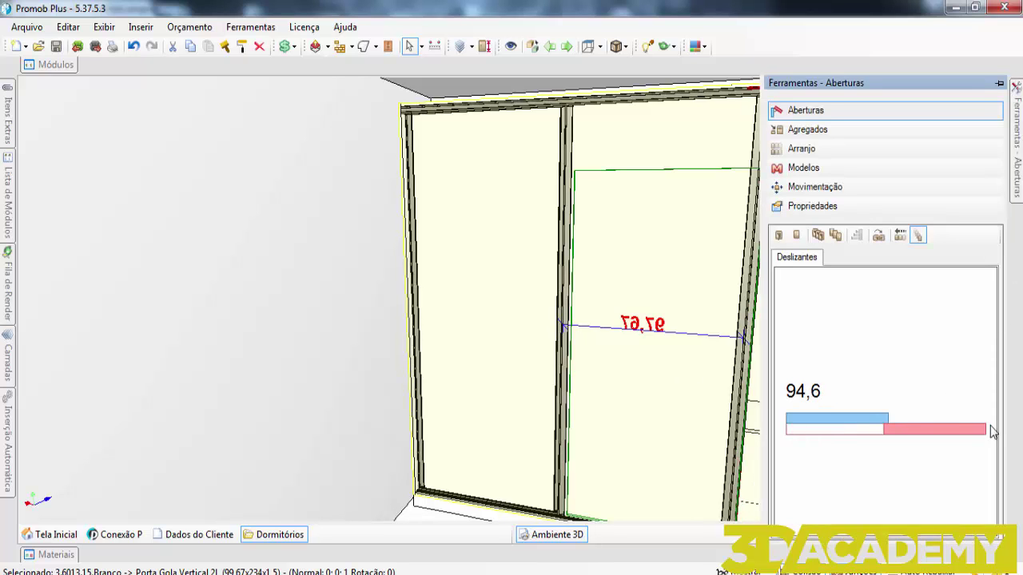
pyautogui.moveTo(544, 389); pyautogui.dragTo(513, 387, button='middle')
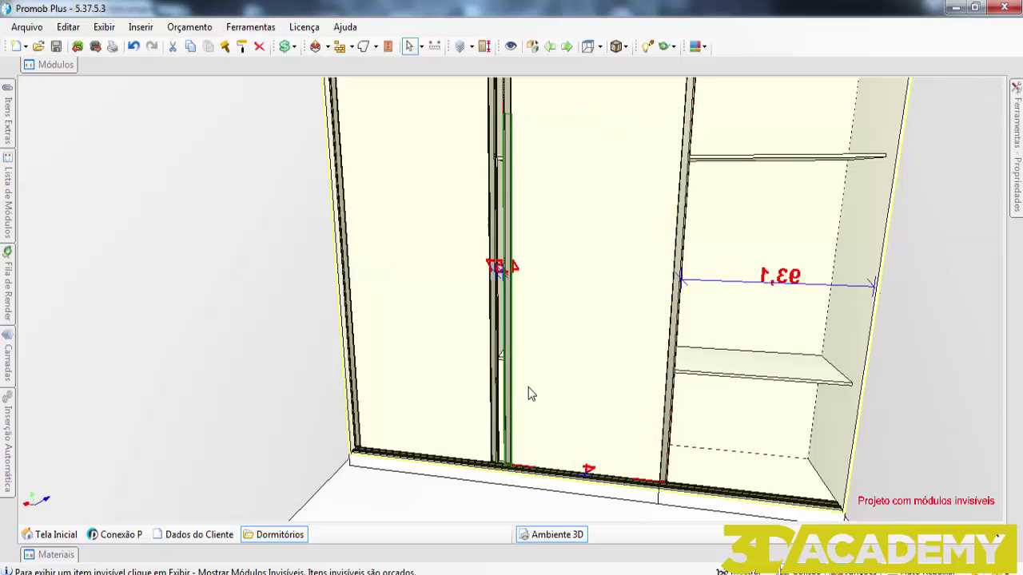
pyautogui.hotkey('ctrl', 'i')
pyautogui.click(433, 395)
pyautogui.hotkey('ctrl', 'i')
# Inspect the position of the vertical division and internal drawers relative to the lower sliding track.
pyautogui.moveTo(505, 391); pyautogui.dragTo(442, 365, button='middle')
pyautogui.scroll(1, 333, 458)
pyautogui.scroll(3, 334, 458)
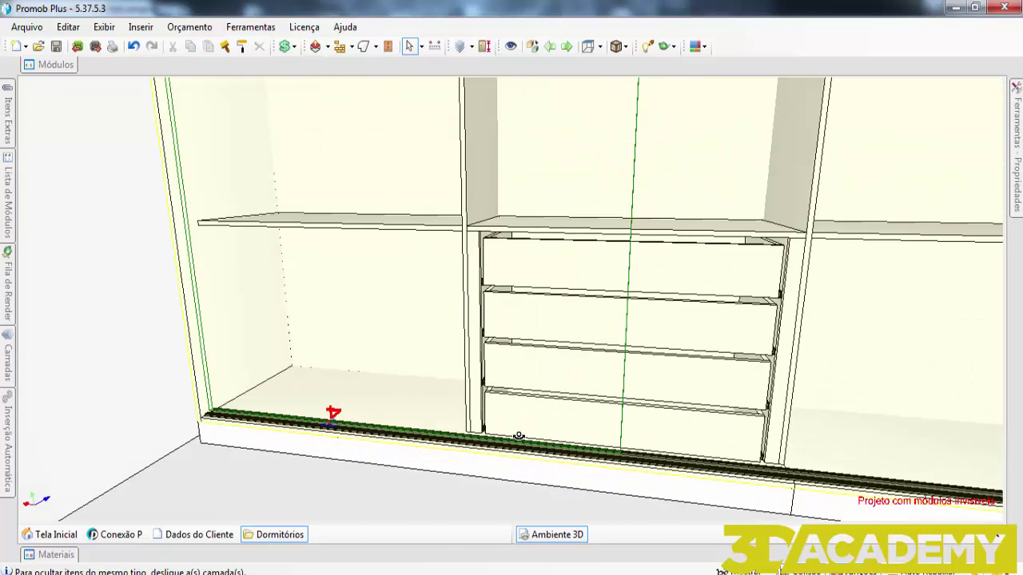
pyautogui.scroll(6, 469, 425)
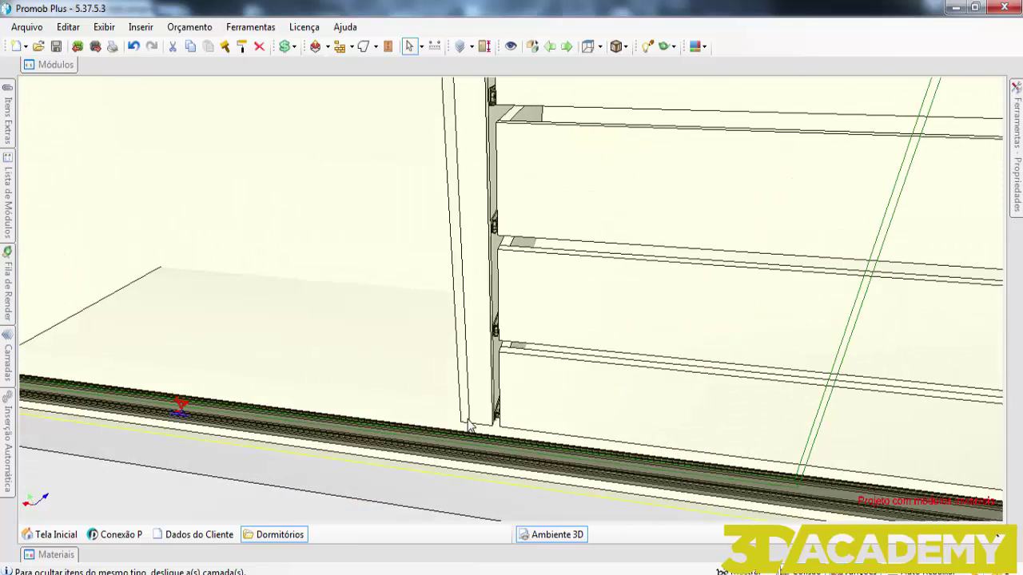
pyautogui.click(473, 425)
pyautogui.moveTo(459, 436); pyautogui.dragTo(479, 455, button='middle')
pyautogui.scroll(-3, 432, 443)
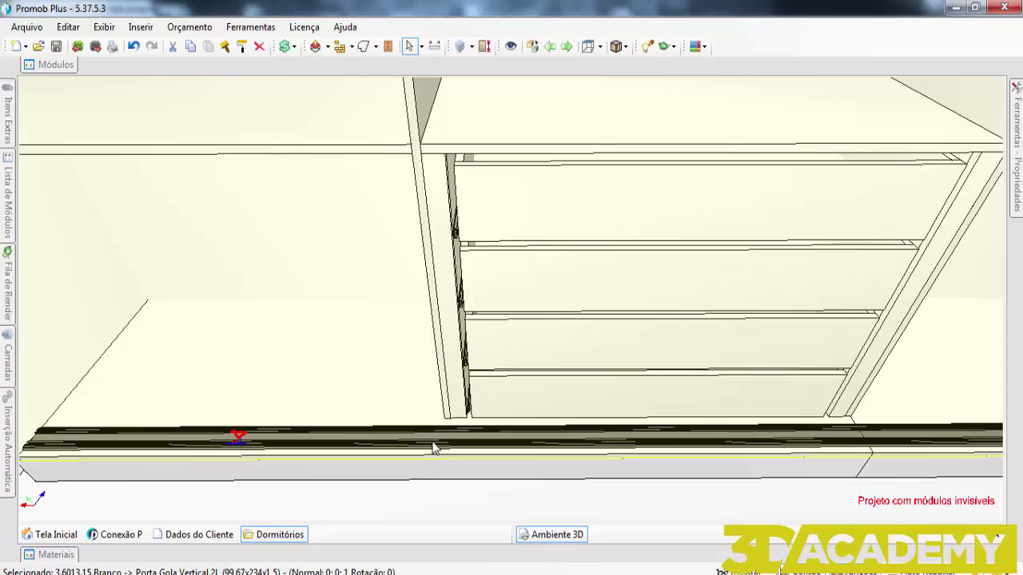
# Examine the internal drawers, shelves and divisions from both sides to check their setback from the lower track.
pyautogui.scroll(-2, 468, 421)
pyautogui.moveTo(399, 373); pyautogui.dragTo(342, 357, button='middle')
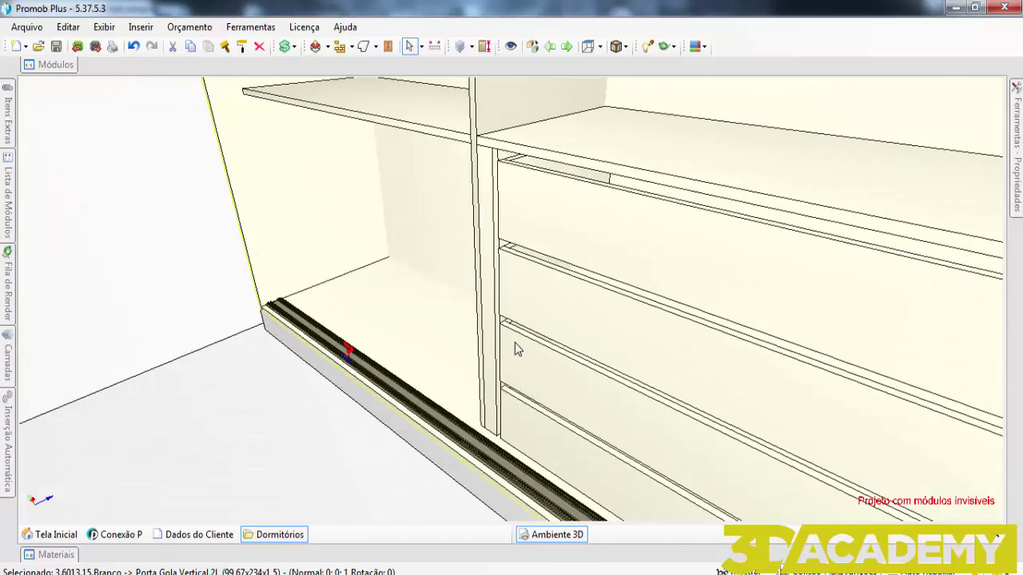
pyautogui.scroll(3, 515, 343)
pyautogui.moveTo(462, 298); pyautogui.dragTo(641, 383, button='middle')
pyautogui.scroll(-2, 538, 345)
pyautogui.scroll(-4, 468, 276)
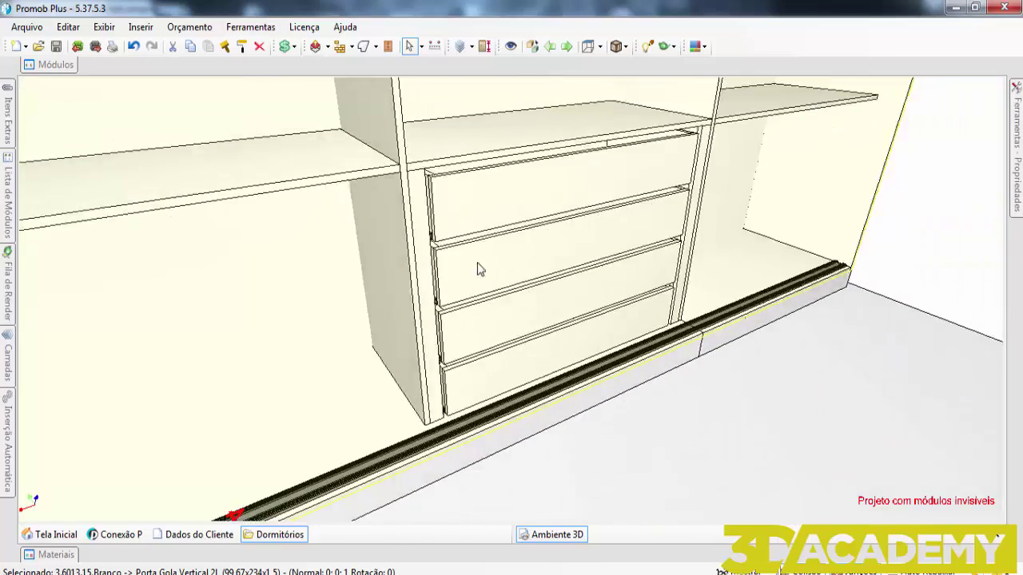
pyautogui.scroll(-3, 479, 269)
pyautogui.moveTo(551, 242); pyautogui.dragTo(504, 455, button='middle')
pyautogui.scroll(3, 469, 333)
pyautogui.scroll(-3, 469, 333)
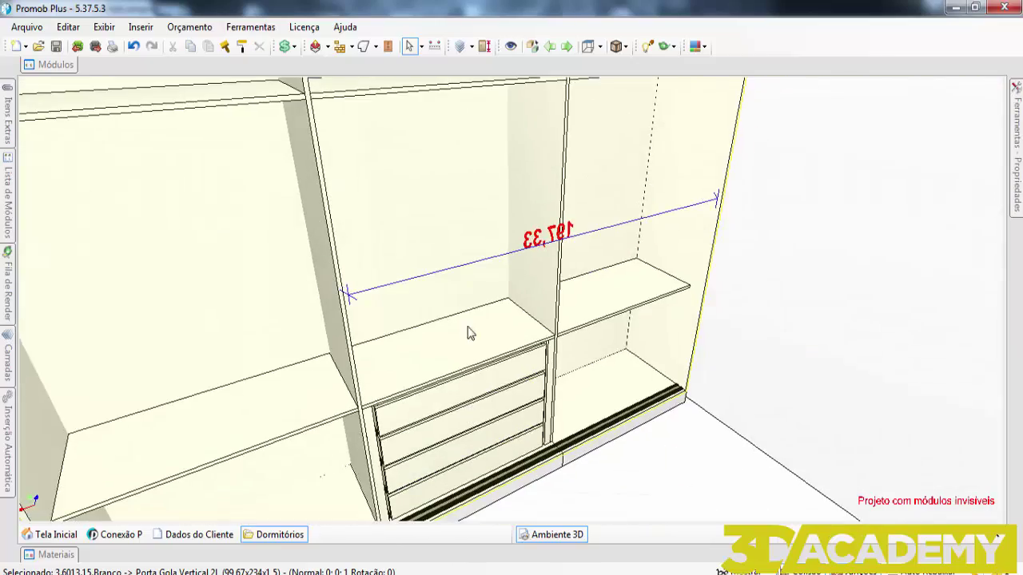
# Inspect the upper sliding track above the vertical divisions, including the whole open wardrobe interior from the front.
pyautogui.moveTo(470, 334); pyautogui.dragTo(565, 170, button='middle')
pyautogui.scroll(2, 487, 186)
pyautogui.scroll(-3, 467, 211)
pyautogui.scroll(3, 442, 254)
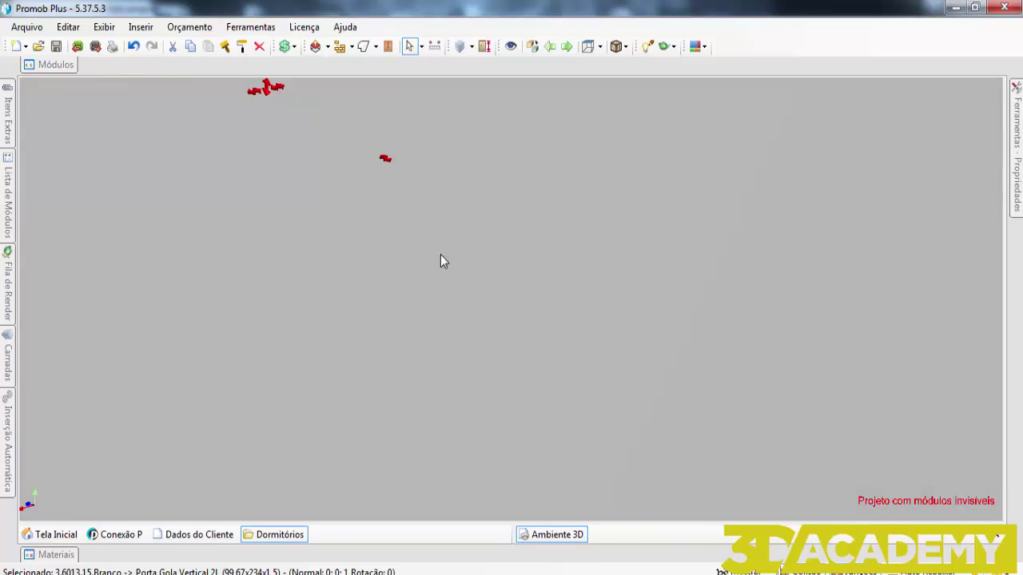
pyautogui.scroll(-3, 441, 257)
pyautogui.moveTo(423, 266); pyautogui.dragTo(279, 291, button='middle')
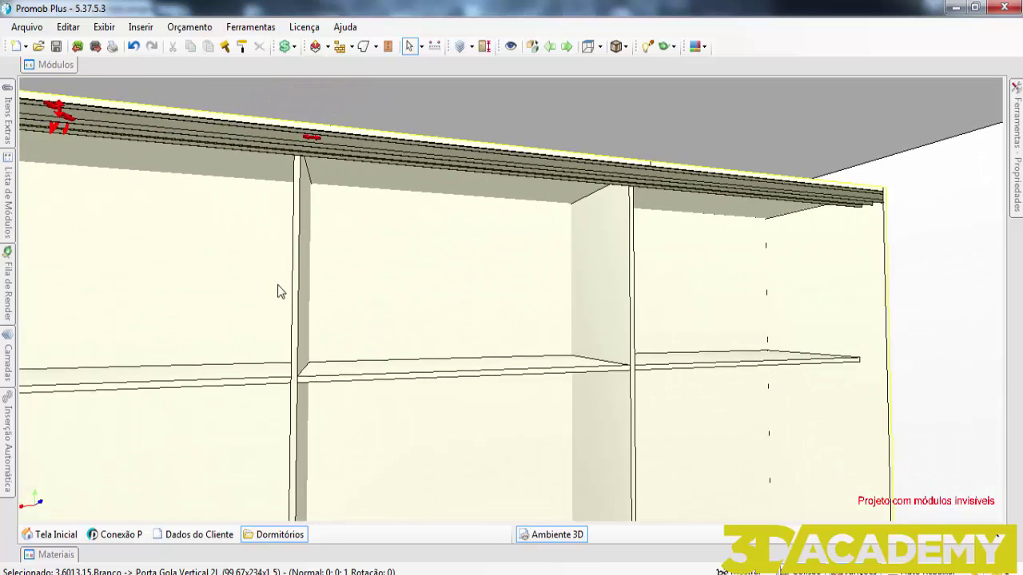
pyautogui.scroll(-5, 279, 291)
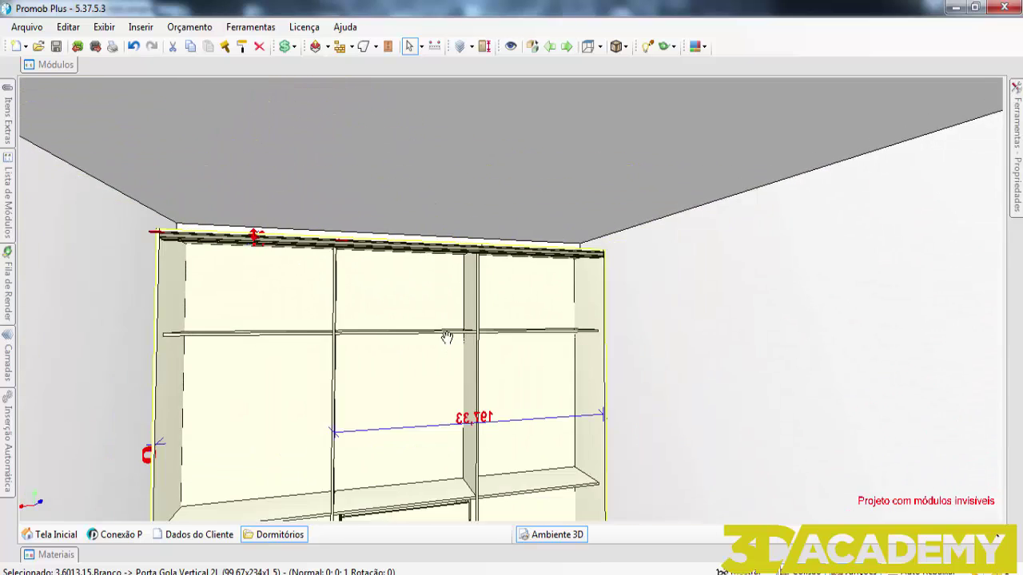
pyautogui.moveTo(447, 337); pyautogui.dragTo(424, 272, button='middle')
pyautogui.scroll(3, 392, 381)
pyautogui.scroll(-4, 452, 336)
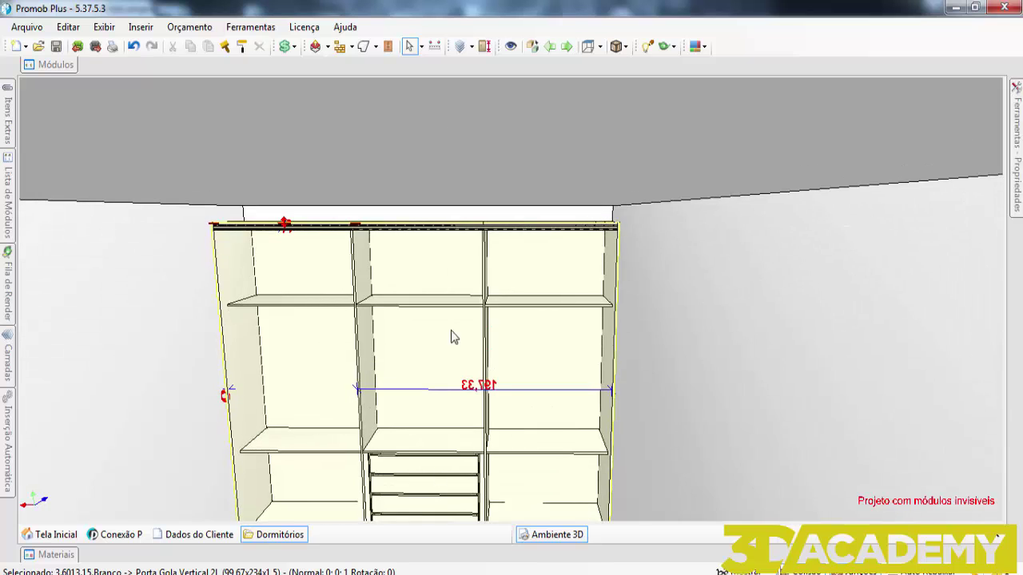
pyautogui.moveTo(453, 338); pyautogui.dragTo(402, 377, button='middle')
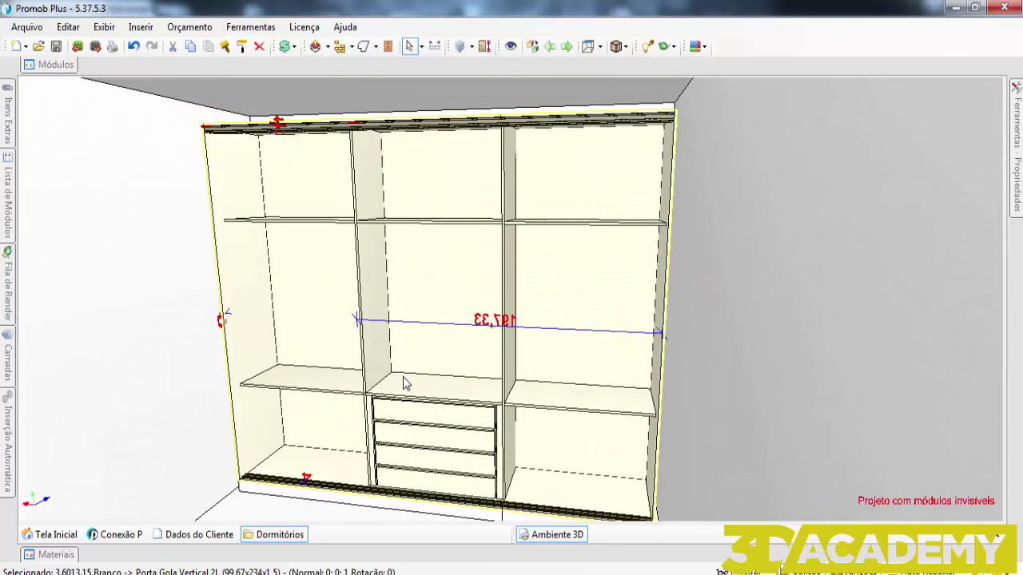